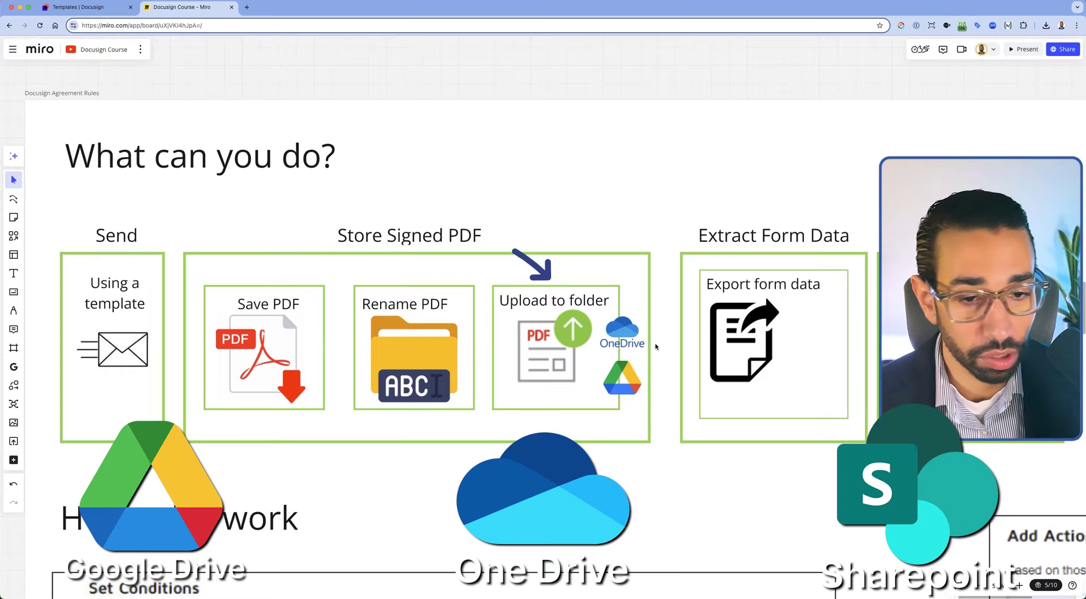
Circle the Store Signed PDF group and the Extract Form Data section with the laser pointer
scroll(655, 347, "right", 15)
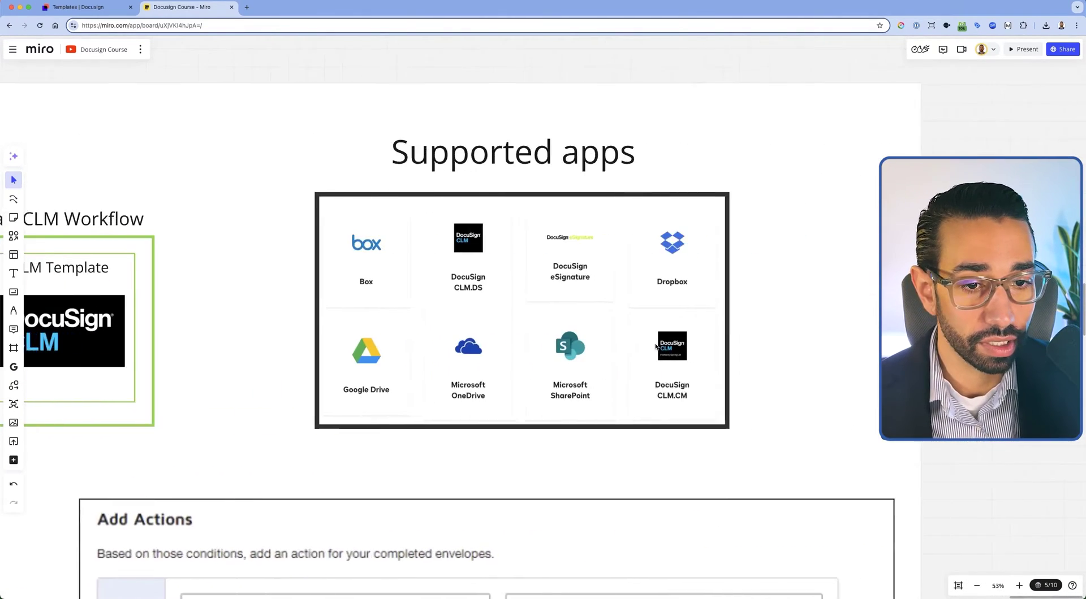
scroll(655, 346, "up", 3)
scroll(655, 346, "left", 4)
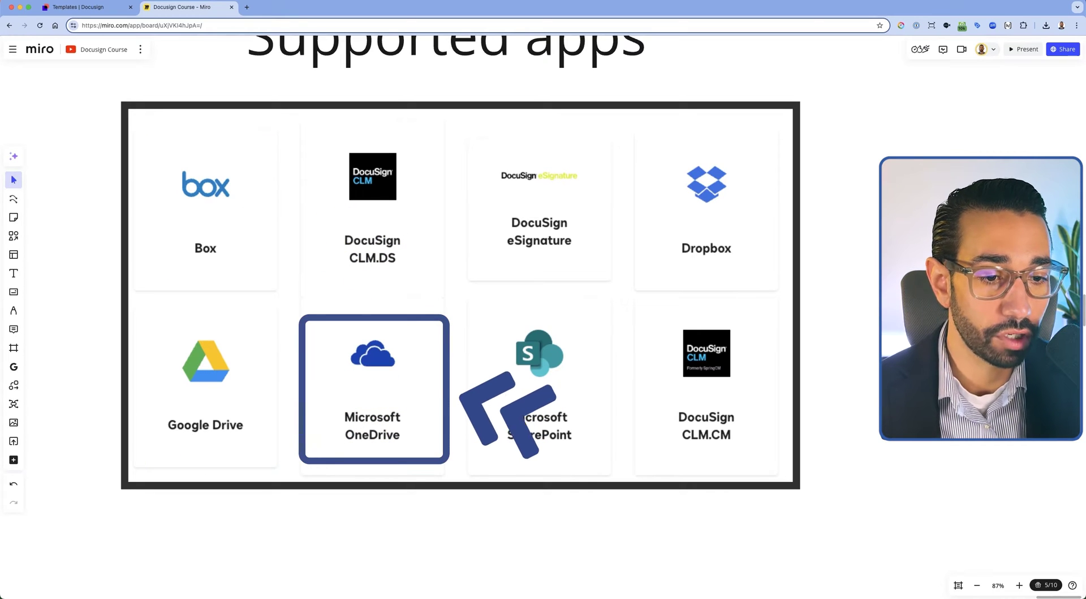
scroll(416, 224, "left", 20)
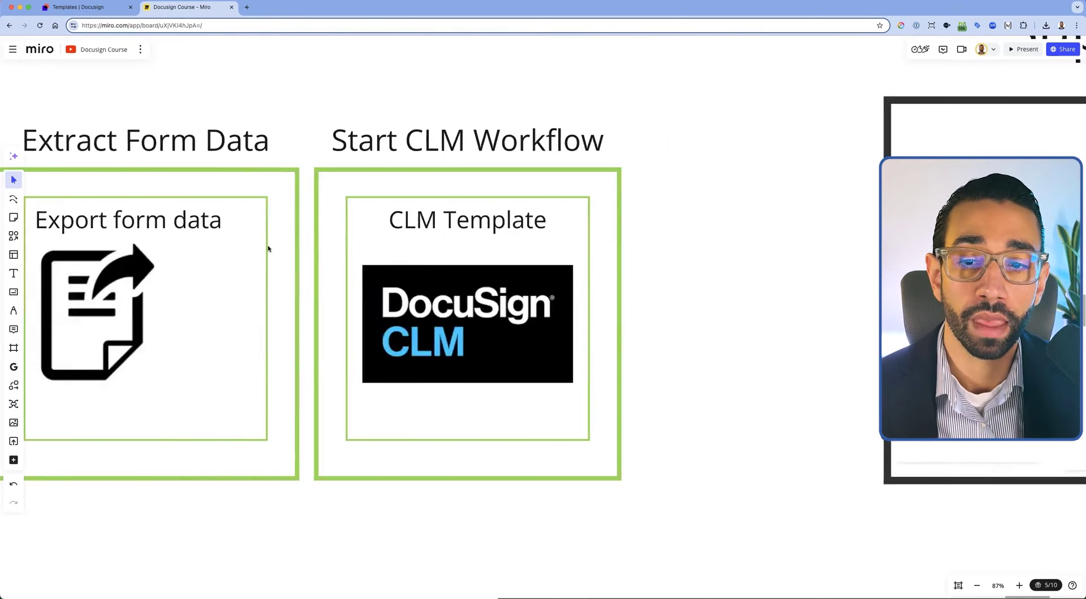
scroll(269, 249, "left", 15)
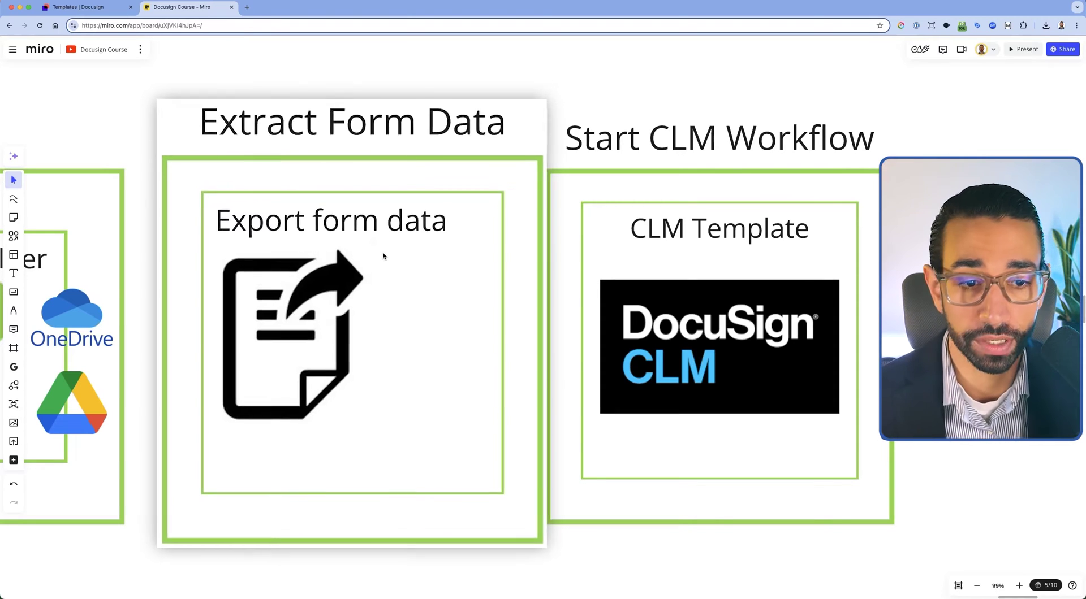
scroll(383, 257, "down", 5)
scroll(382, 260, "left", 3)
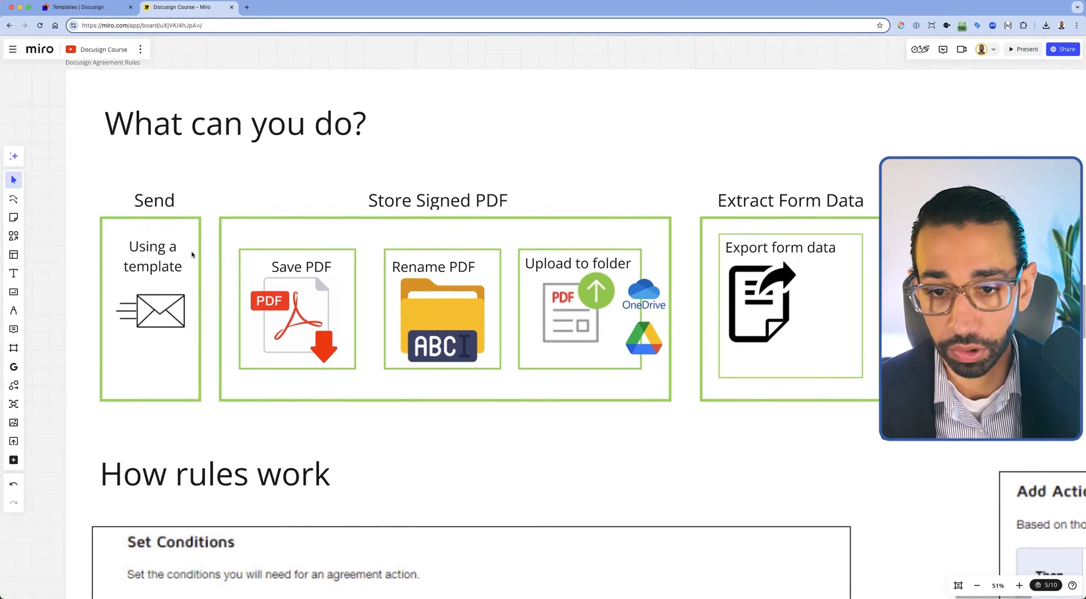
scroll(192, 255, "left", 1)
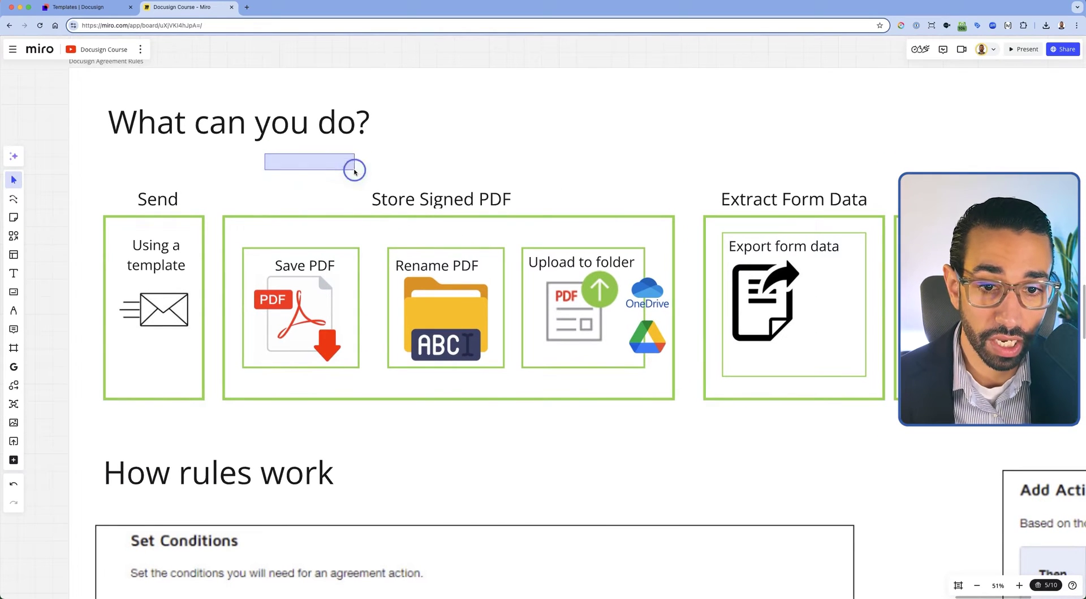
left_click_drag(354, 171, 800, 393)
left_click_drag(675, 178, 220, 404)
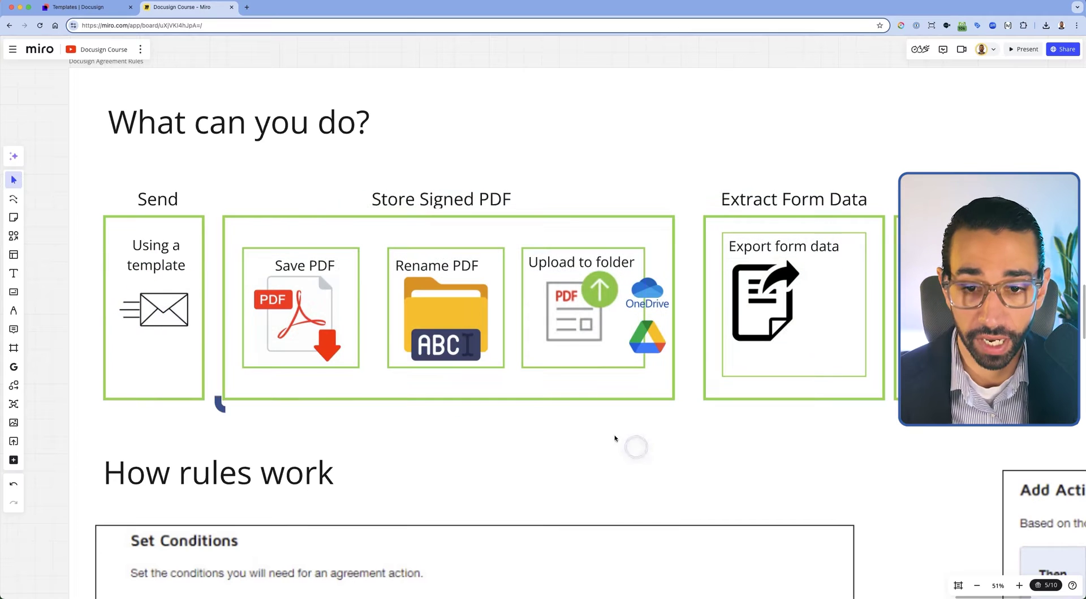
left_click_drag(616, 438, 582, 260)
Mark the Save PDF card and outline the Send section, panning on toward the CLM frames
scroll(240, 293, "up", 5)
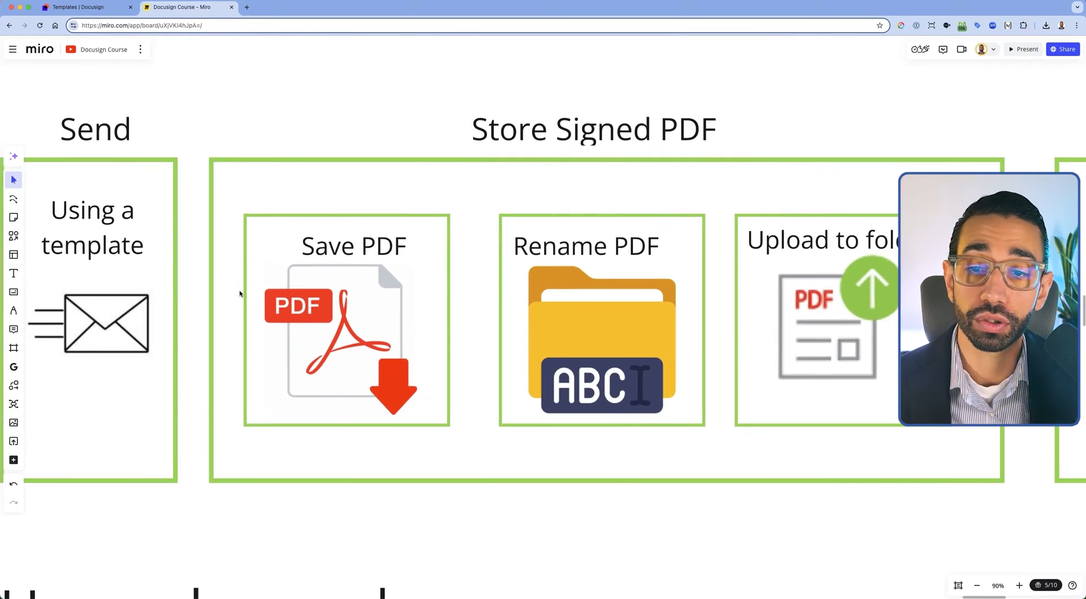
scroll(240, 293, "left", 3)
left_click_drag(357, 275, 346, 352)
left_click_drag(402, 283, 390, 357)
left_click_drag(82, 493, 74, 359)
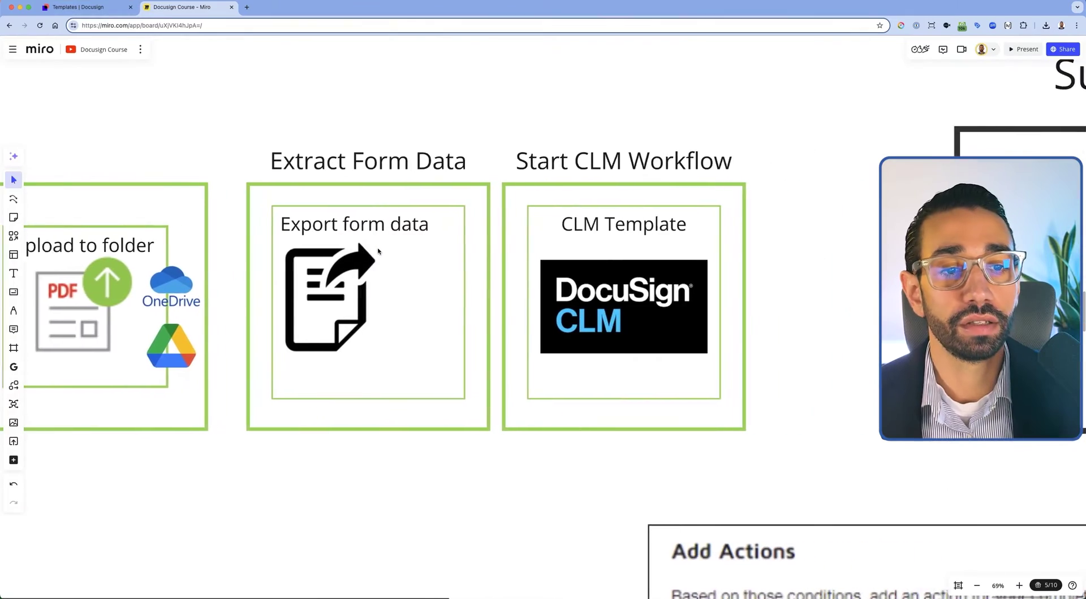
scroll(535, 219, "right", 2)
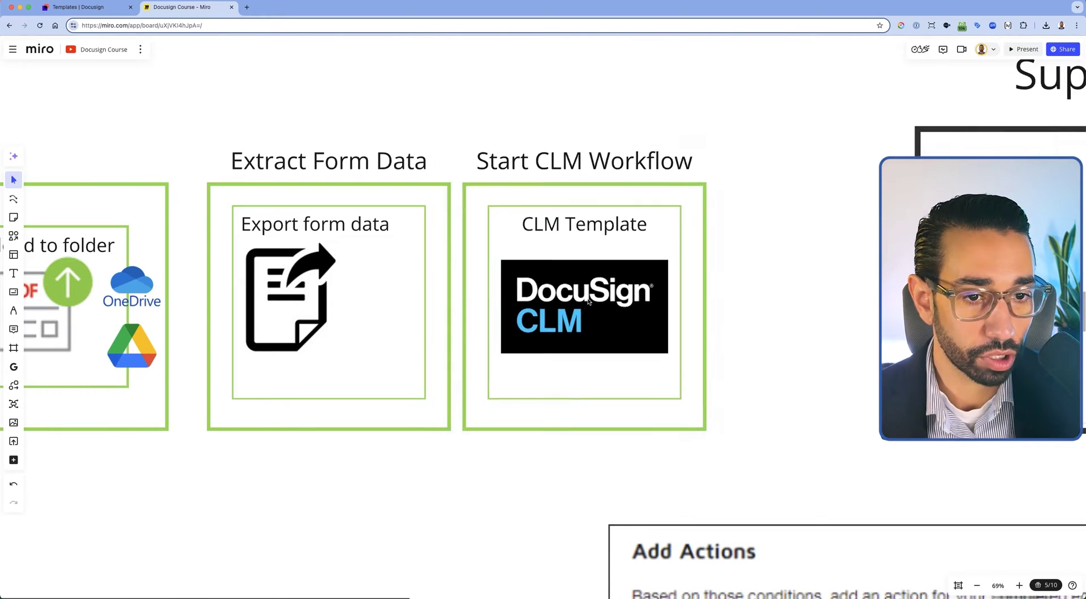
scroll(571, 291, "down", 10)
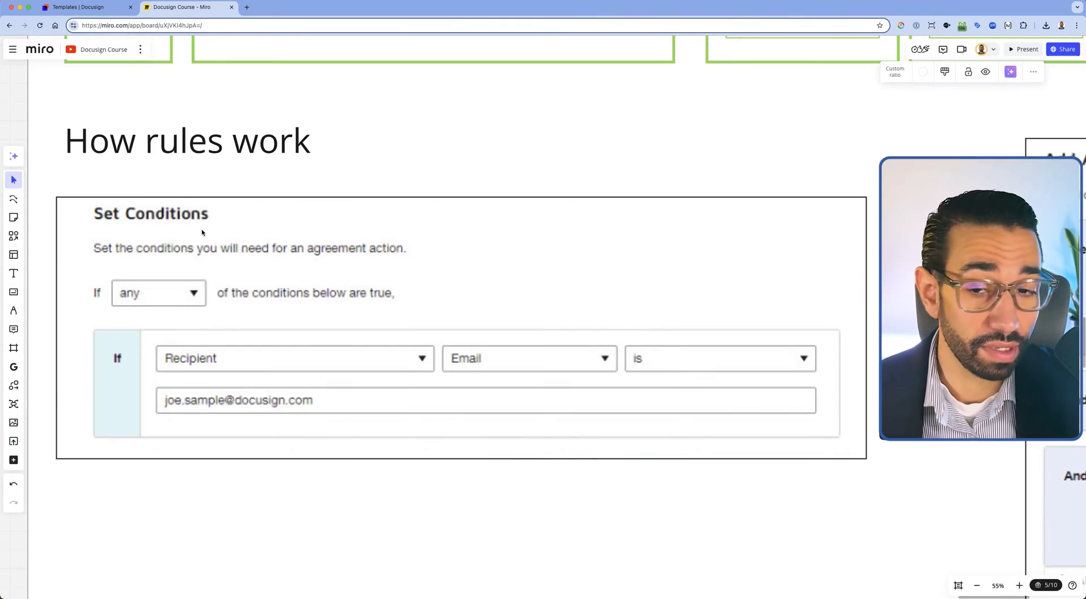
Select the Set Conditions screenshot and pan right toward the Add Actions example
left_click(145, 232)
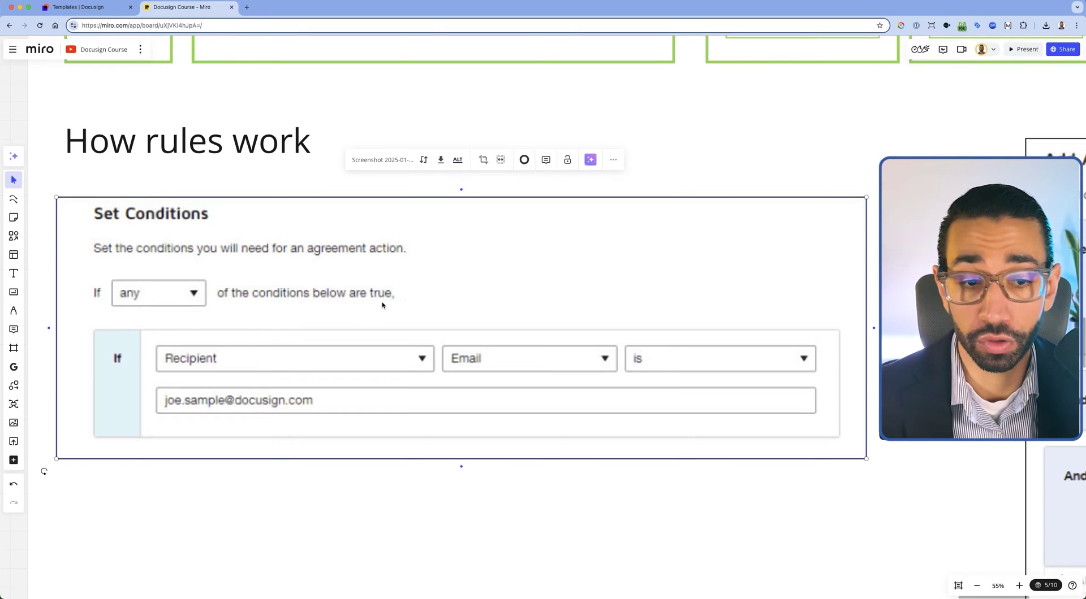
scroll(477, 288, "right", 15)
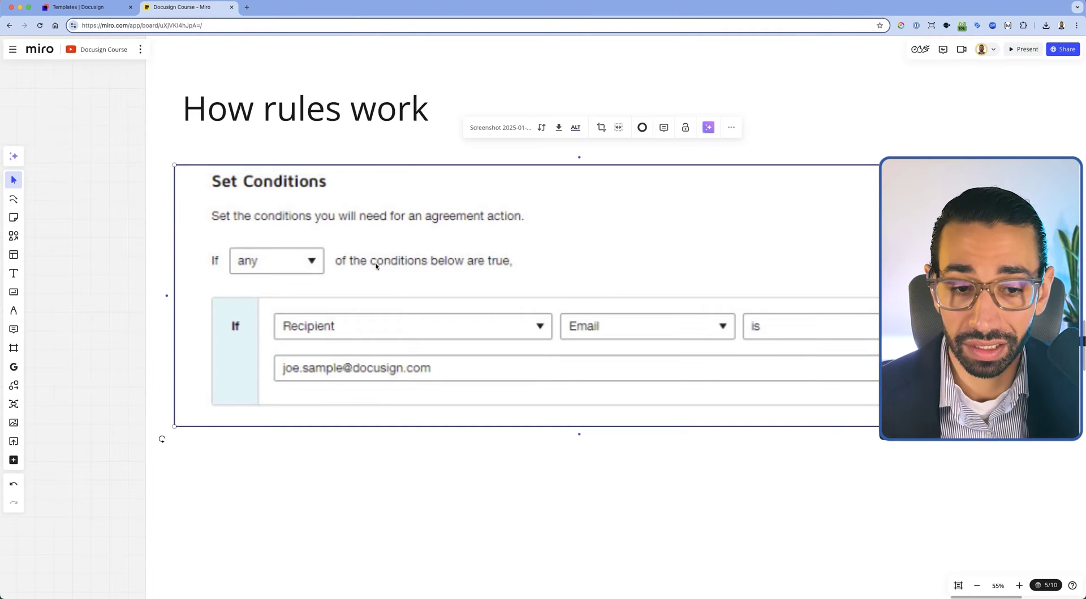
scroll(298, 204, "right", 3)
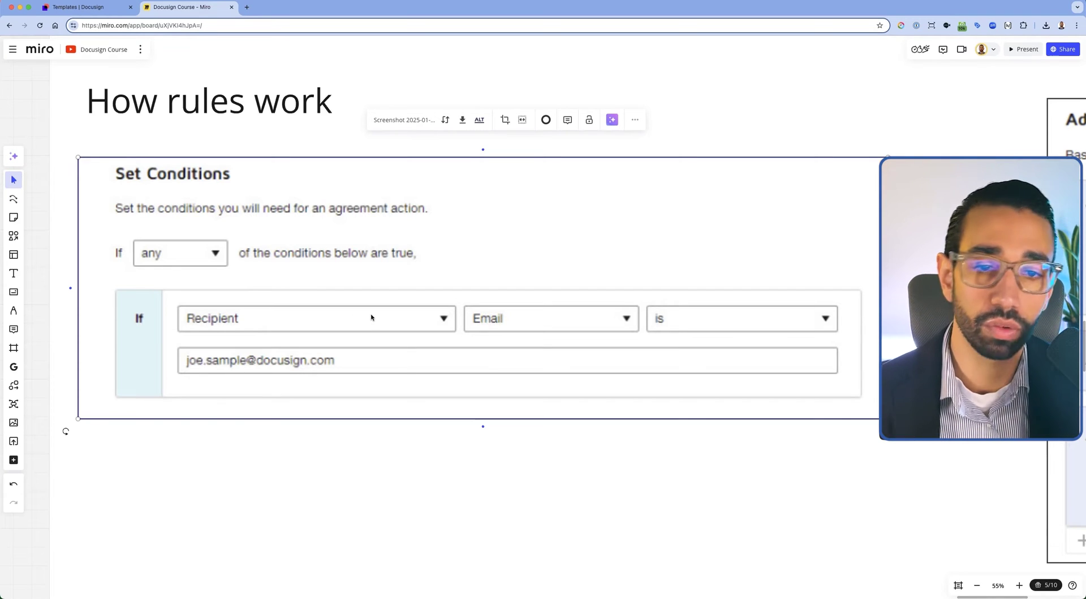
scroll(336, 314, "right", 15)
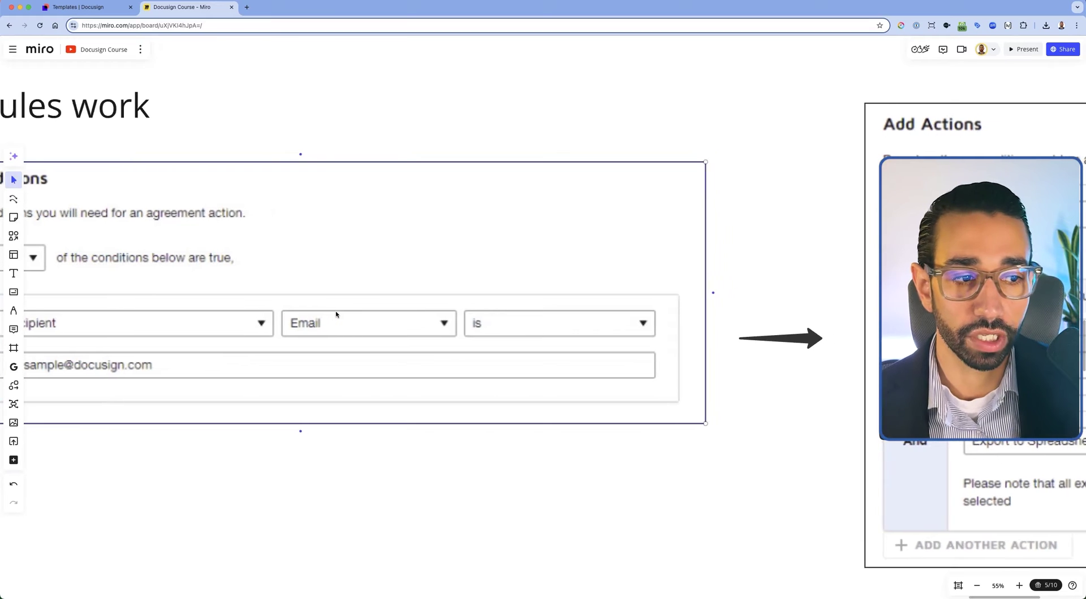
Pan to Add Actions, return to Set Conditions, and zoom out over the whole Agreement Rules board
scroll(394, 300, "right", 5)
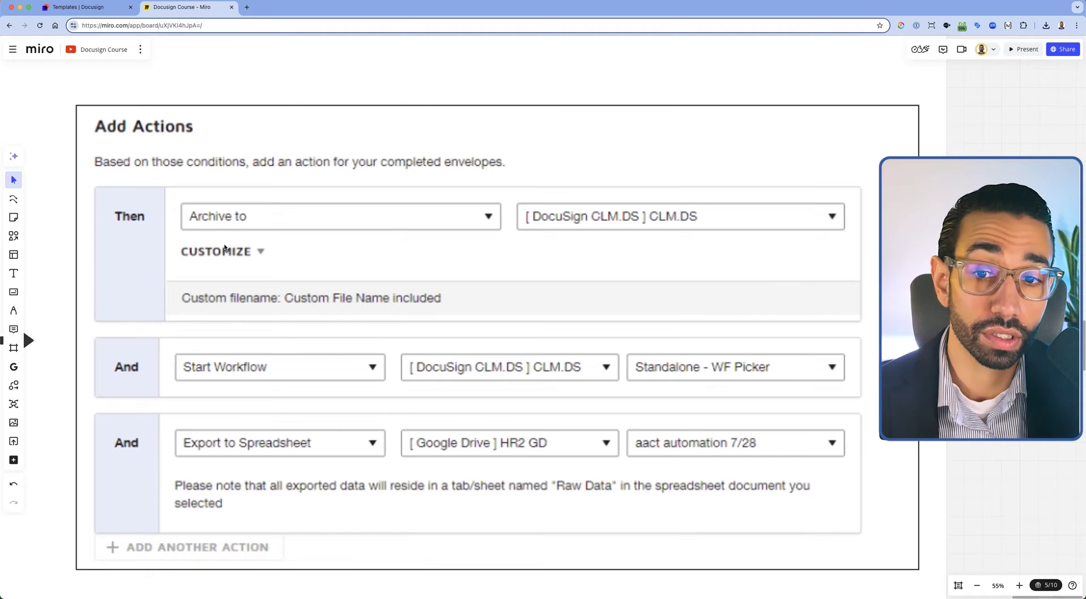
scroll(336, 239, "left", 15)
left_click(77, 307)
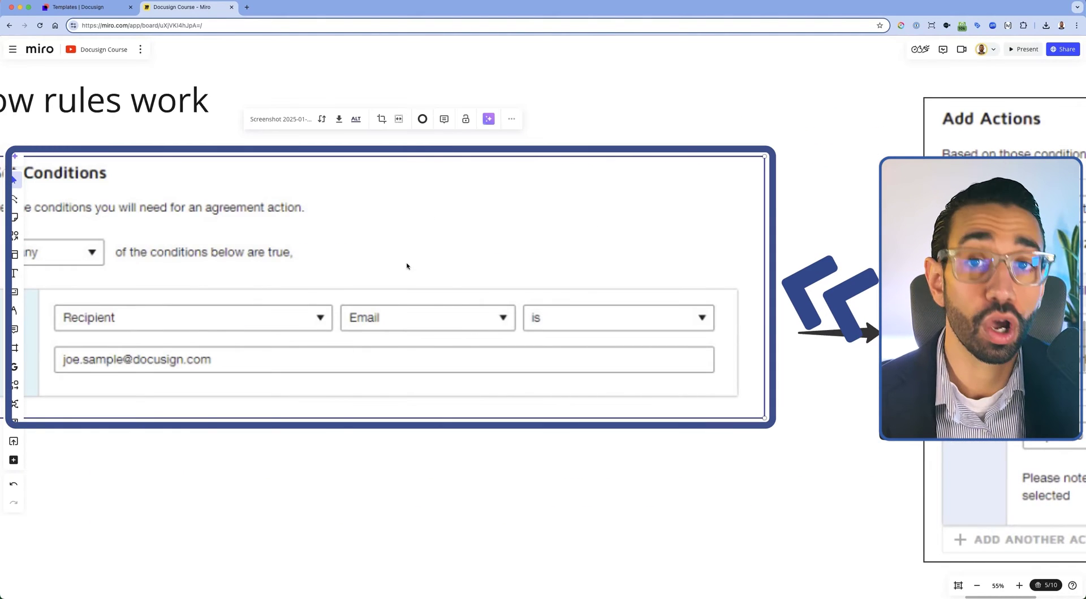
scroll(407, 267, "right", 15)
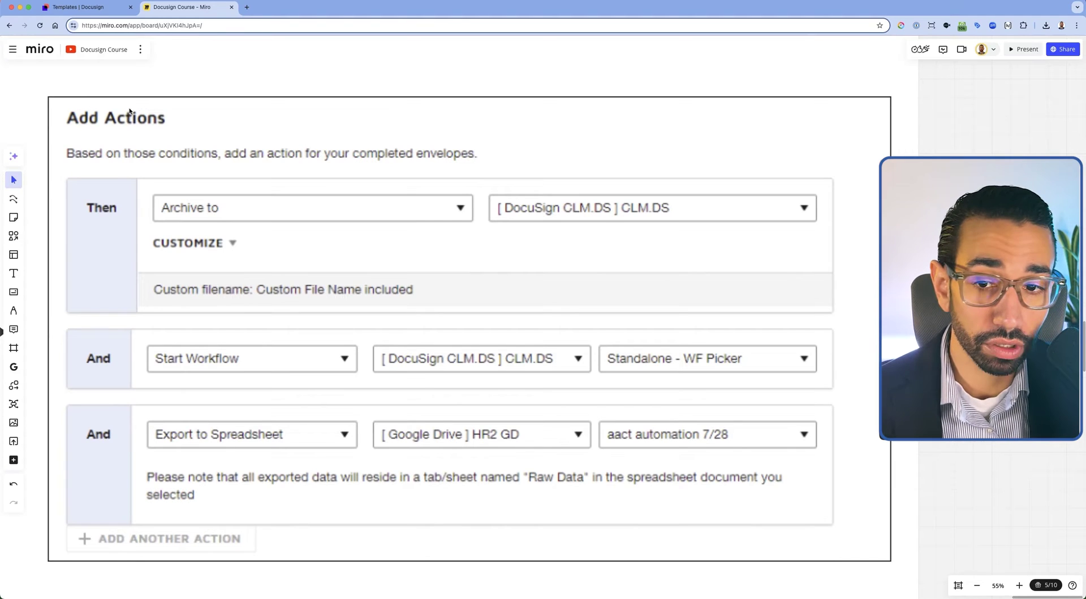
scroll(180, 145, "down", 1)
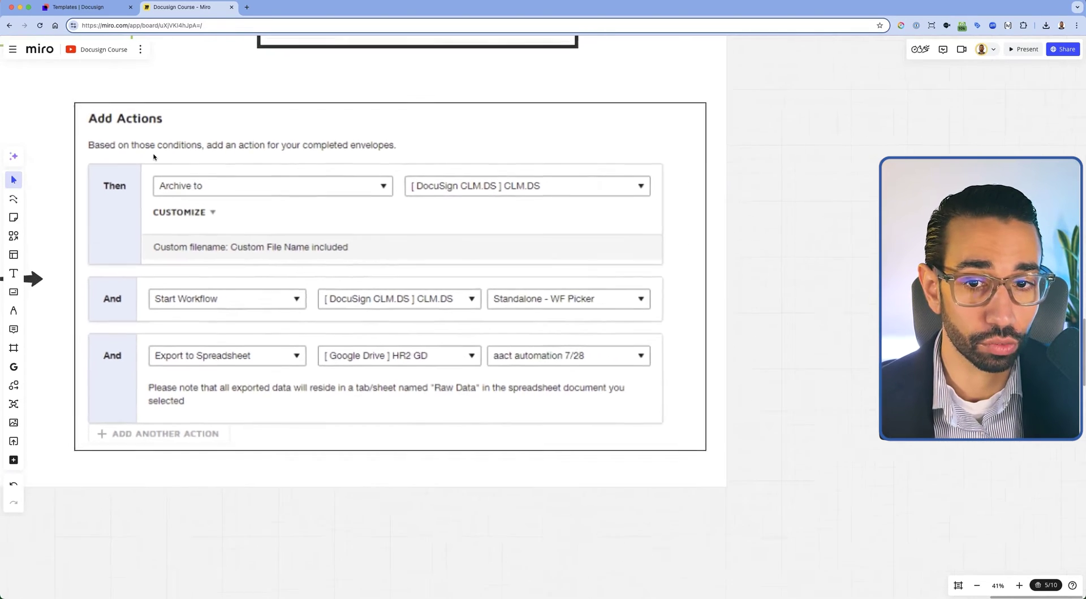
scroll(153, 157, "down", 1)
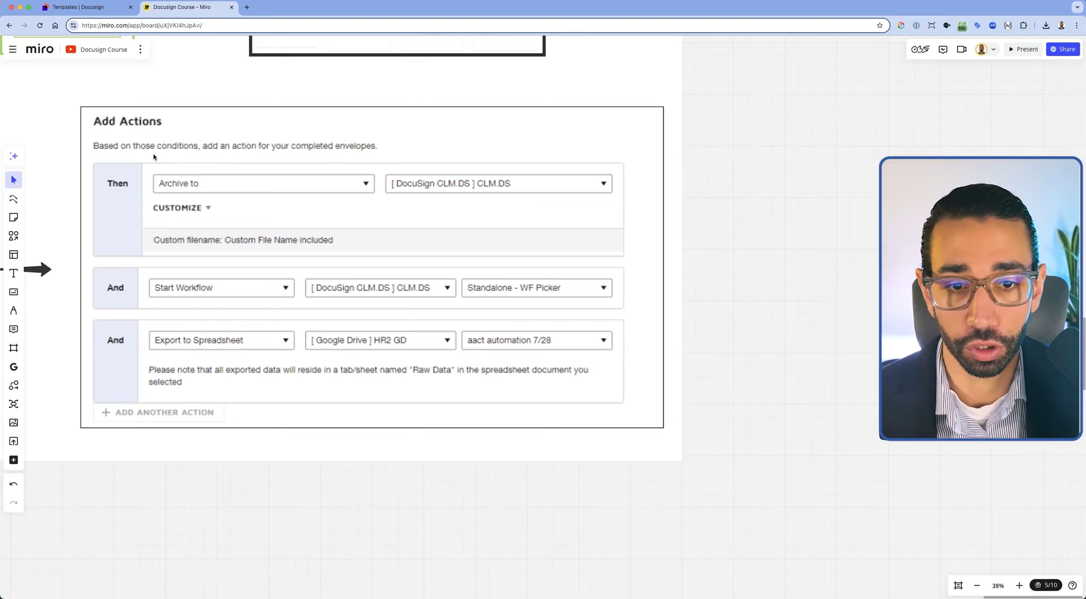
scroll(154, 157, "down", 5)
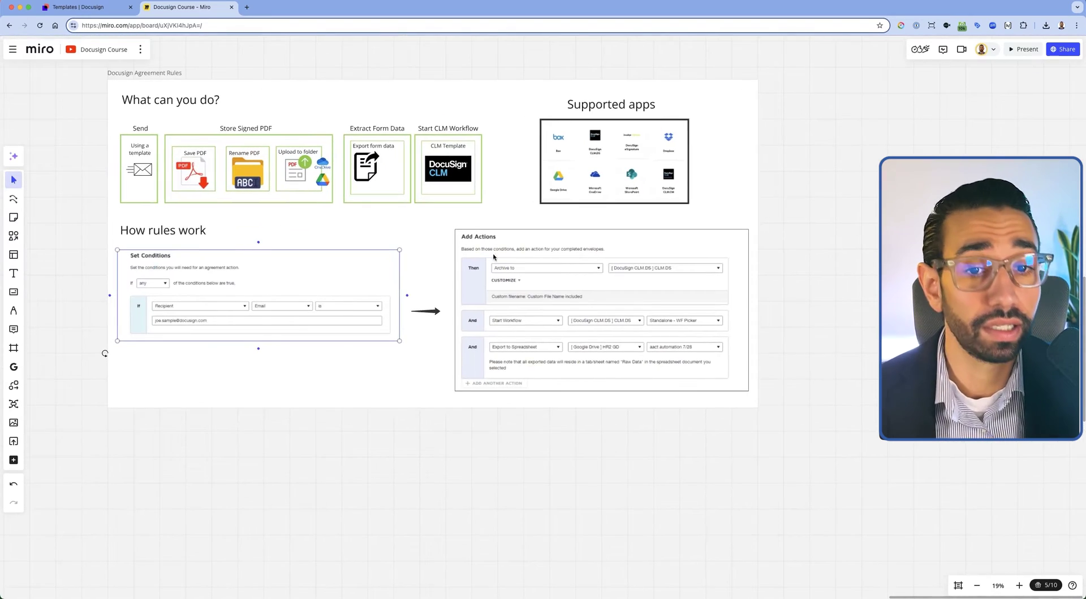
scroll(333, 339, "up", 3)
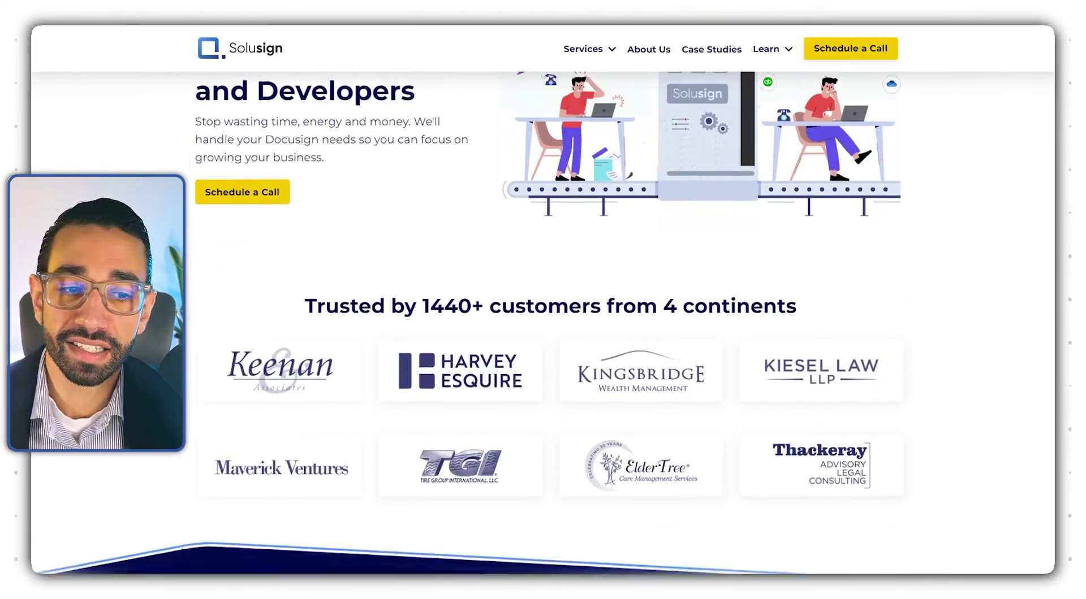
Scroll down the Solusign home page to its services list and customer case studies
scroll(542, 322, "down", 7)
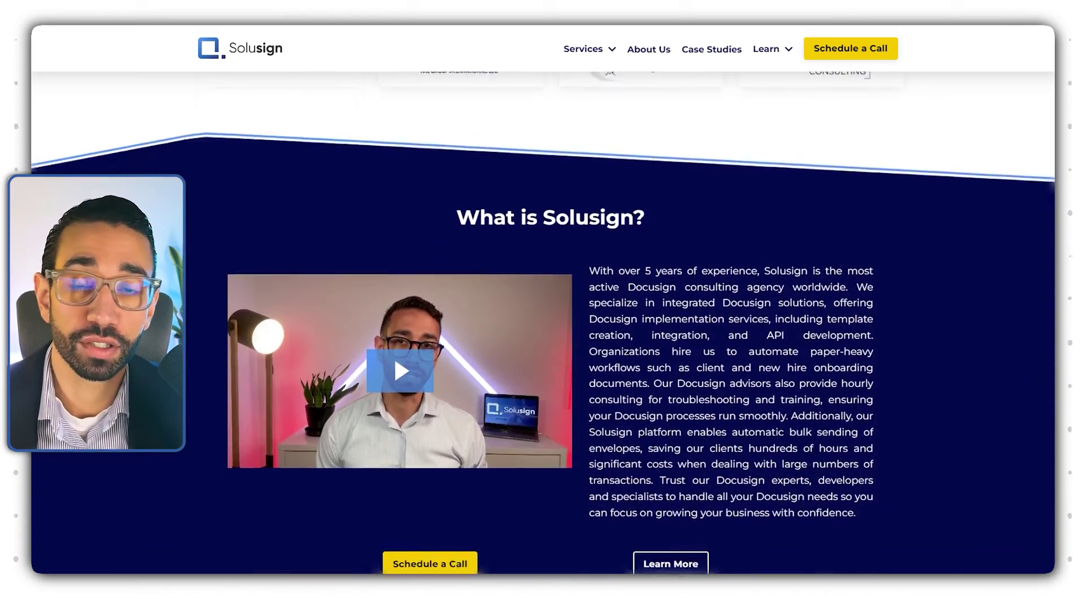
scroll(543, 322, "down", 7)
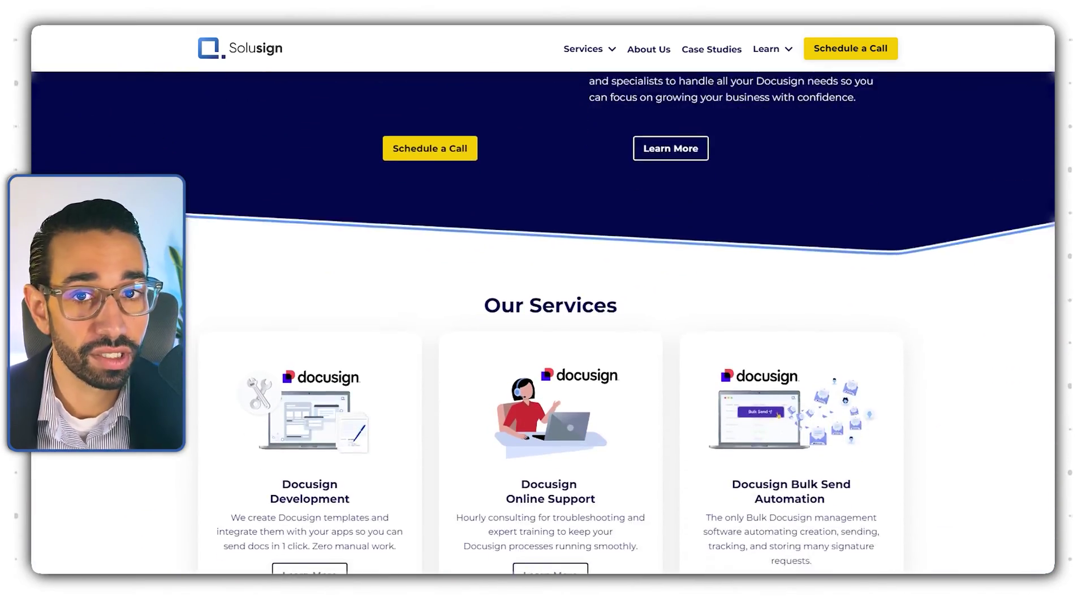
scroll(543, 323, "down", 6)
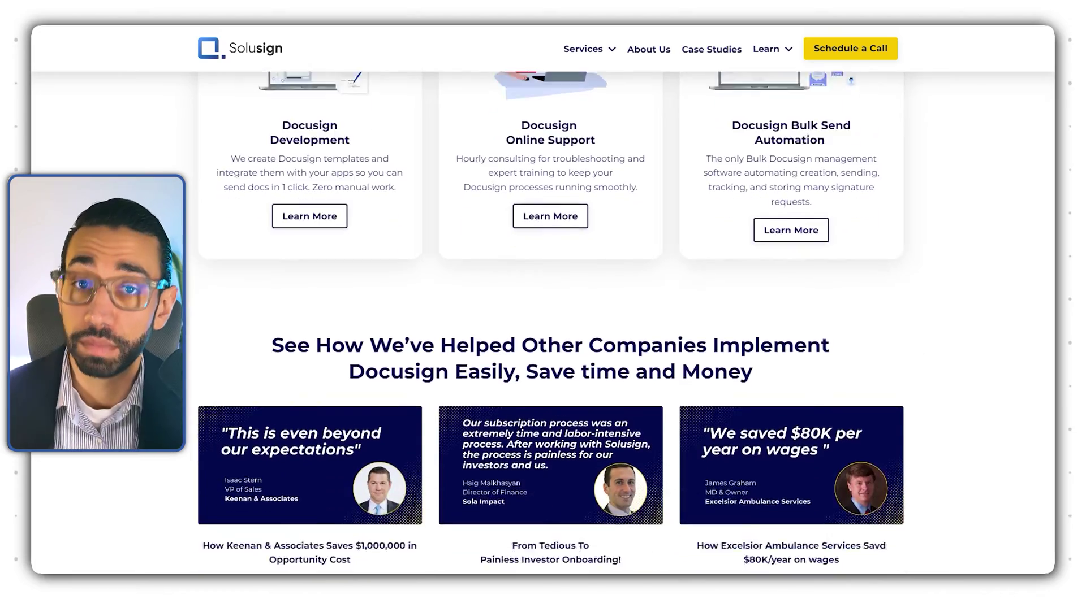
scroll(543, 322, "down", 8)
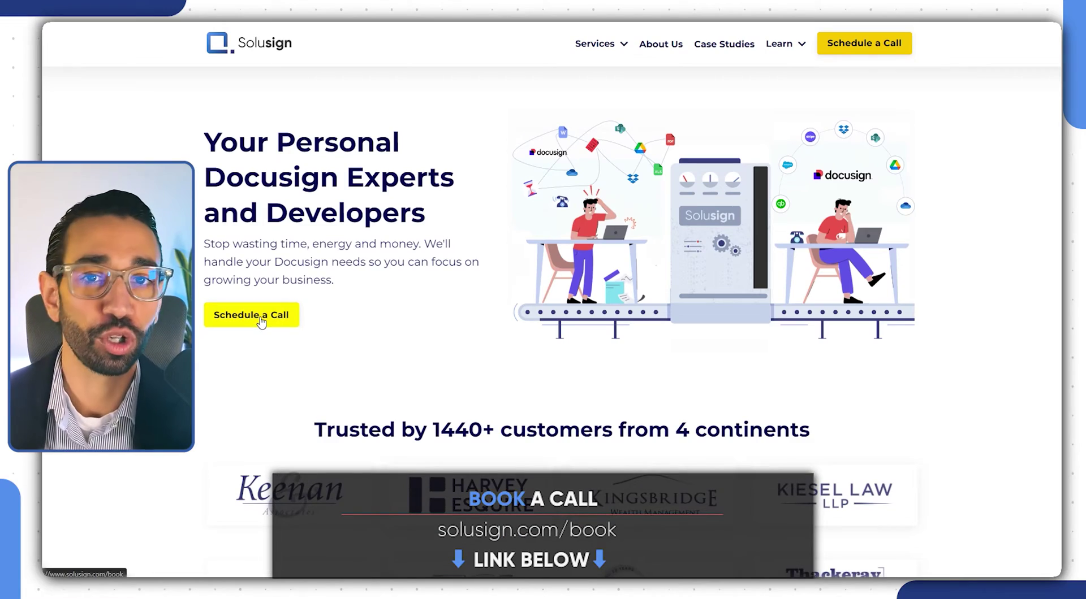
Go to the call booking page and request the free DocuSign Mastery cheat sheet download
left_click(251, 315)
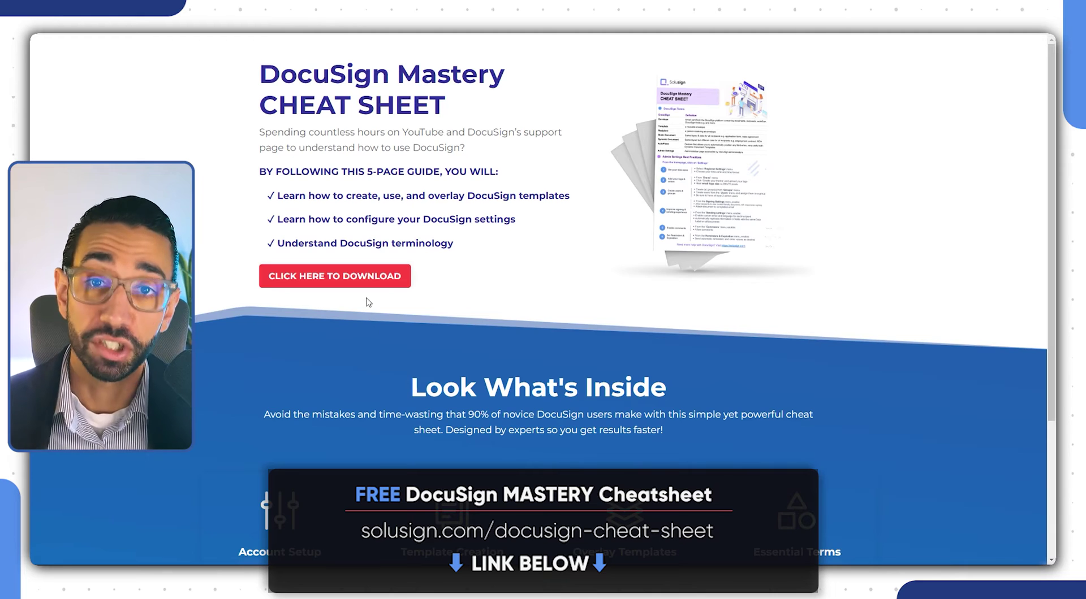
left_click(360, 279)
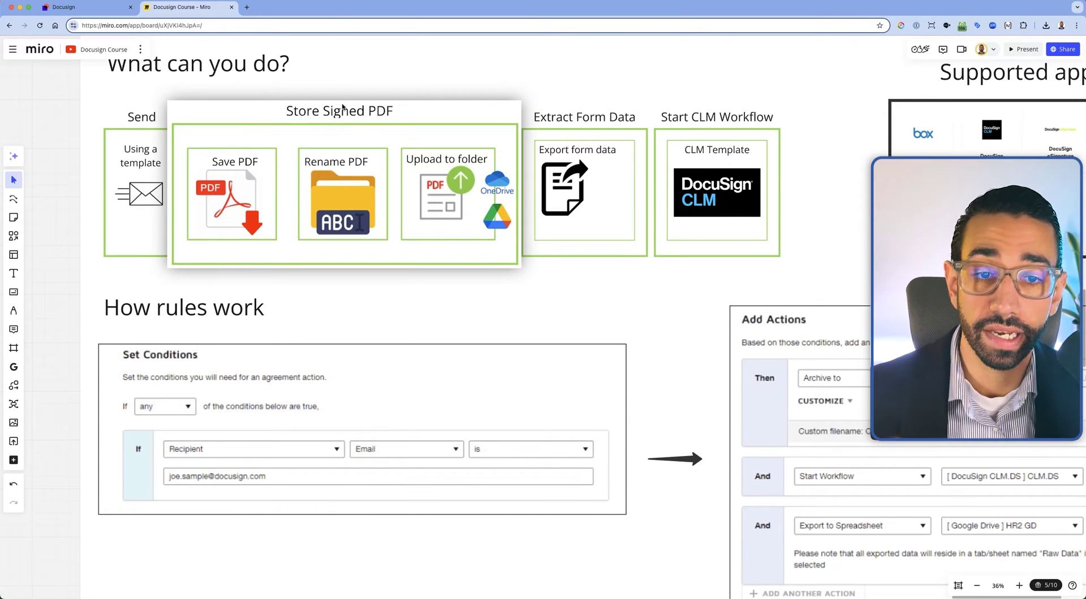
Return to the DocuSign tab and open Admin's Connected Apps, showing Solusign drive and CLM
left_click(80, 8)
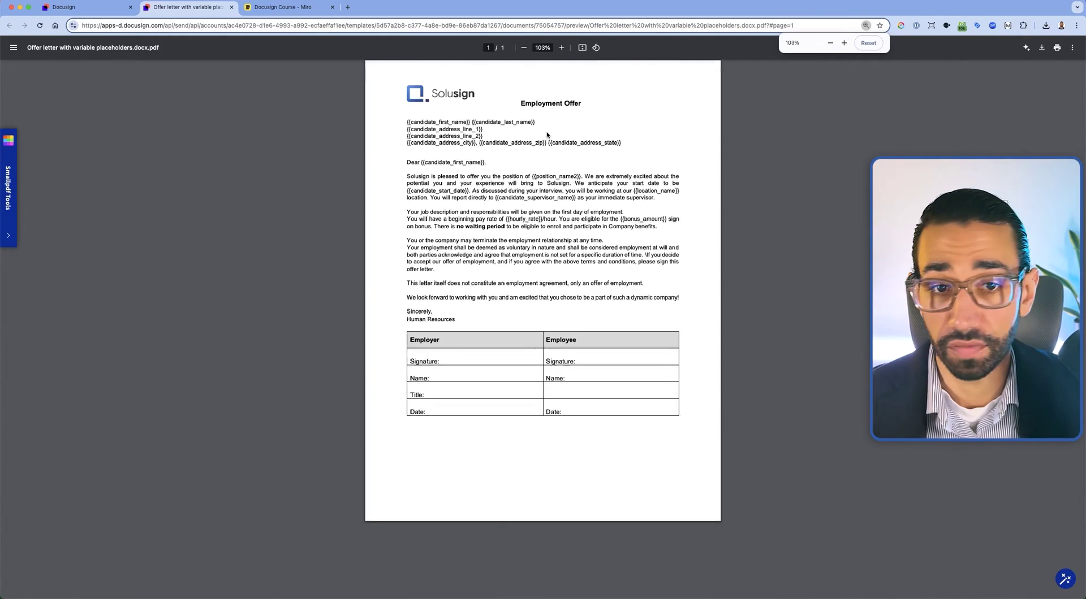
scroll(412, 134, "up", 5)
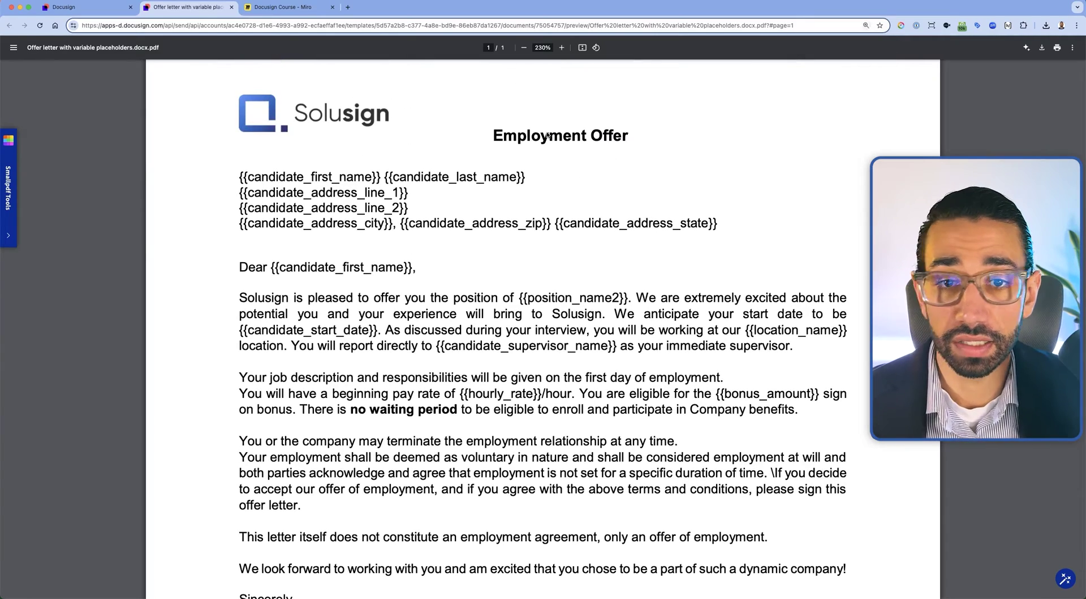
scroll(547, 134, "down", 4)
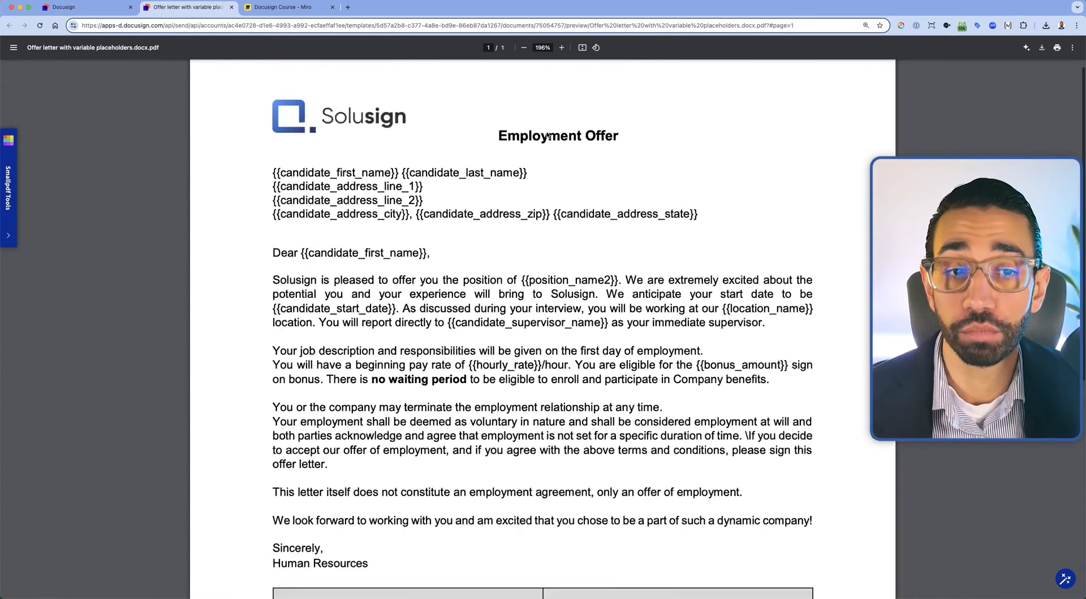
left_click(85, 6)
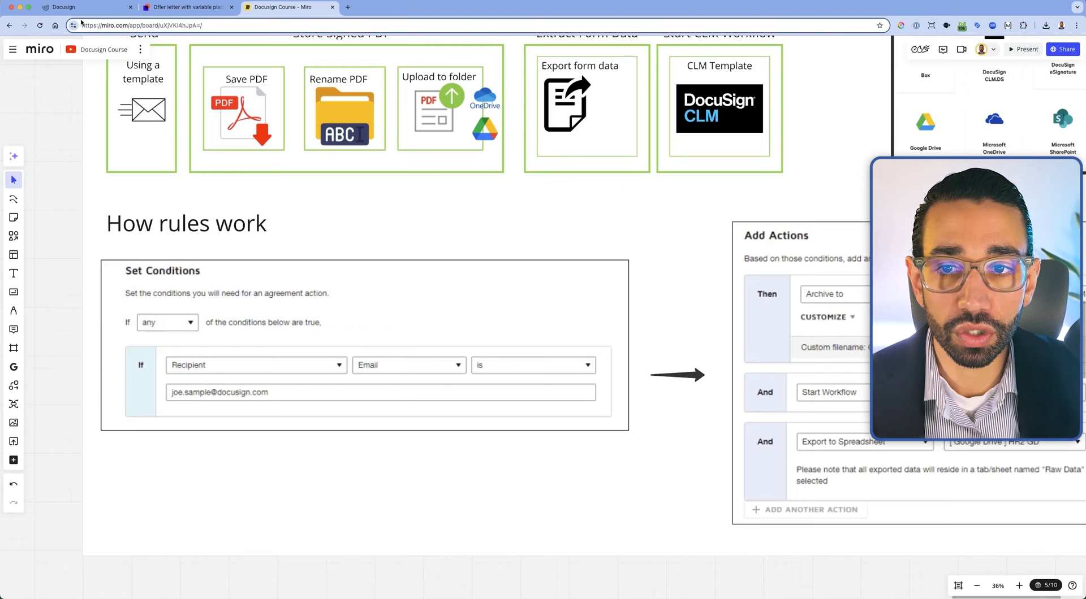
left_click(72, 8)
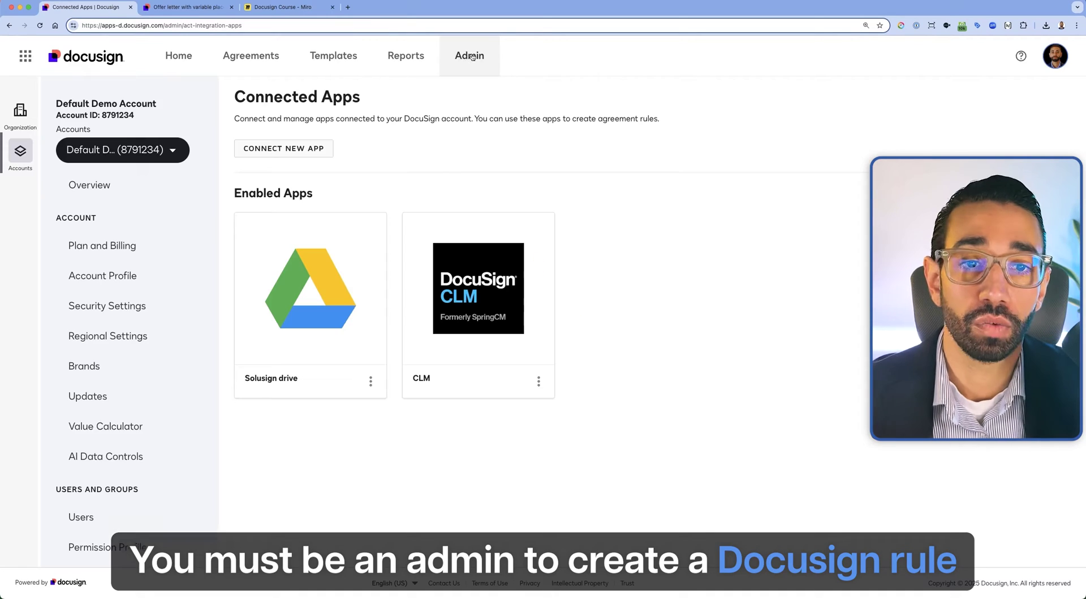
Add a new Google Drive connection nicknamed 'Goggle Drive' and proceed to Google sign-in
scroll(191, 295, "down", 12)
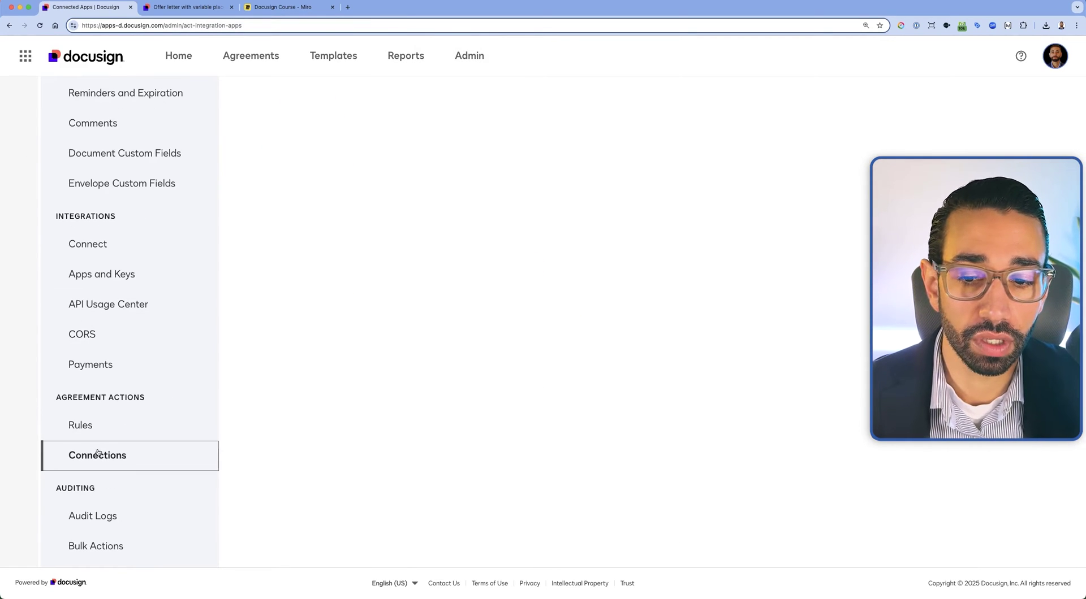
left_click(156, 451)
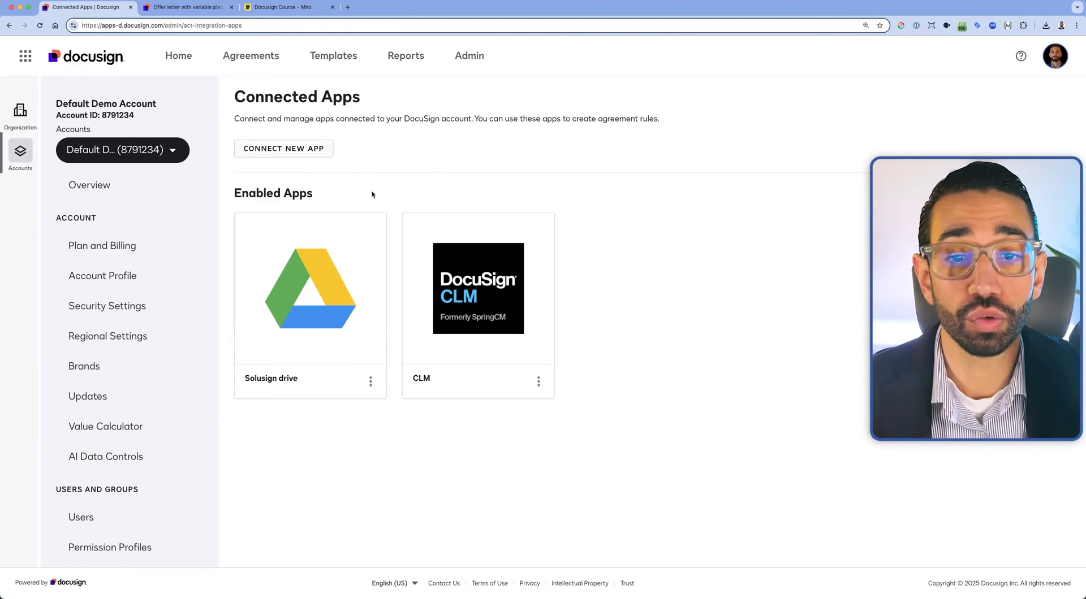
left_click(283, 148)
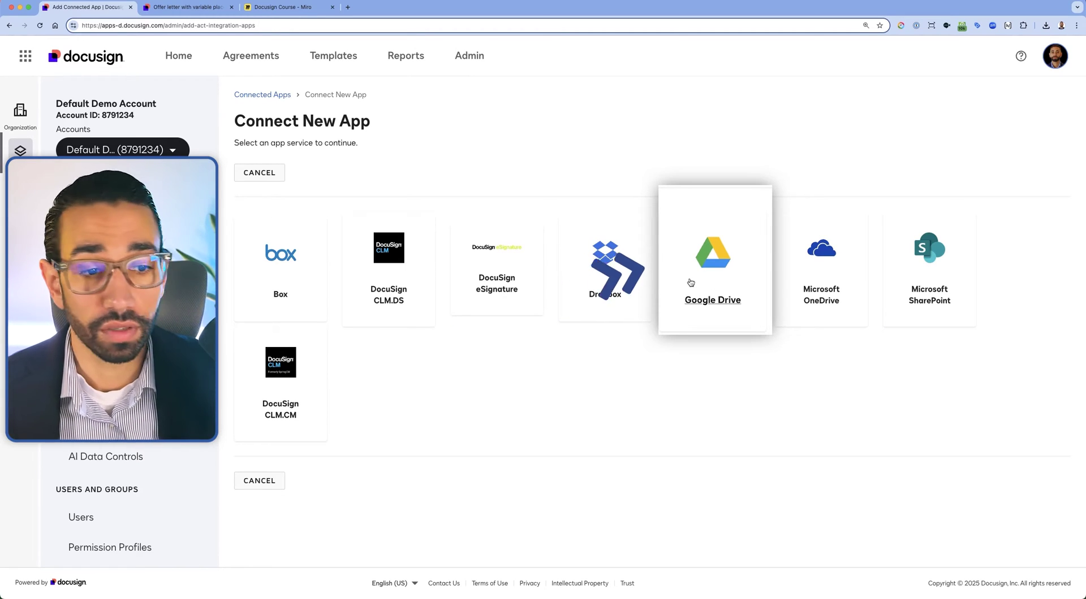
left_click(709, 282)
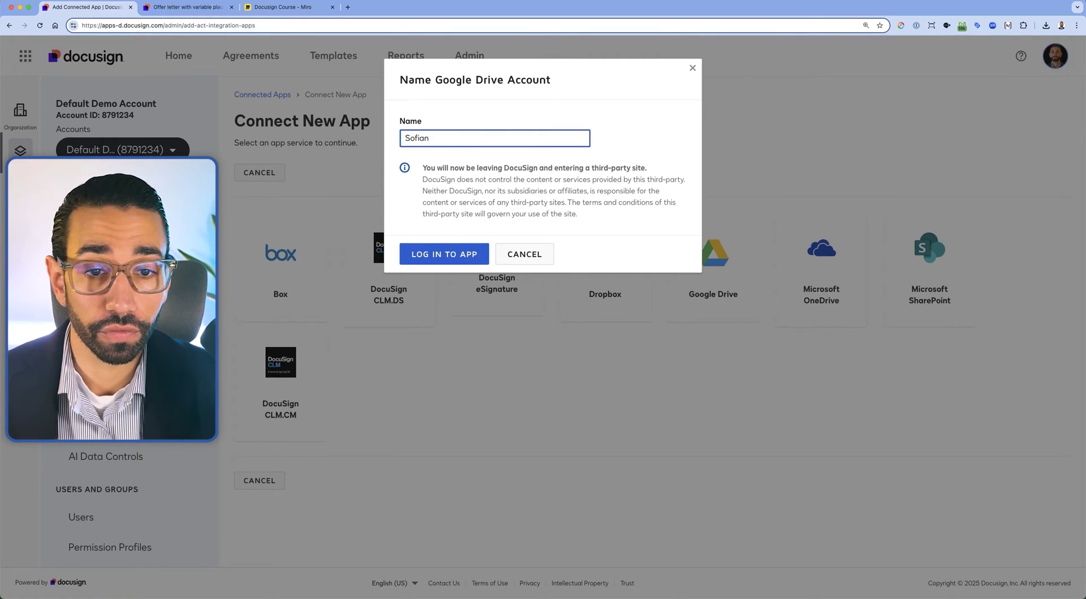
type("Gog")
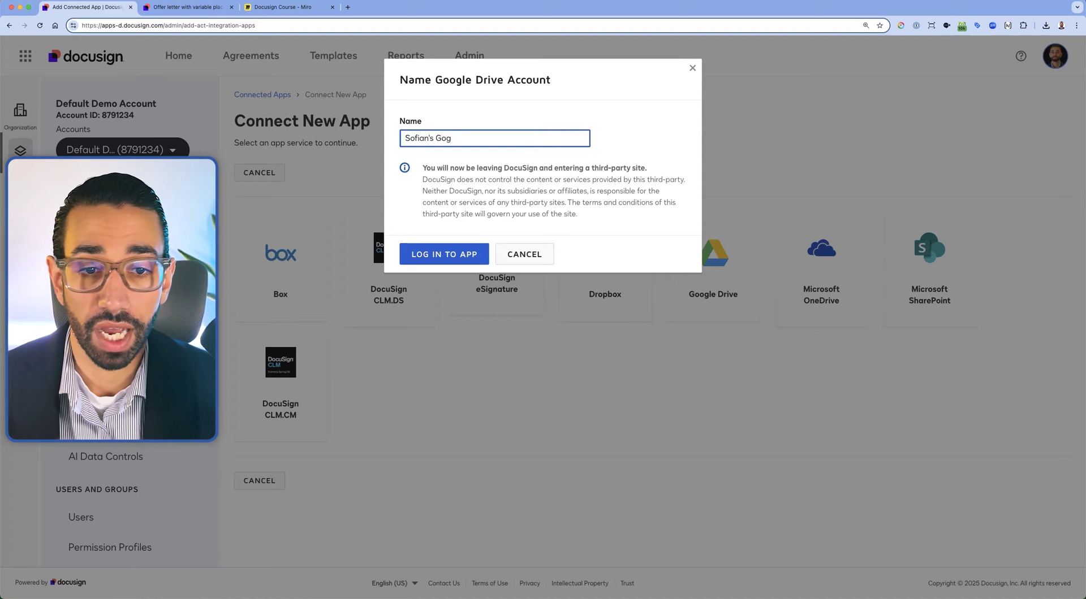
key("BackSpace")
type("ogle Drive")
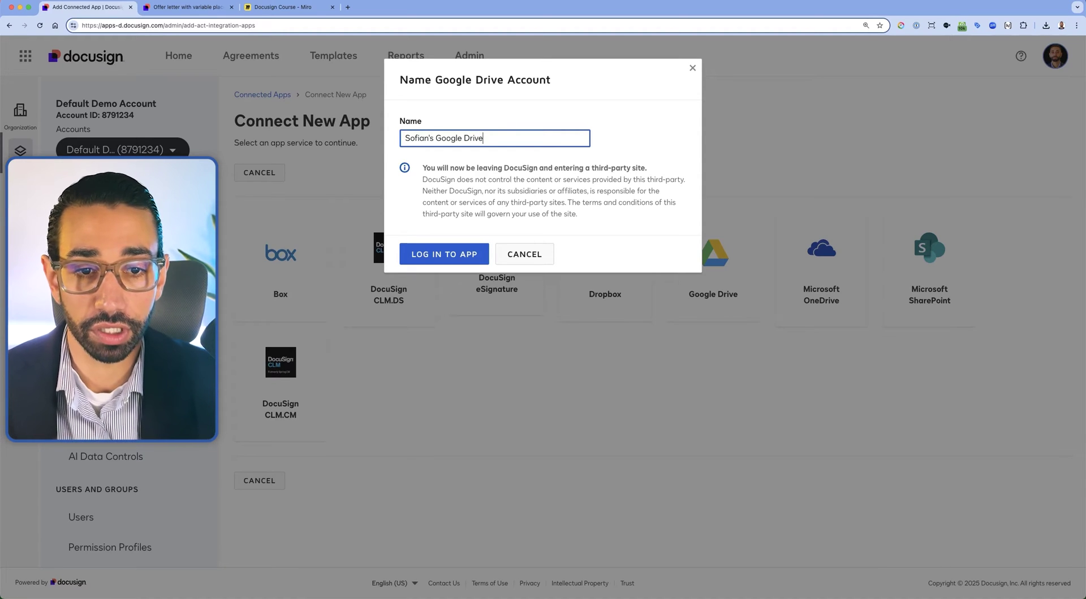
left_click(461, 254)
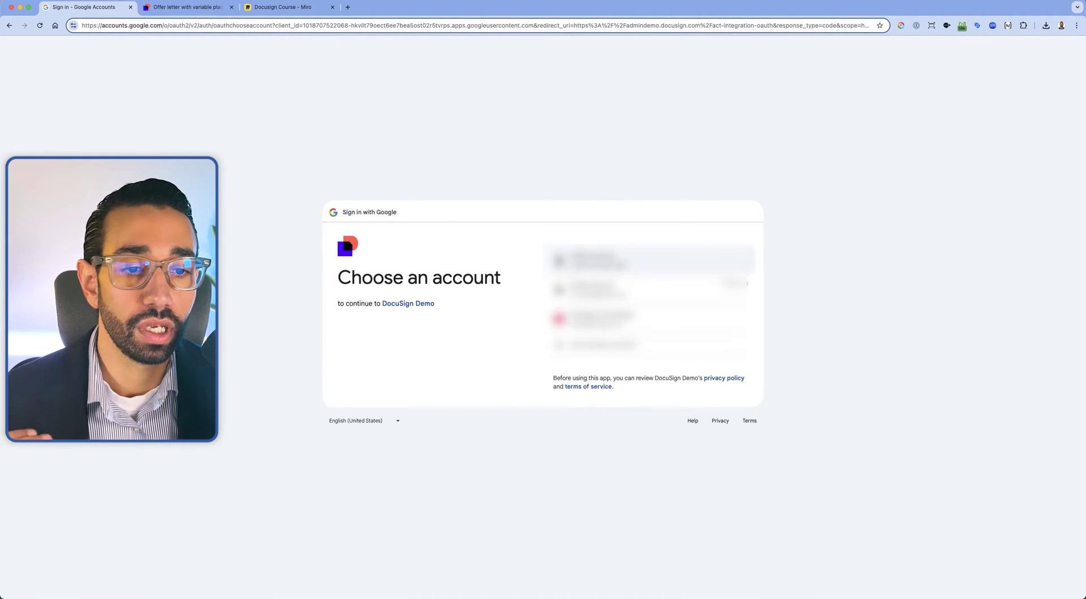
Choose the Google account and grant DocuSign Demo access to it
left_click(622, 260)
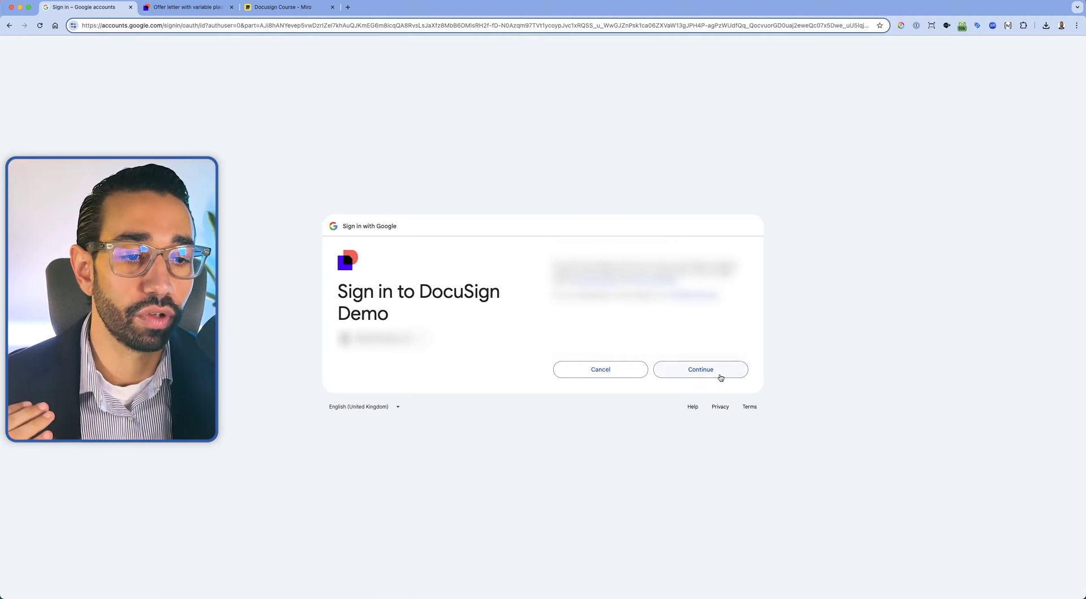
left_click(718, 374)
left_click(691, 384)
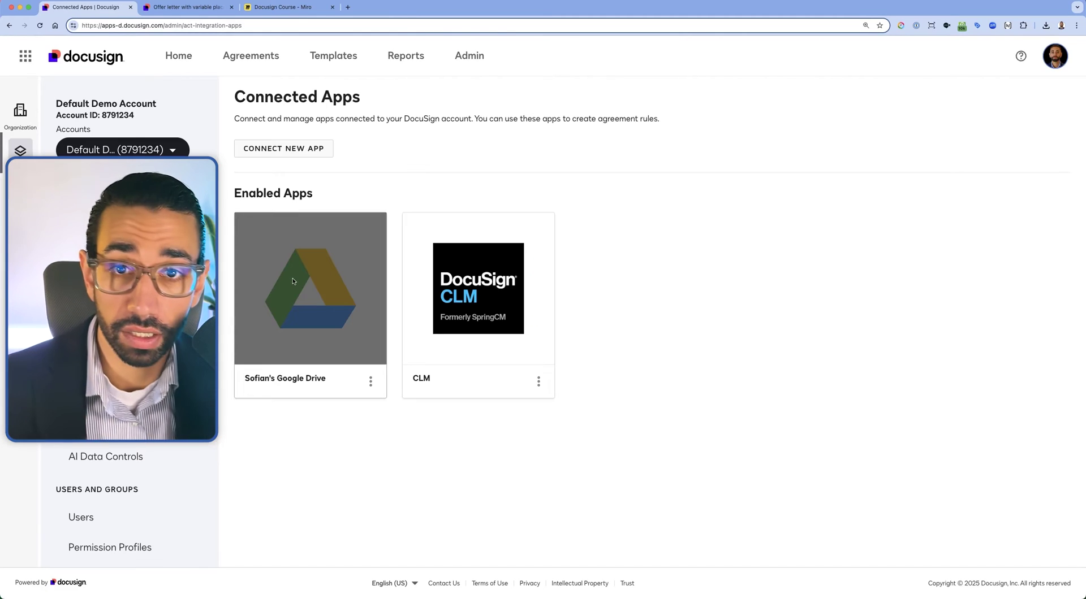
Open the Connect New App page, then leave it without connecting anything
left_click(320, 150)
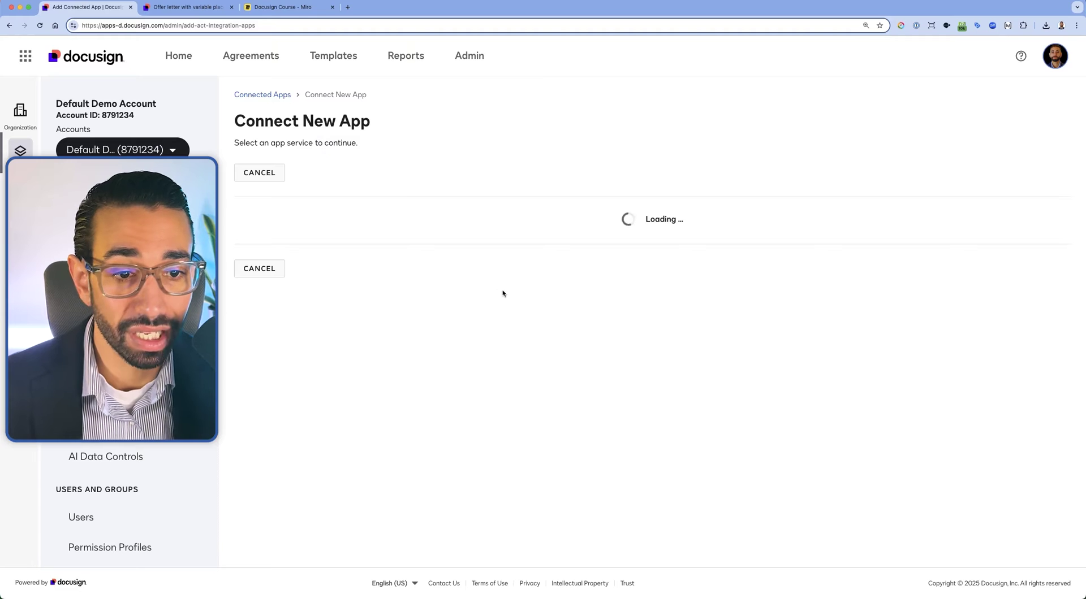
scroll(560, 355, "down", 2)
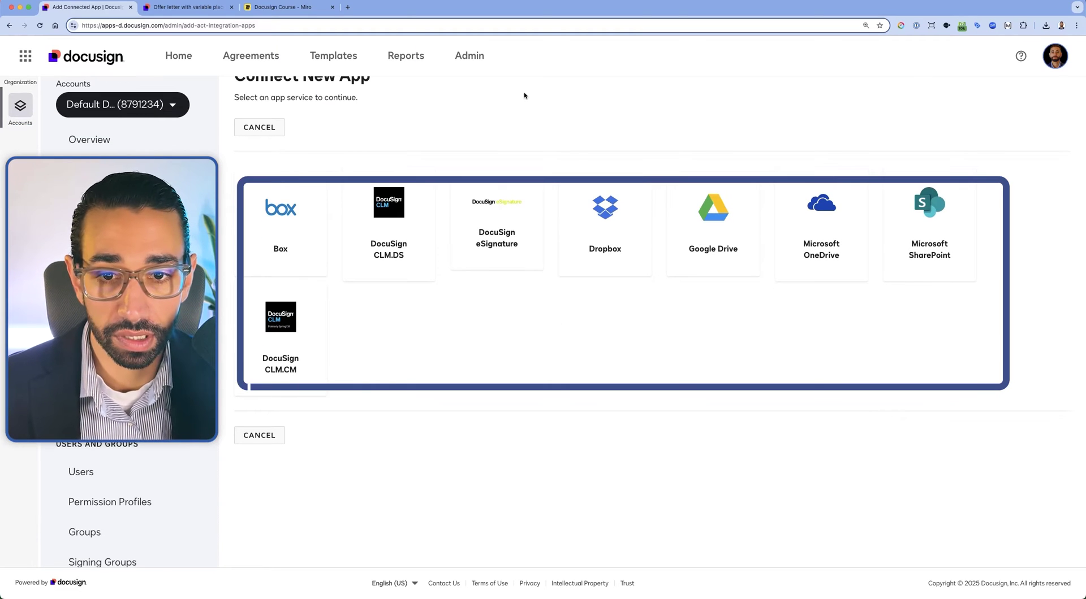
left_click(260, 126)
Add an agreement rule and name it 'When offer letter is signed, store pdf in Google Drive'
scroll(126, 359, "down", 10)
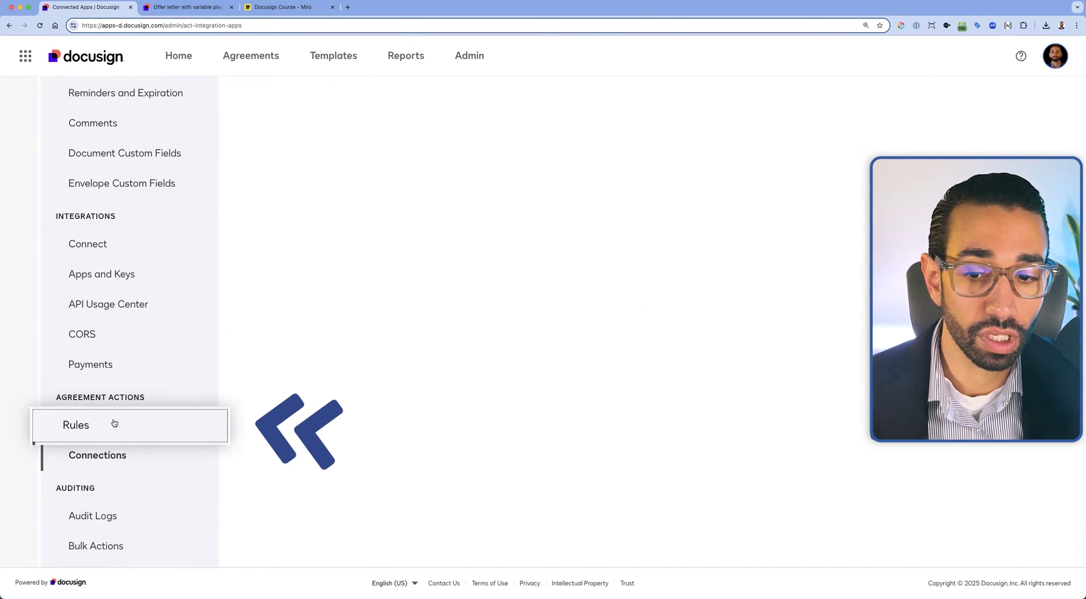
left_click(73, 426)
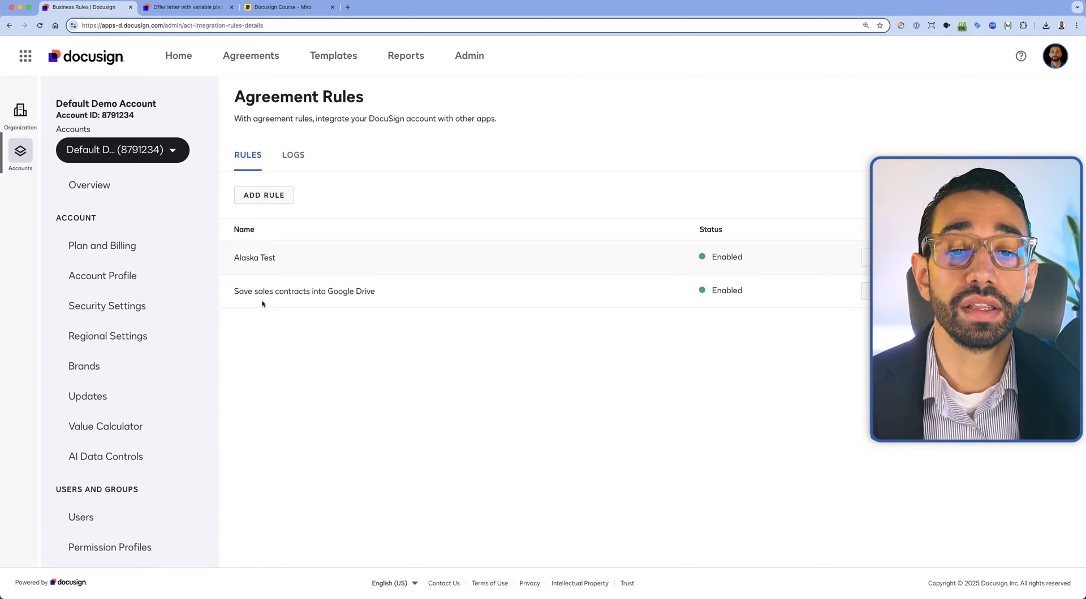
left_click(269, 194)
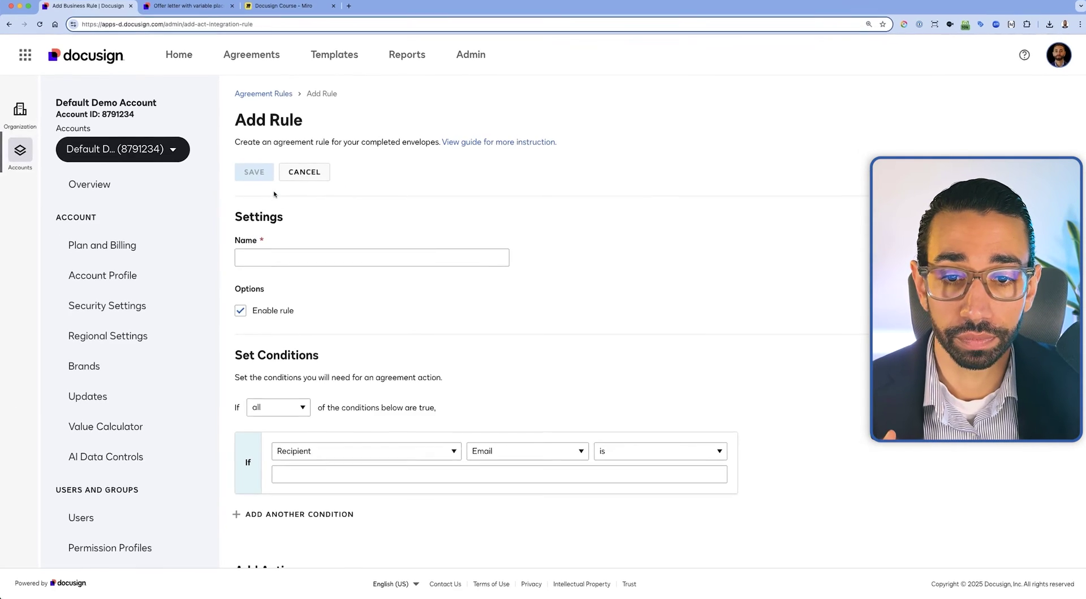
left_click(285, 258)
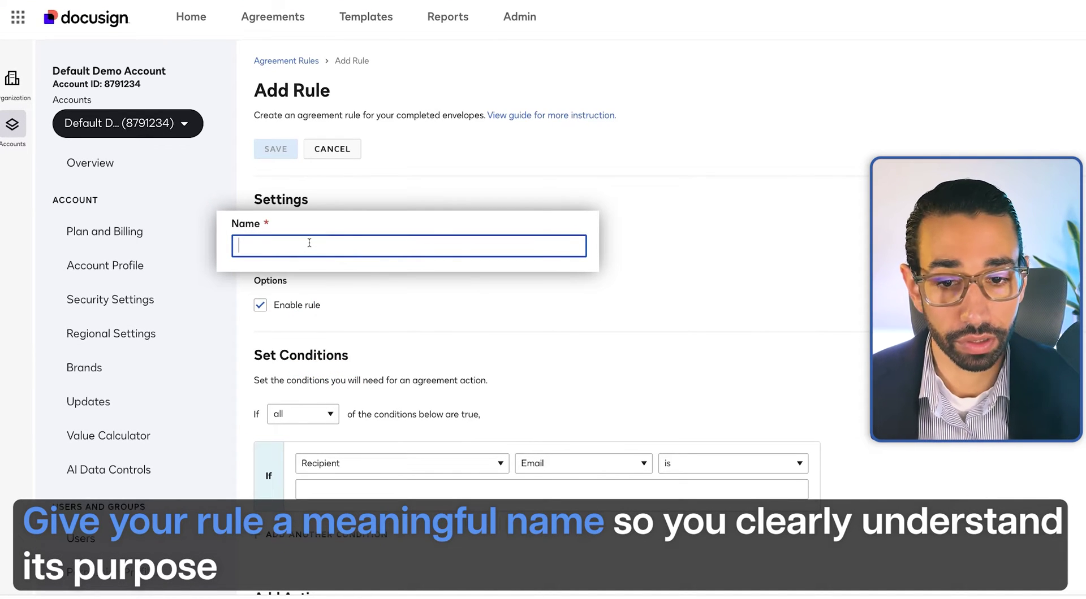
type("Whe")
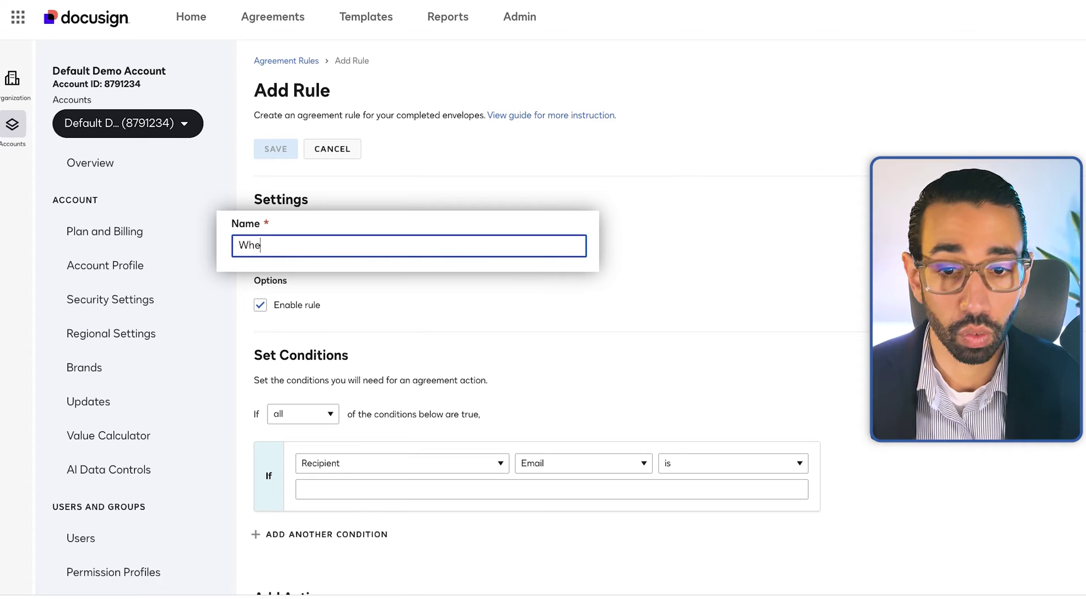
type("n offer let")
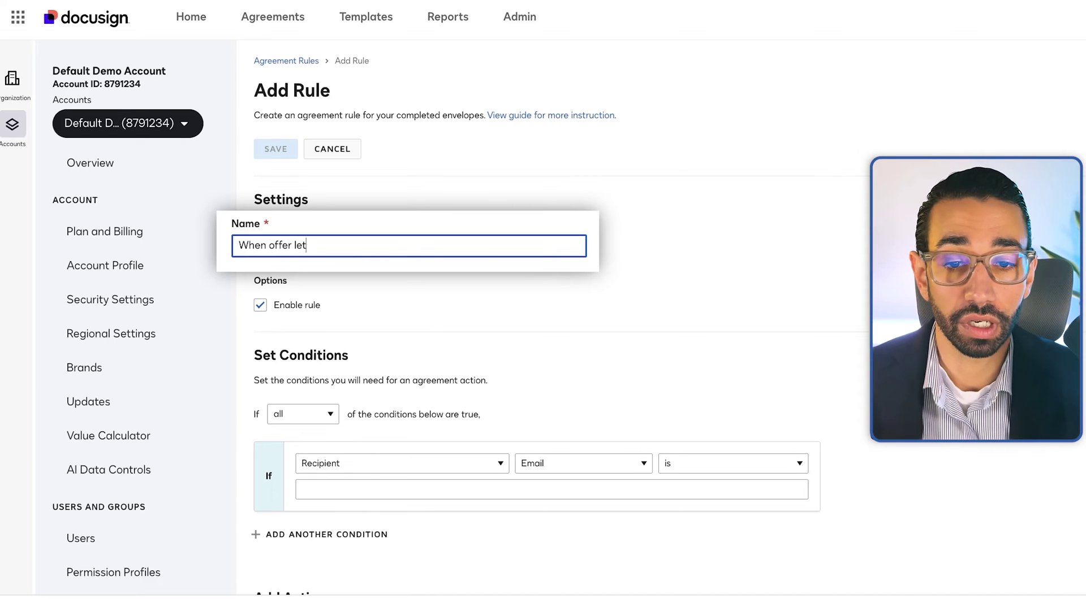
type("ter is signed, stro")
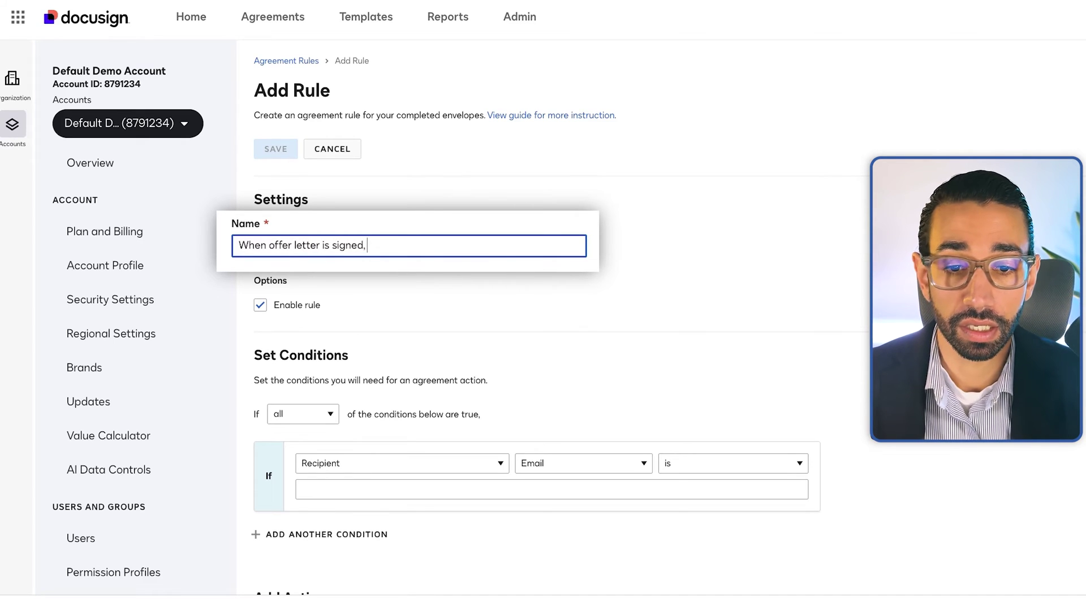
key("BackSpace")
key("BackSpace")
type("ore signe")
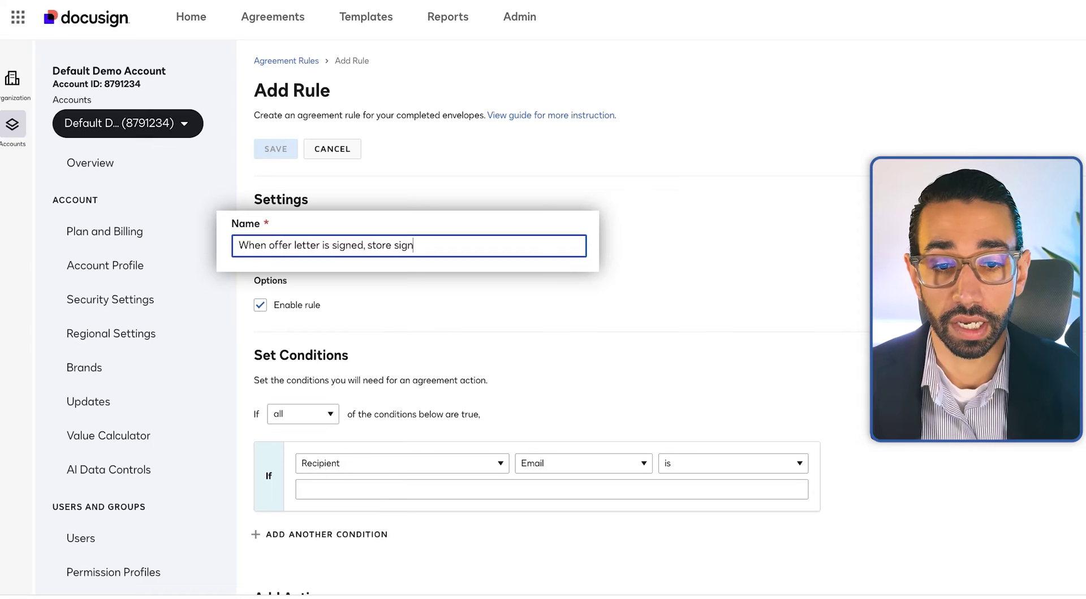
key("BackSpace")
type("pdf in Google Drive")
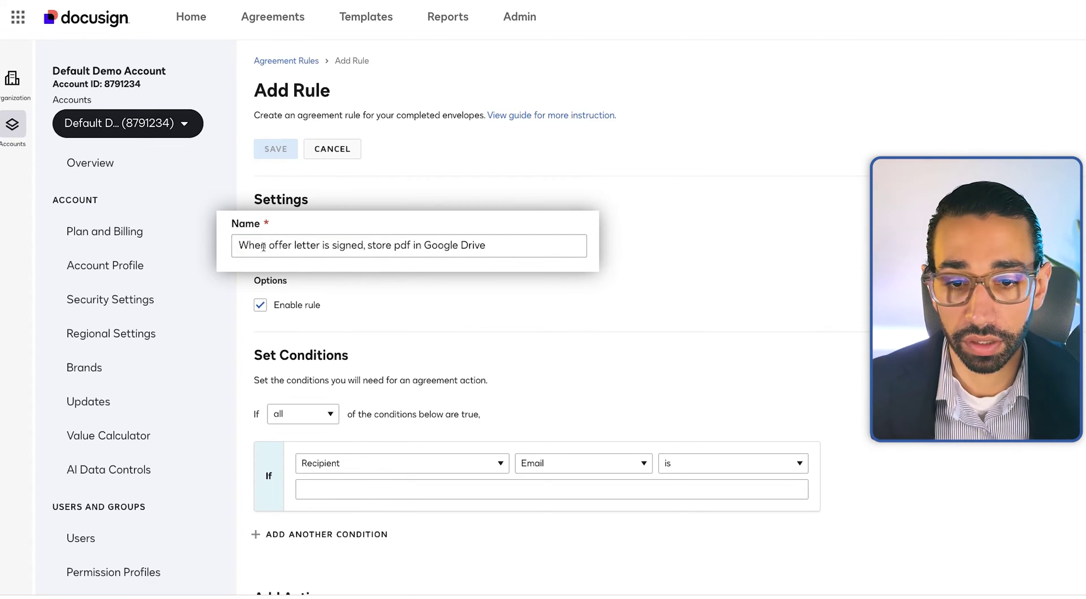
left_click(515, 248)
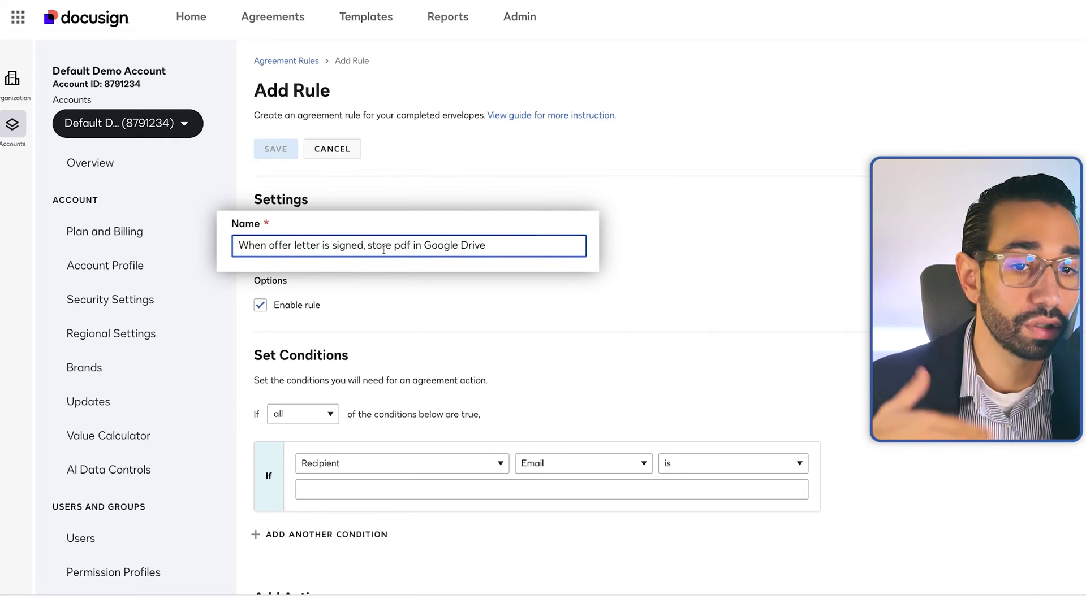
Keep the rule requiring all conditions to match
scroll(501, 298, "down", 2)
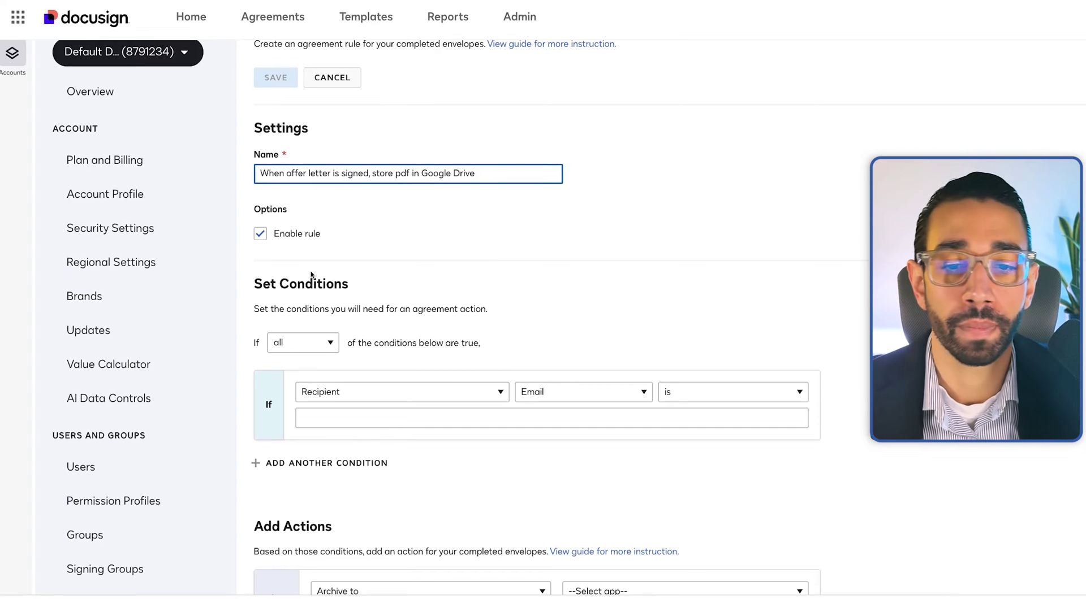
scroll(390, 300, "down", 3)
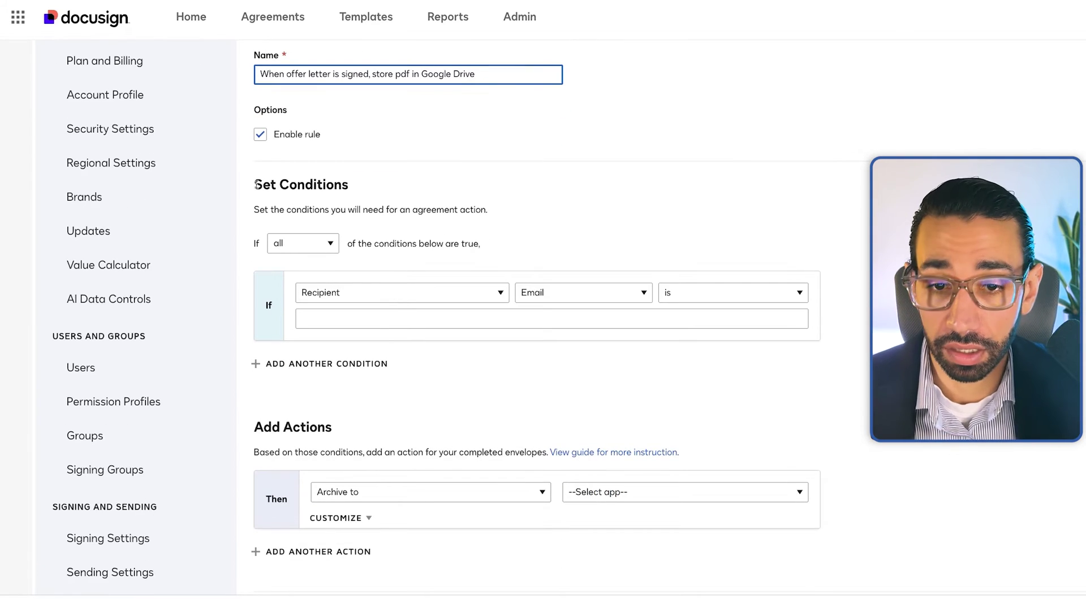
scroll(342, 191, "down", 2)
left_click(321, 182)
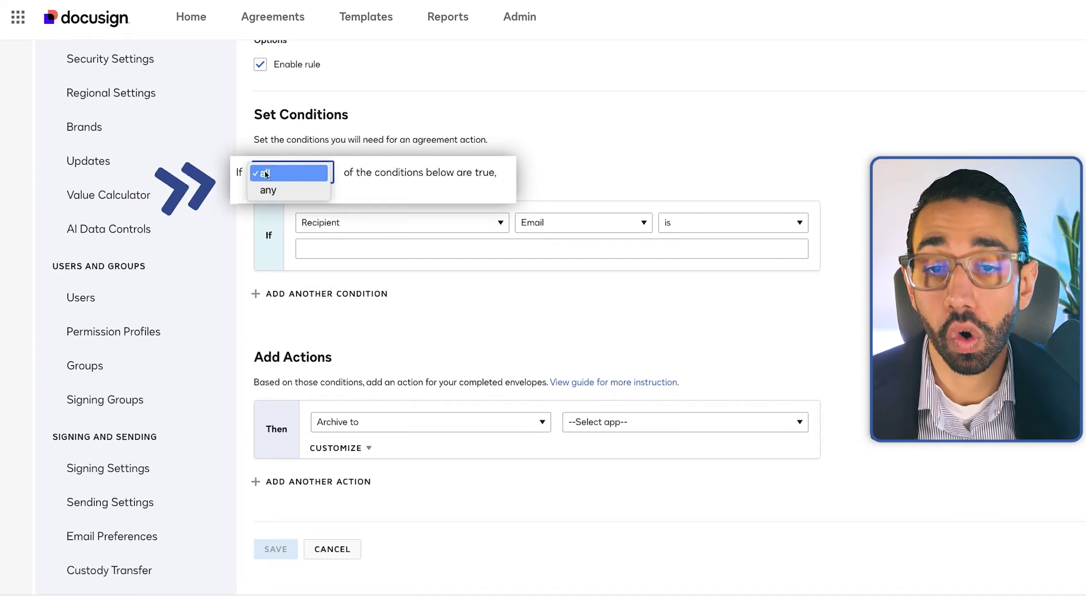
left_click(382, 170)
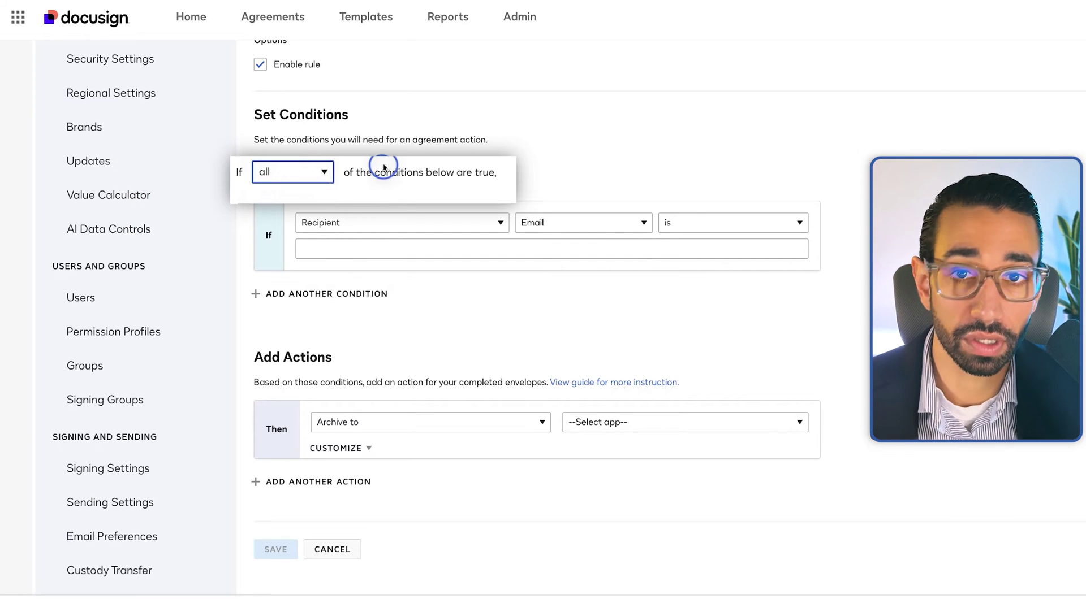
left_click(315, 172)
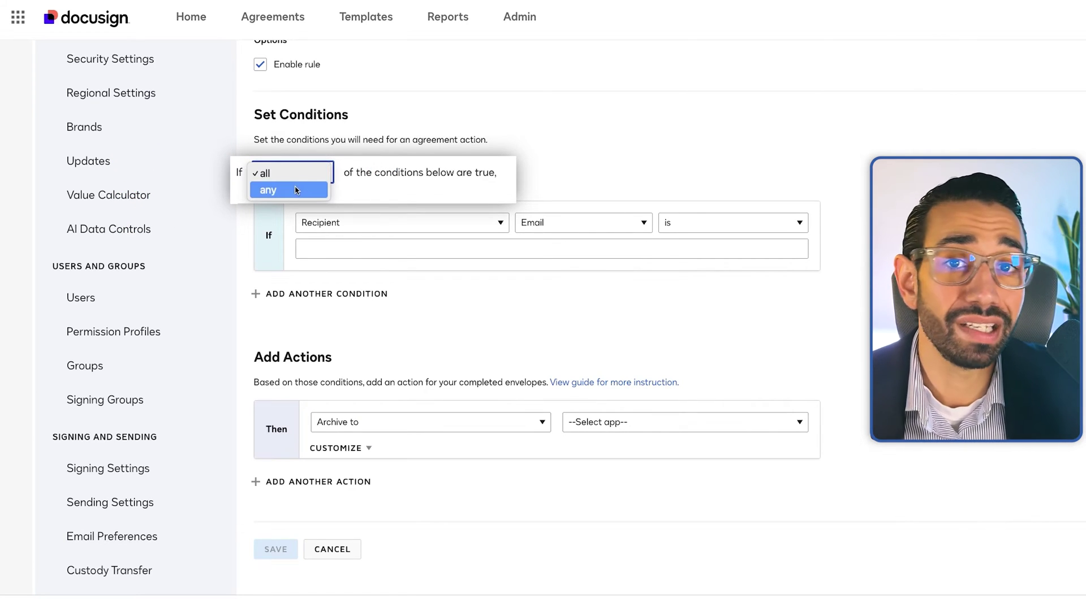
left_click(384, 173)
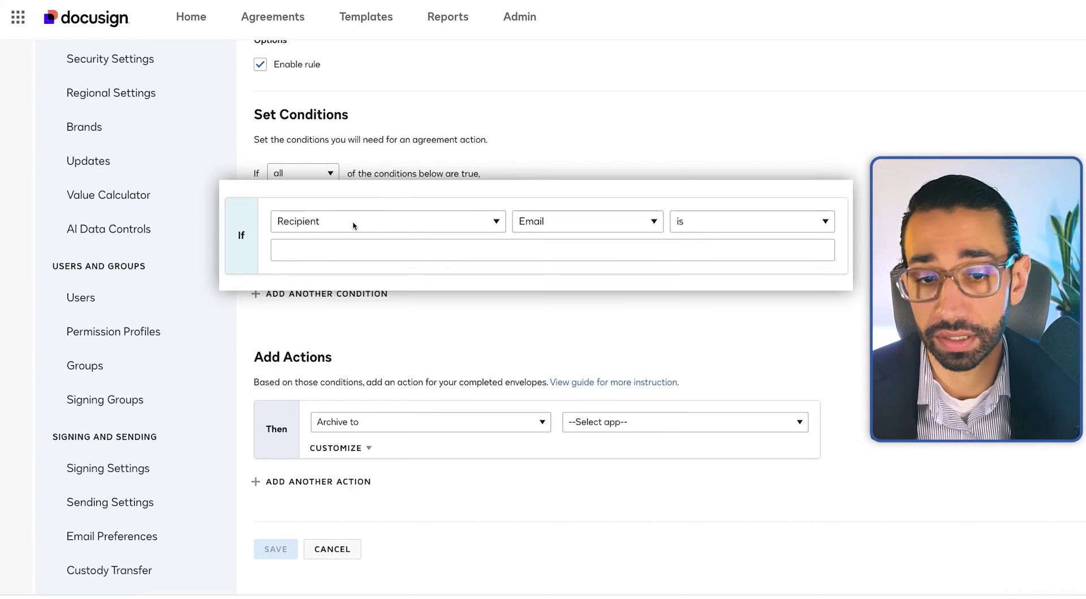
Set the condition to Template Name is 'Offer letter demo Oct 10 2024'
left_click(361, 223)
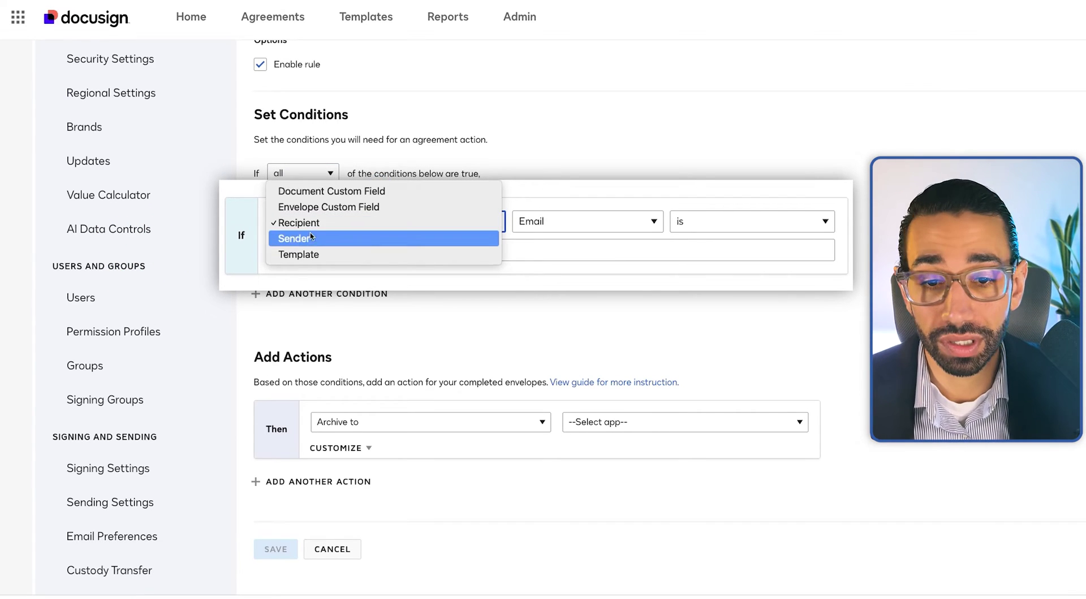
left_click(305, 254)
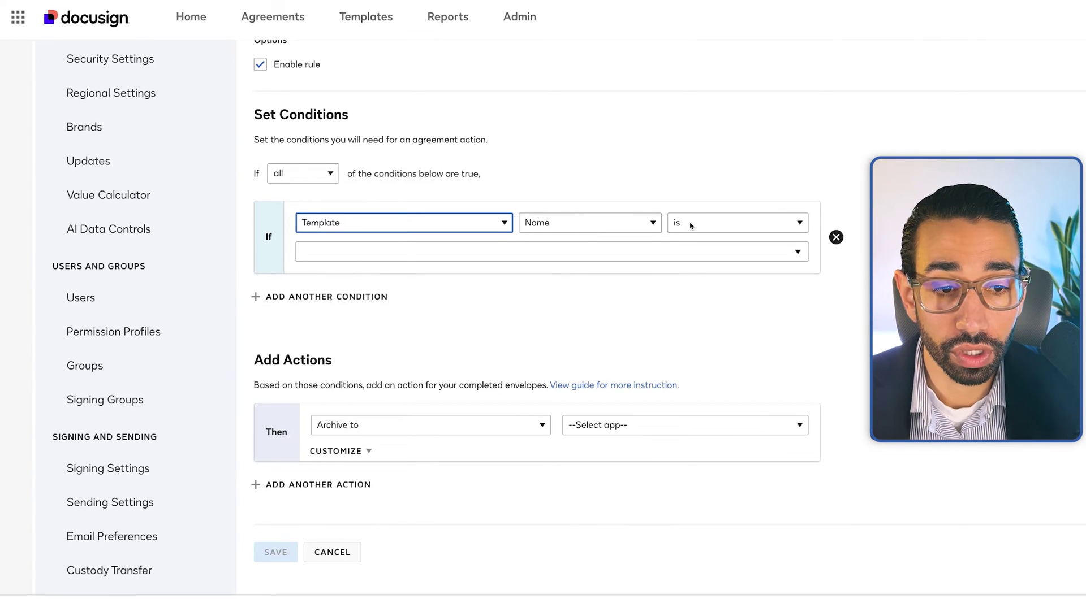
left_click(685, 248)
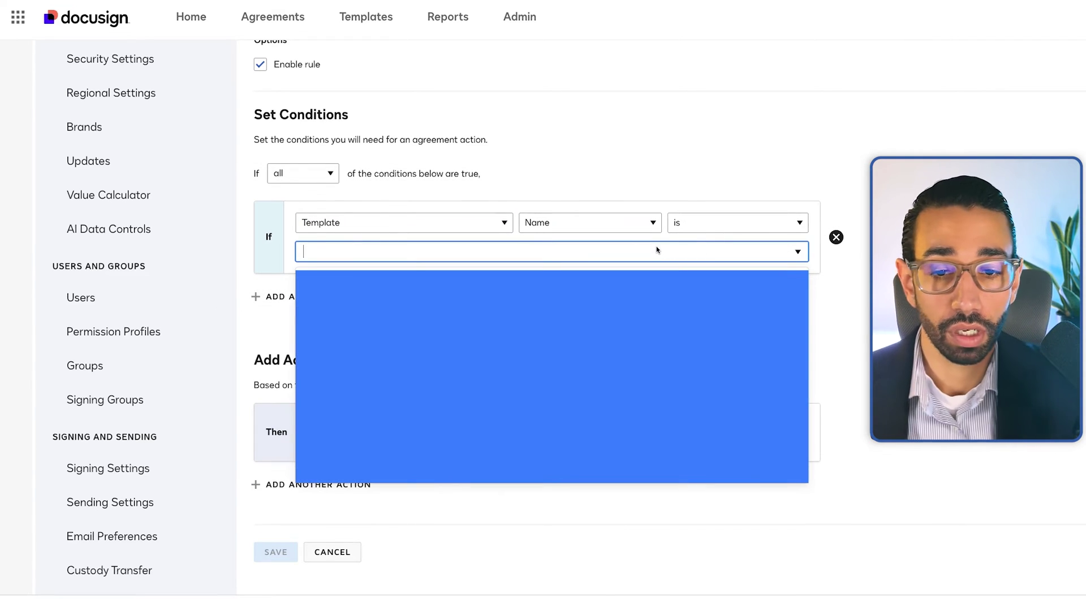
type("off")
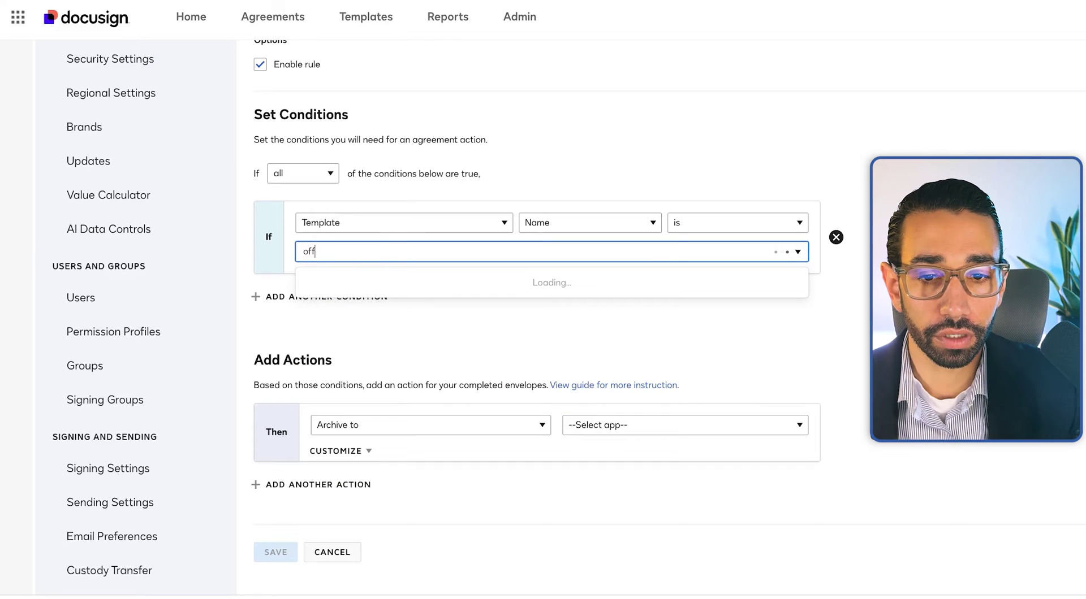
type("er letter")
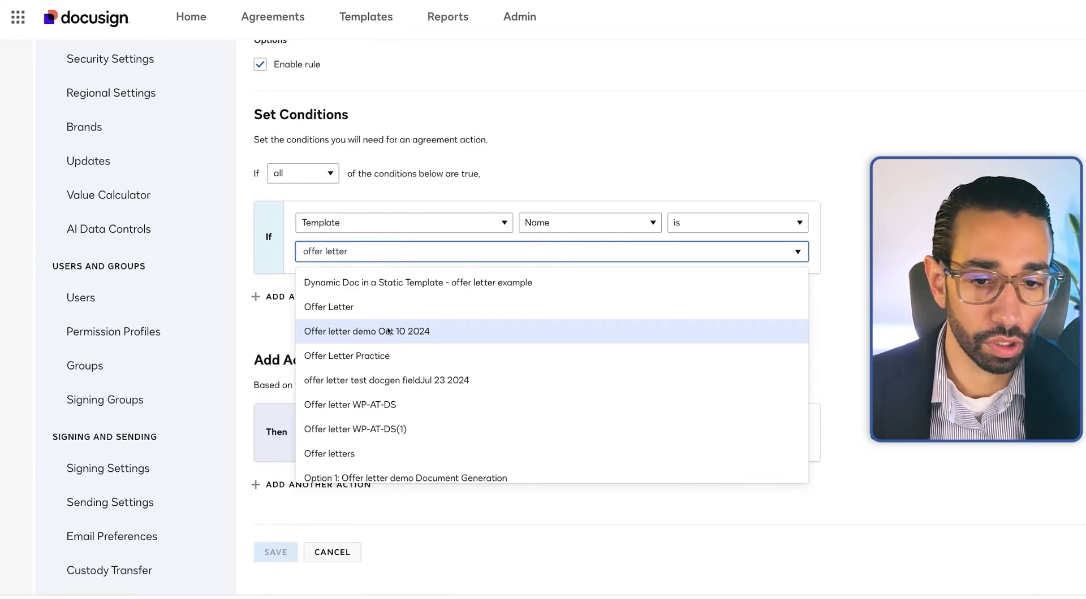
left_click(399, 334)
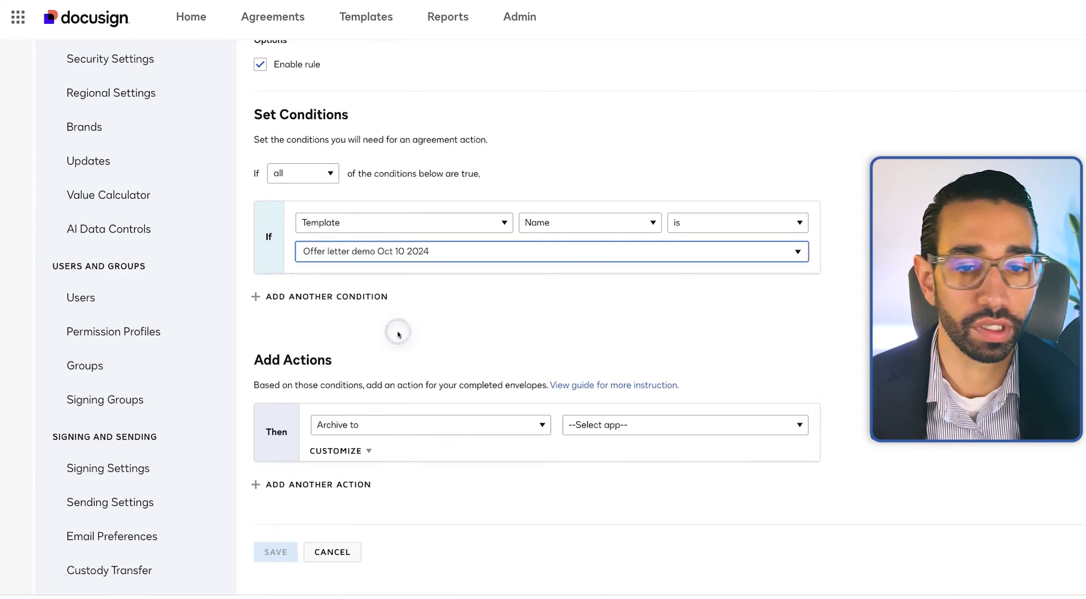
Add a second rule condition requiring the sender's Name to be a specific chosen user
left_click(306, 299)
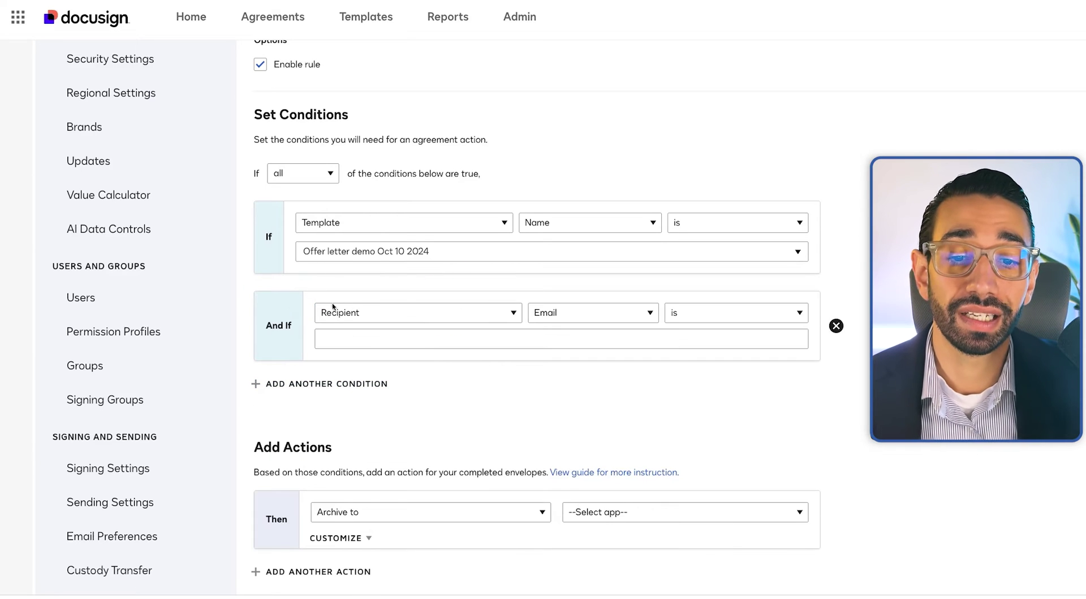
scroll(350, 308, "down", 1)
scroll(379, 303, "down", 1)
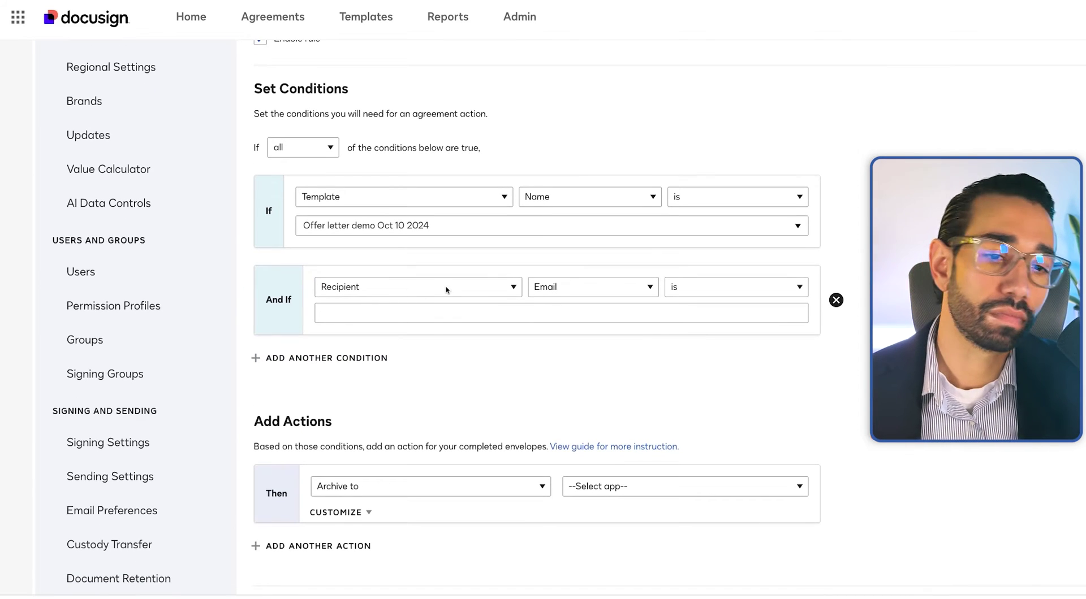
left_click(469, 287)
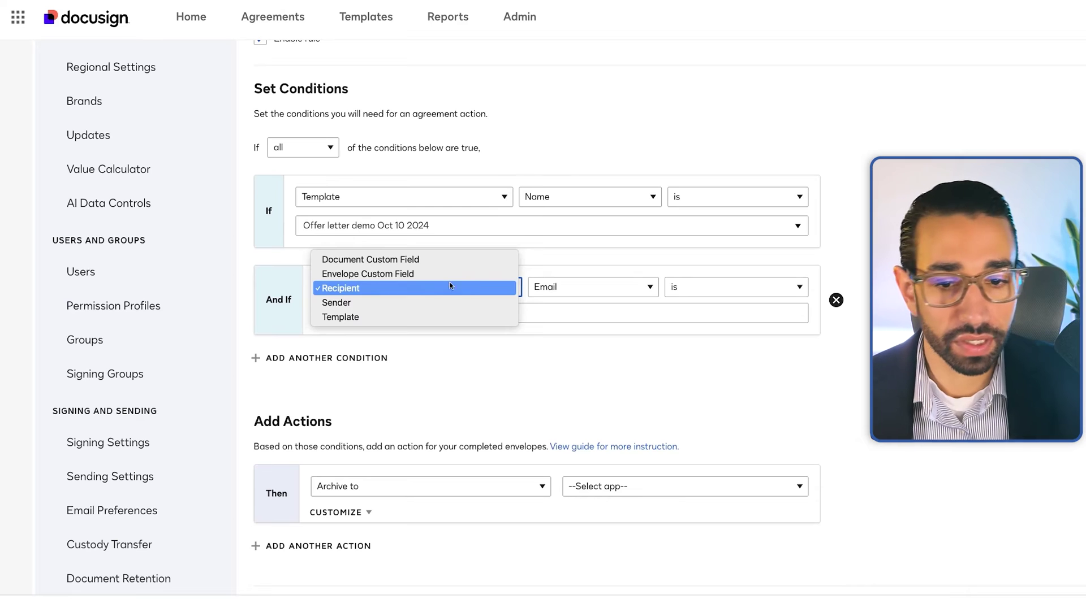
left_click(385, 303)
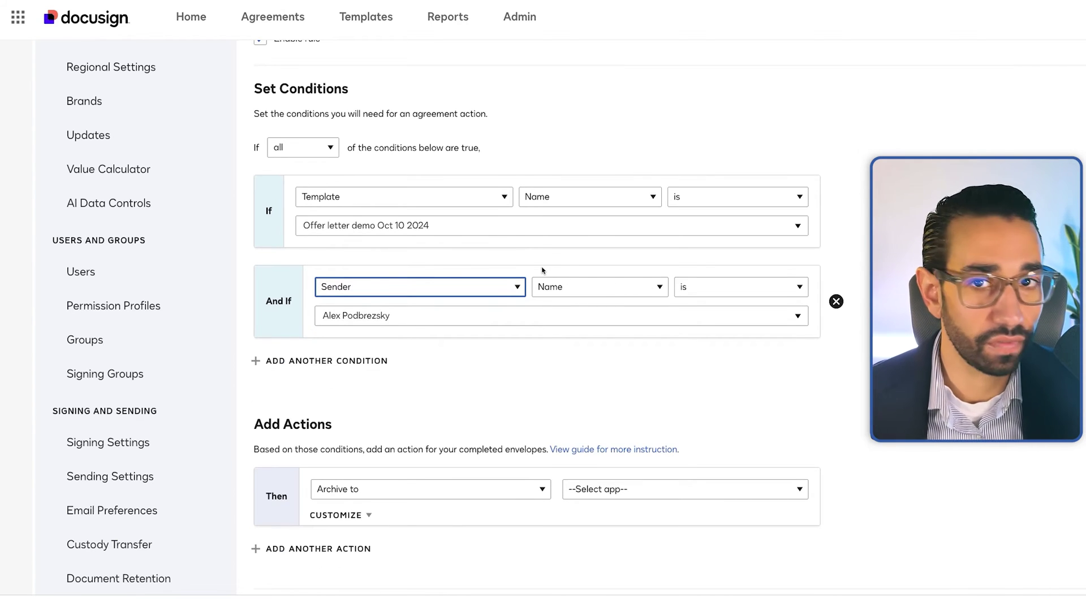
left_click(529, 313)
scroll(456, 478, "down", 3)
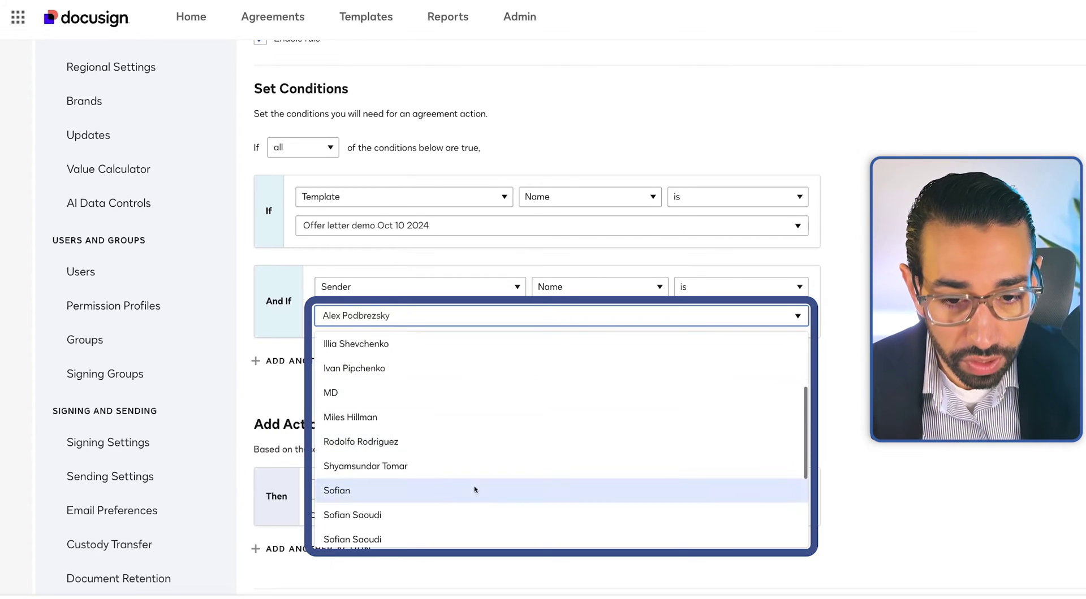
scroll(558, 414, "up", 2)
left_click(566, 344)
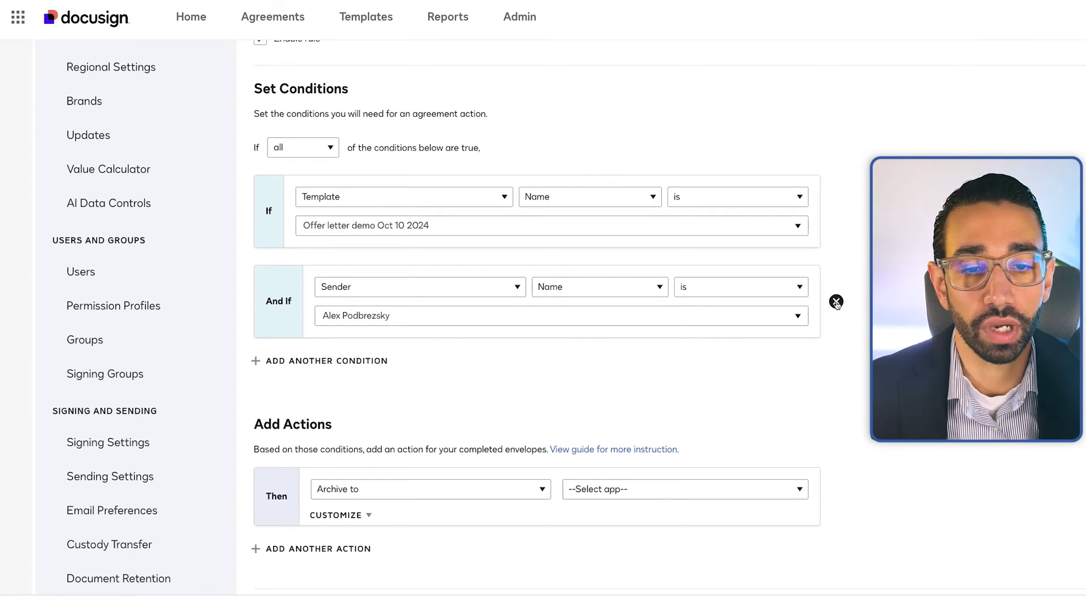
Remove the sender condition and keep 'Archive to' as the rule's action
left_click(836, 302)
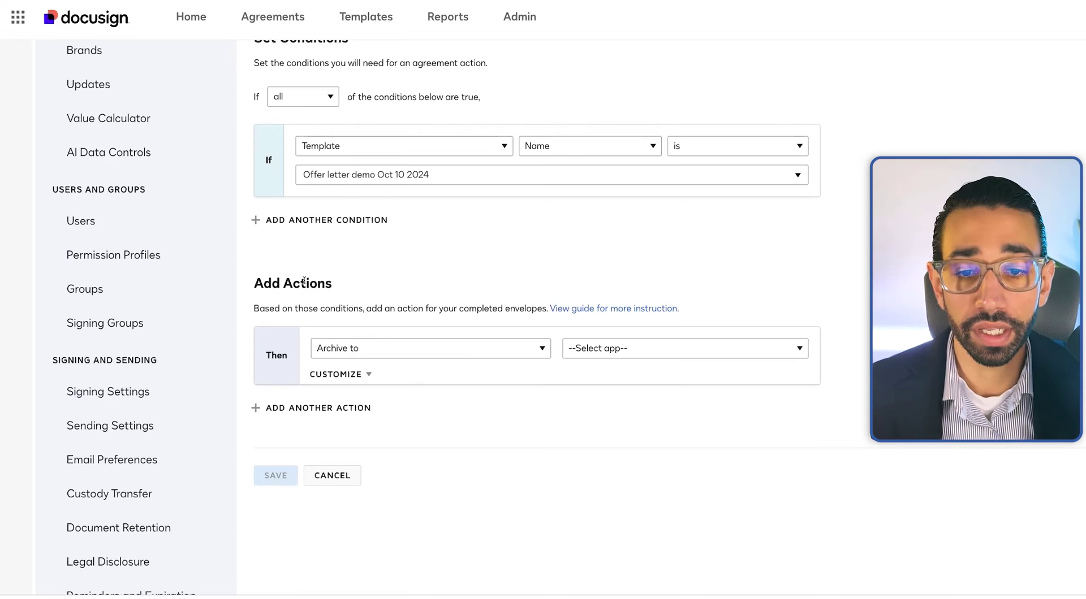
left_click(360, 349)
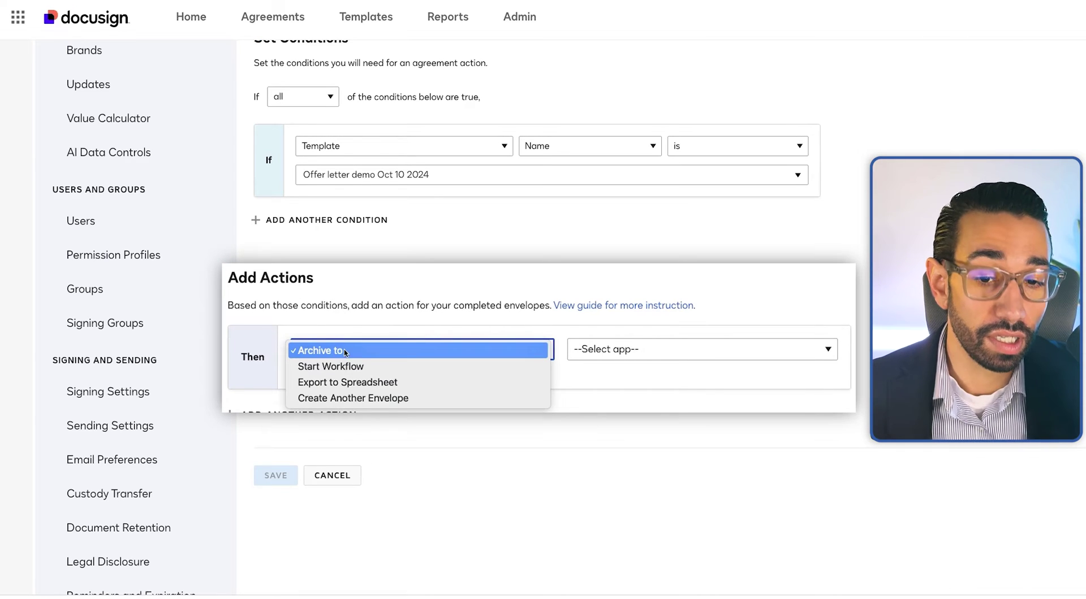
left_click(334, 352)
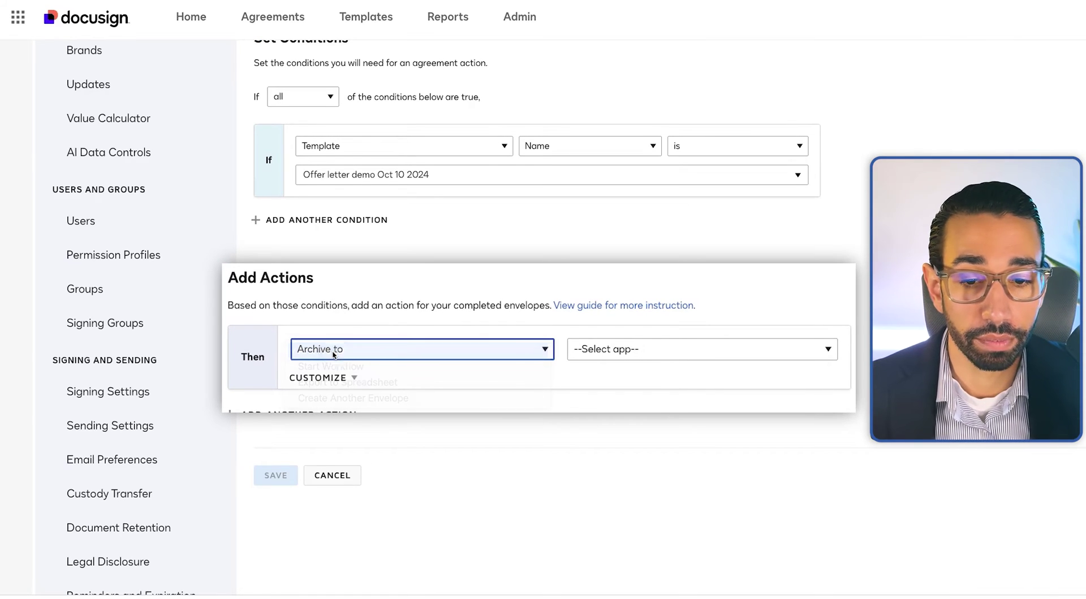
Archive into the '[ Shared ] HR' drive of the connected Google Drive
left_click(598, 354)
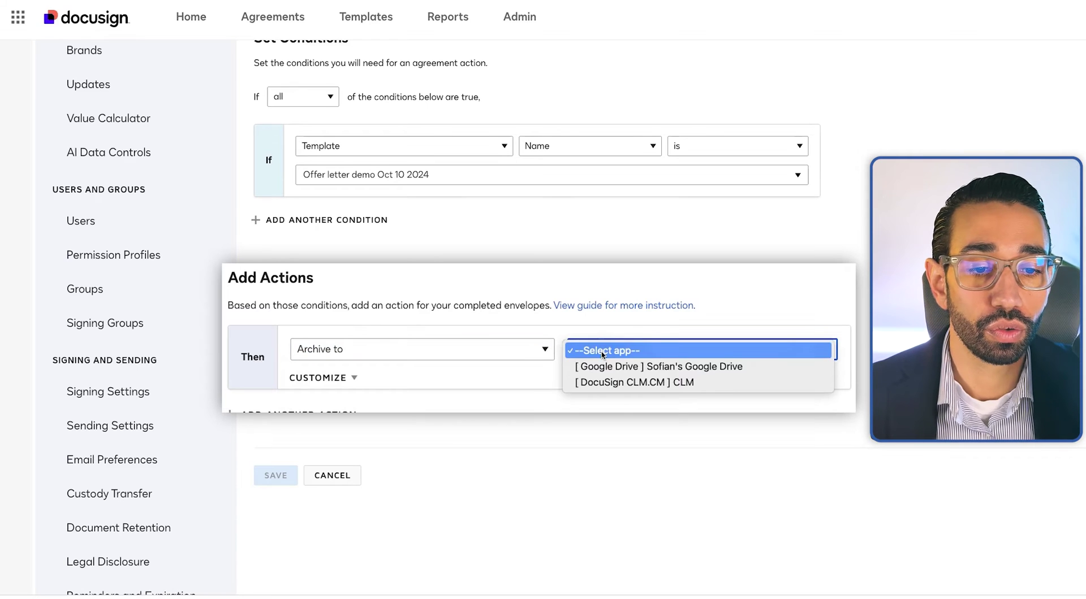
left_click(665, 368)
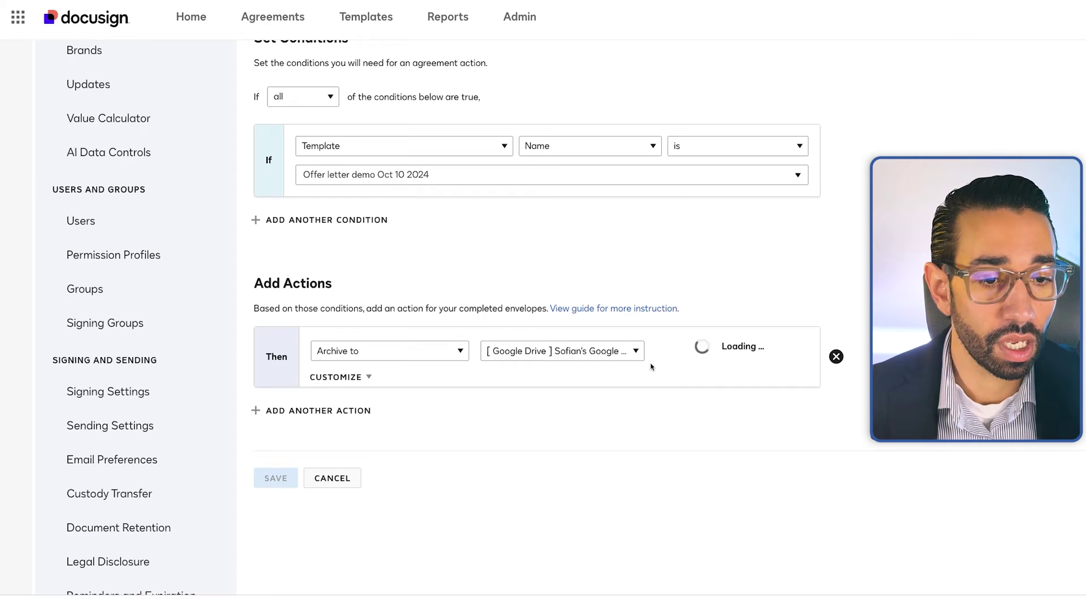
left_click(725, 353)
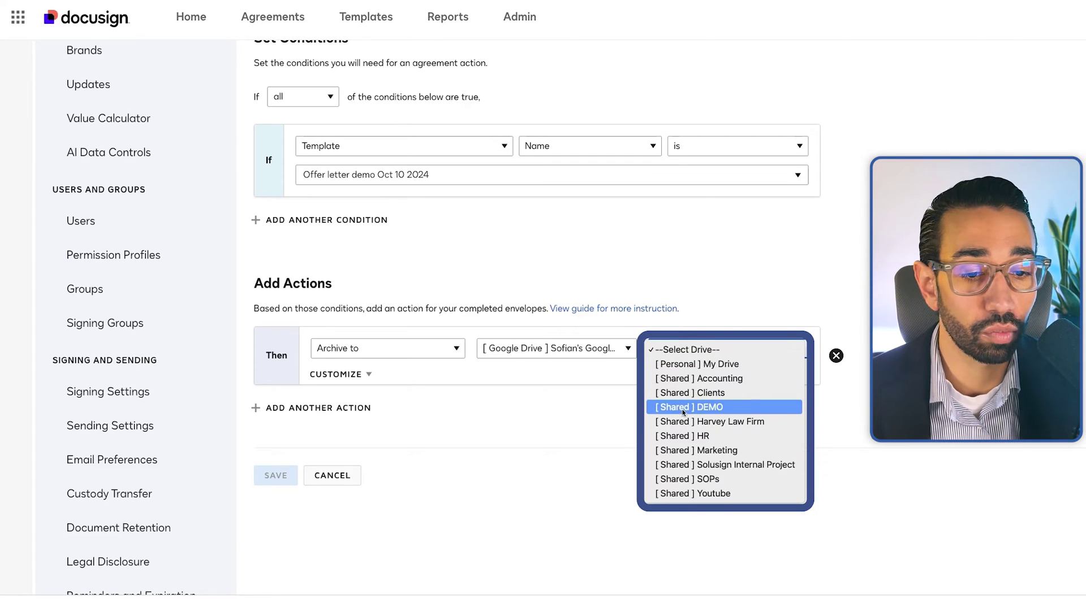
left_click(692, 436)
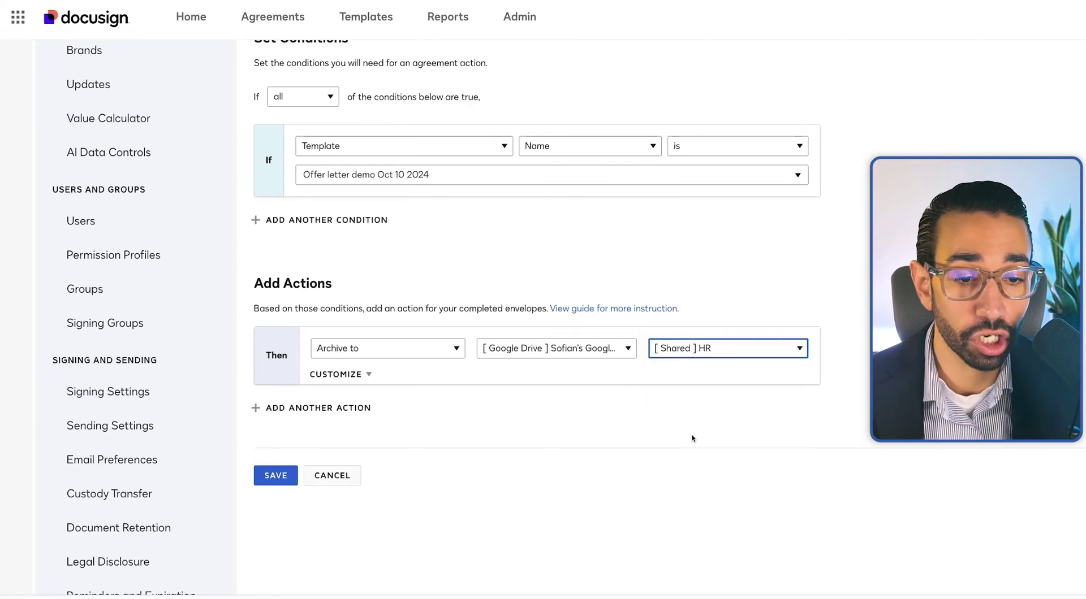
left_click(349, 375)
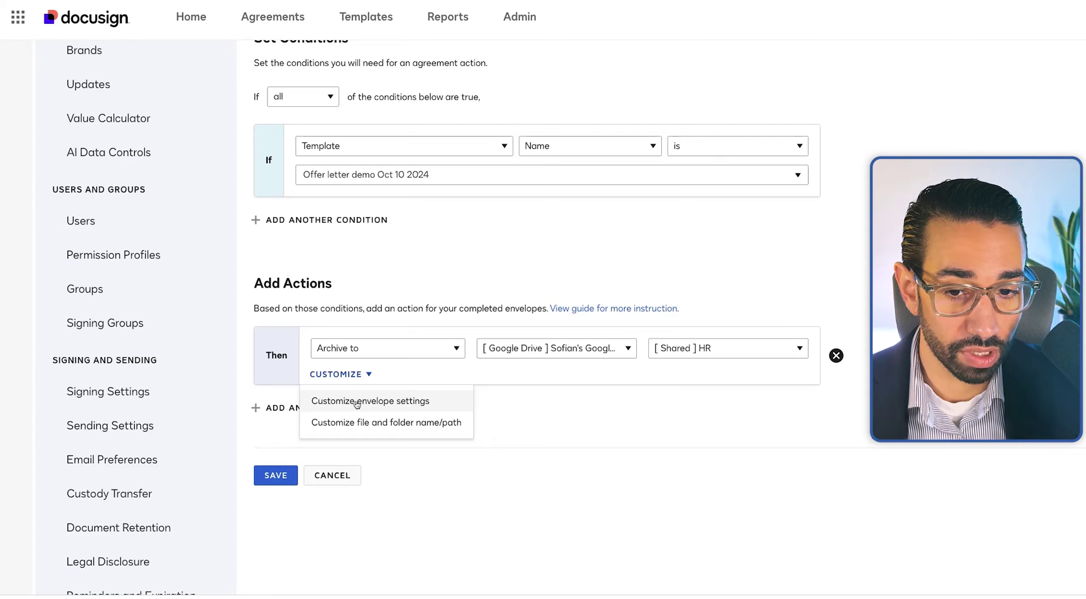
Tick Include Certificate of Completion in the archive action's envelope settings
left_click(357, 401)
scroll(532, 416, "down", 1)
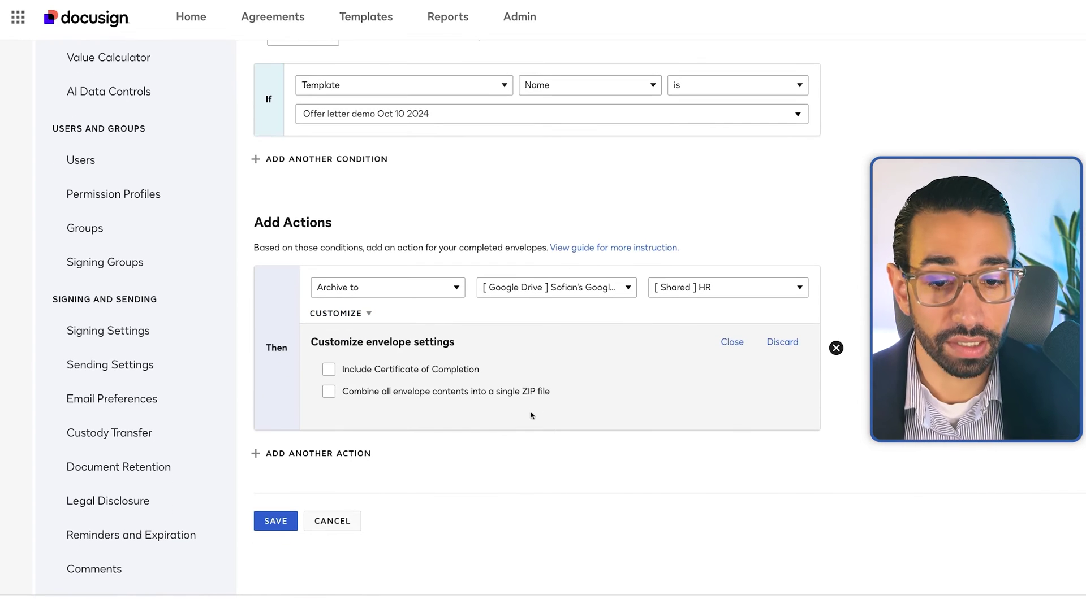
left_click(328, 370)
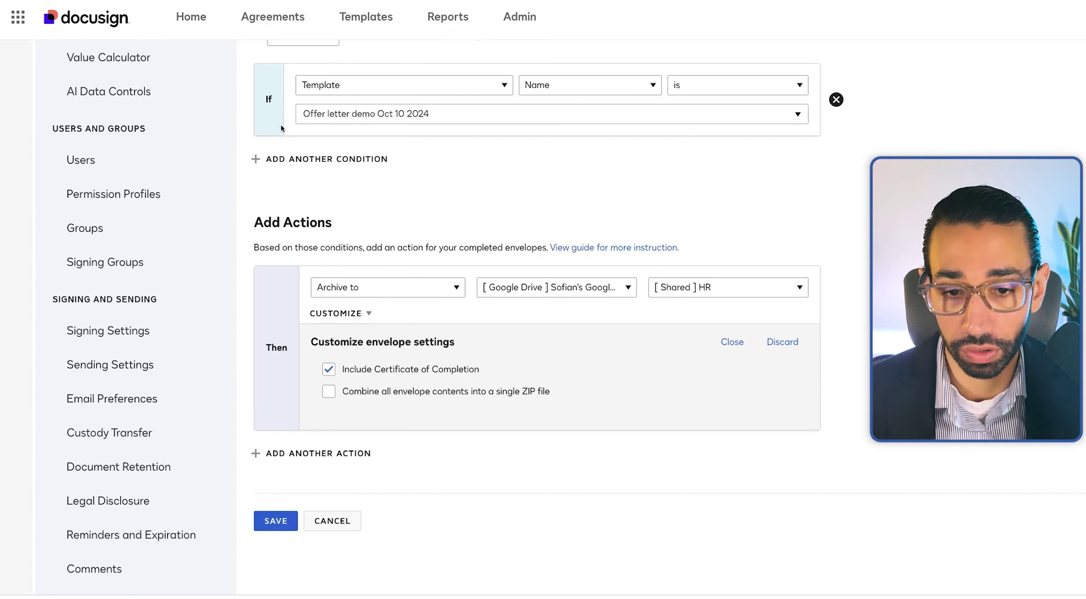
scroll(359, 314, "down", 1)
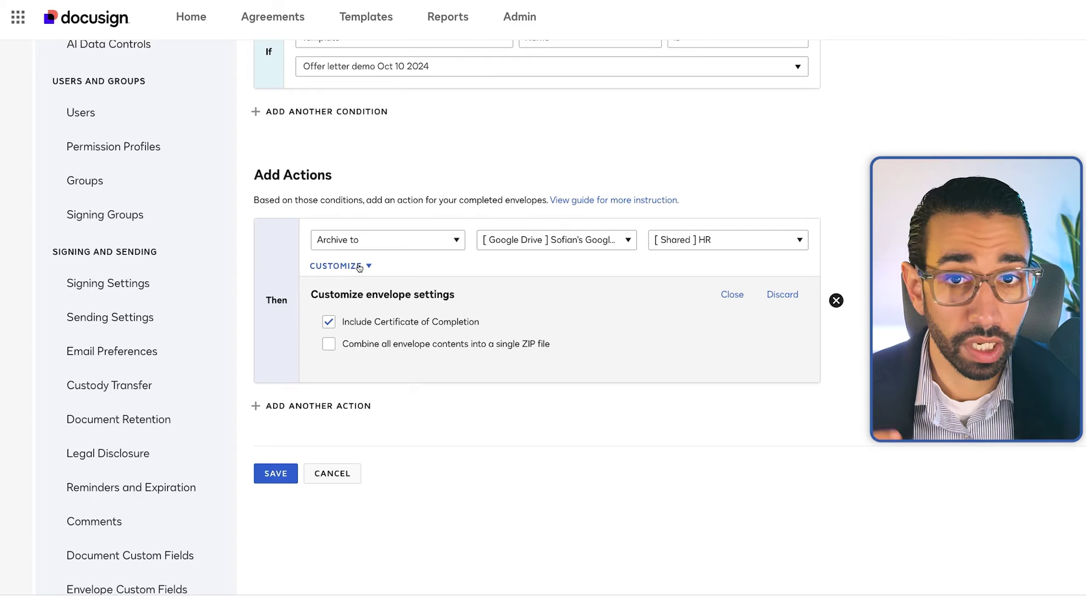
left_click(359, 267)
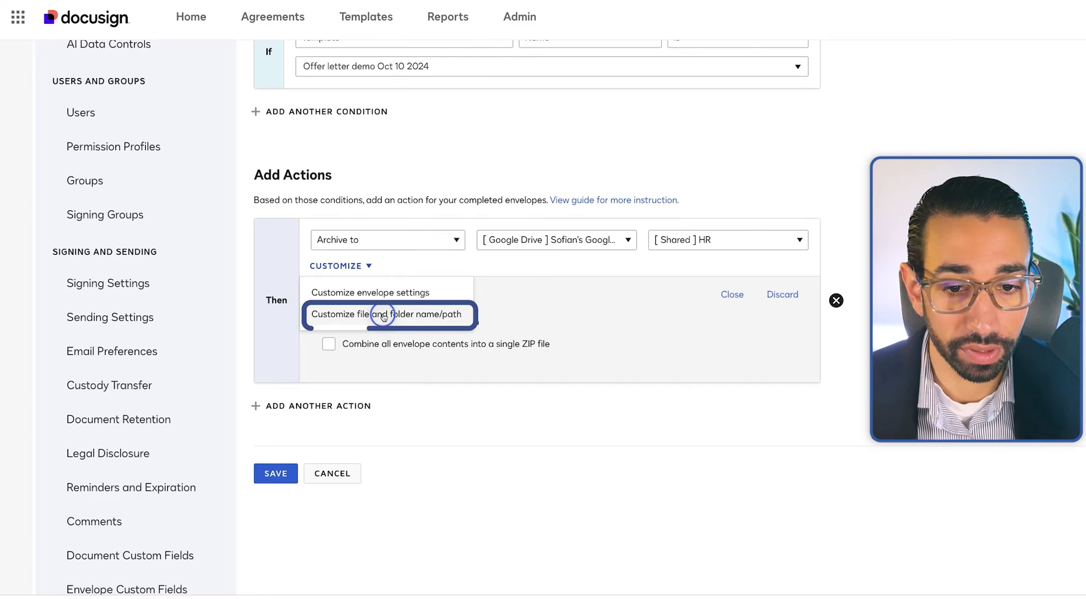
left_click(383, 315)
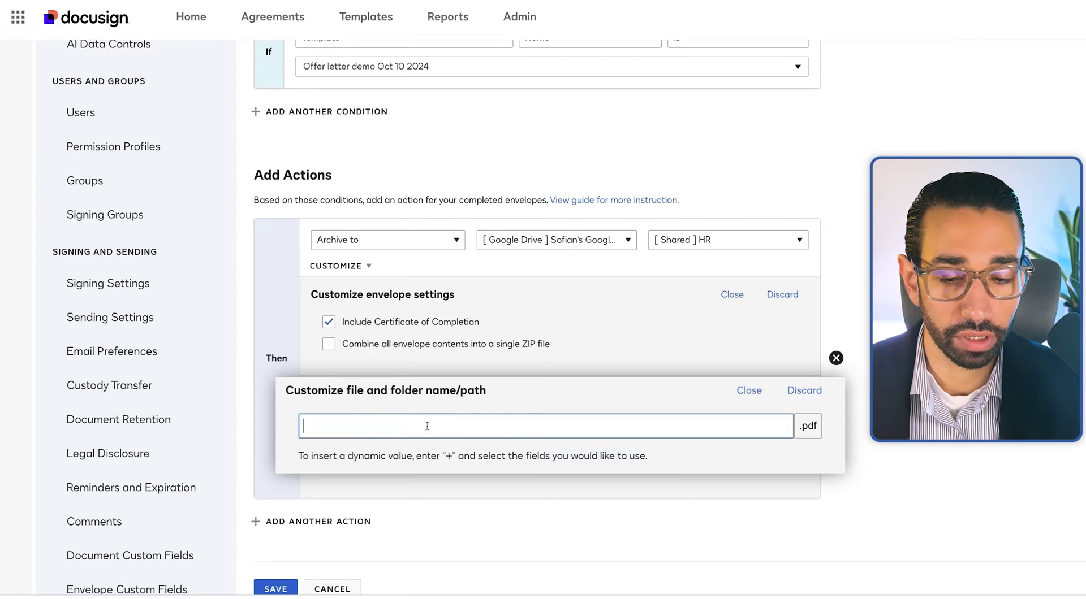
Name archived files 'Offer letter -' followed by the envelope Subject field
type("Offer")
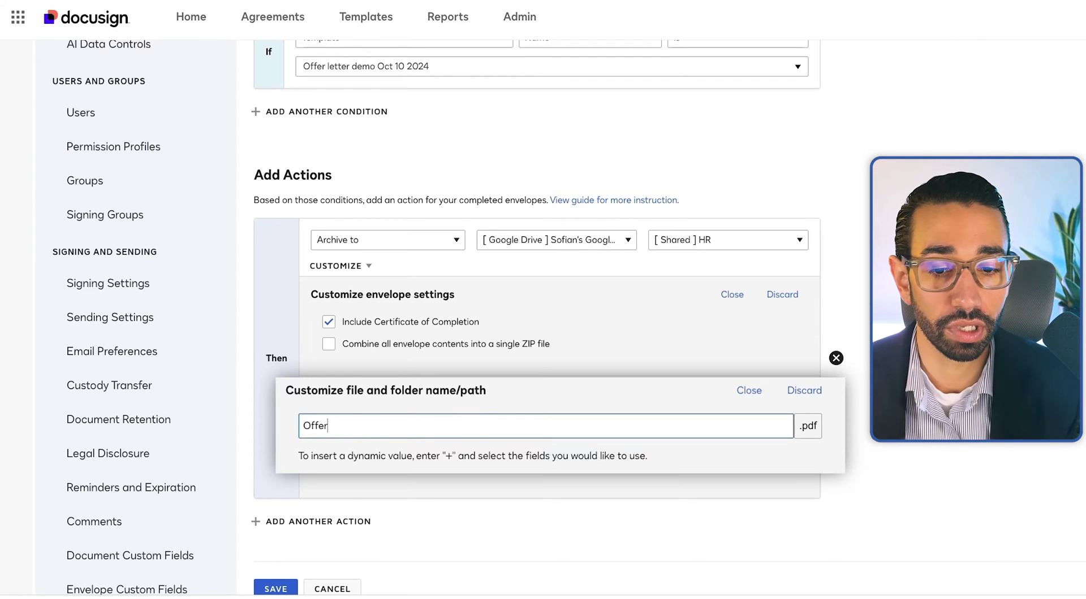
type(" letter")
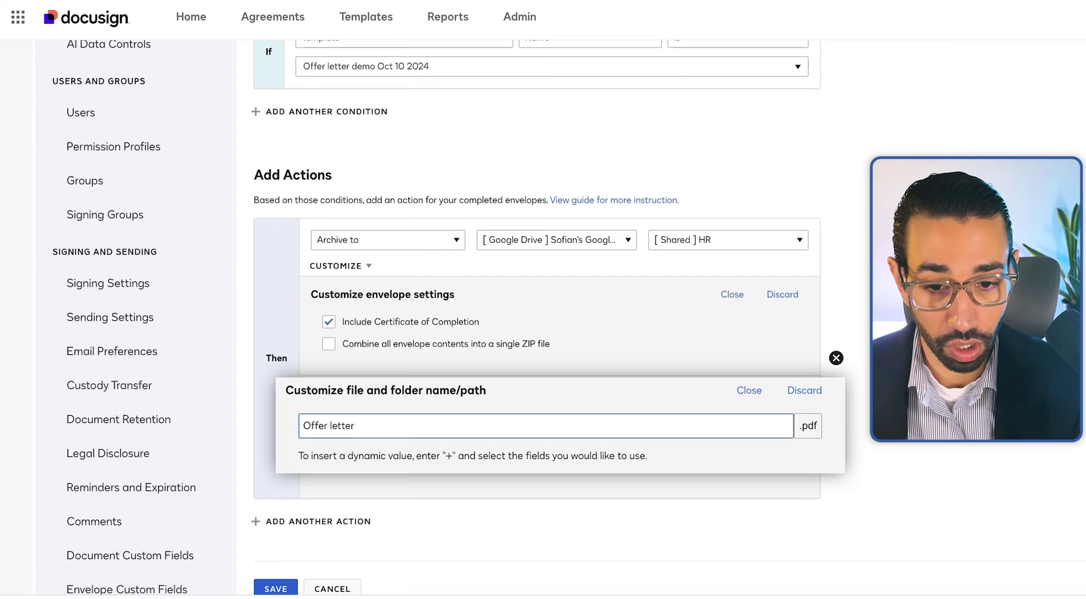
type("=")
key("BackSpace")
type("+")
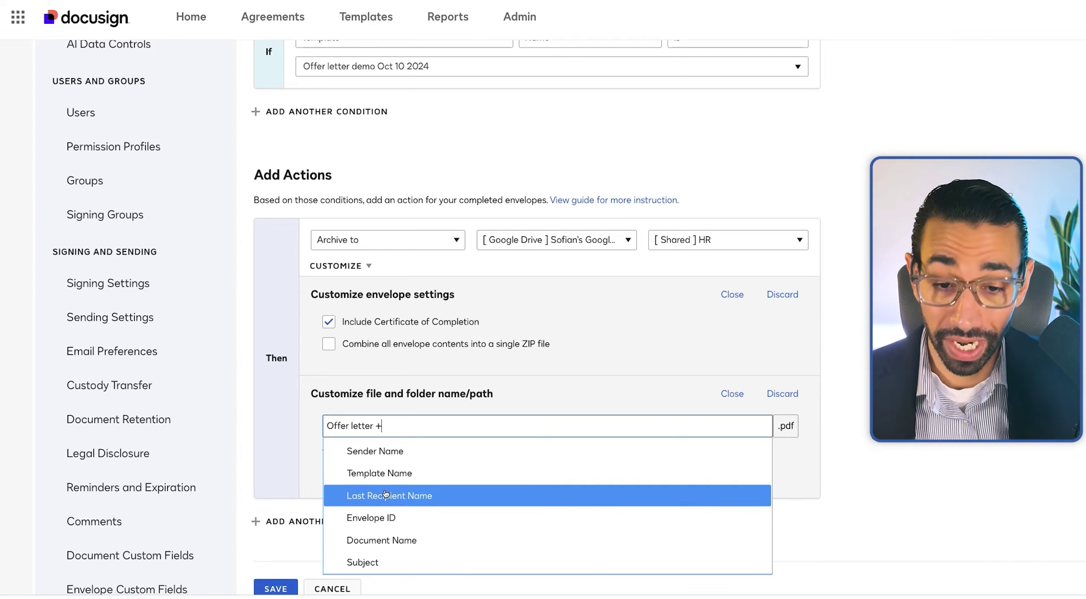
left_click(375, 562)
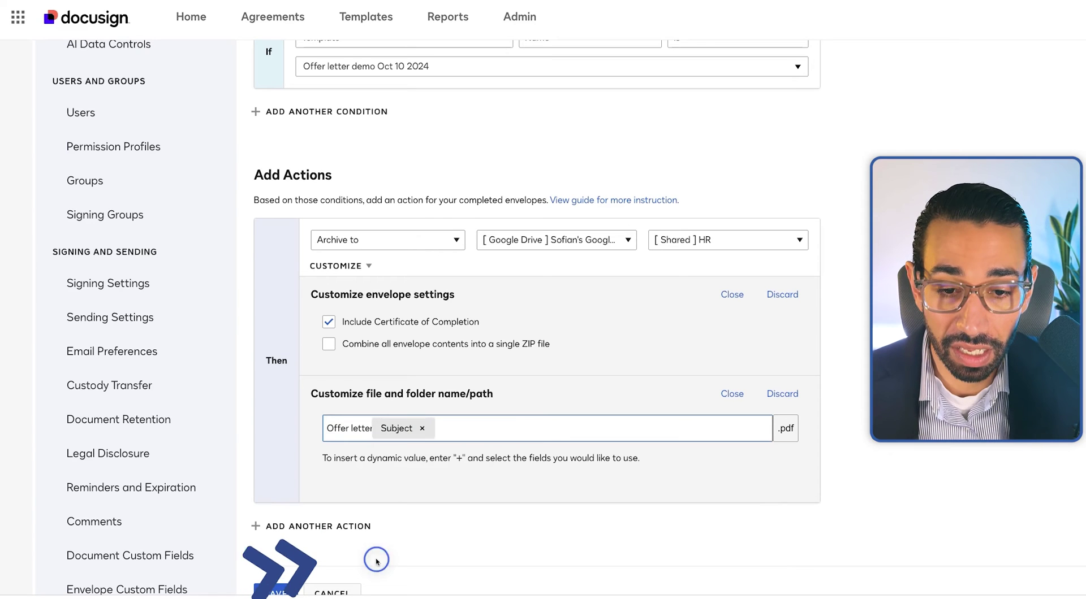
left_click(375, 428)
type("-")
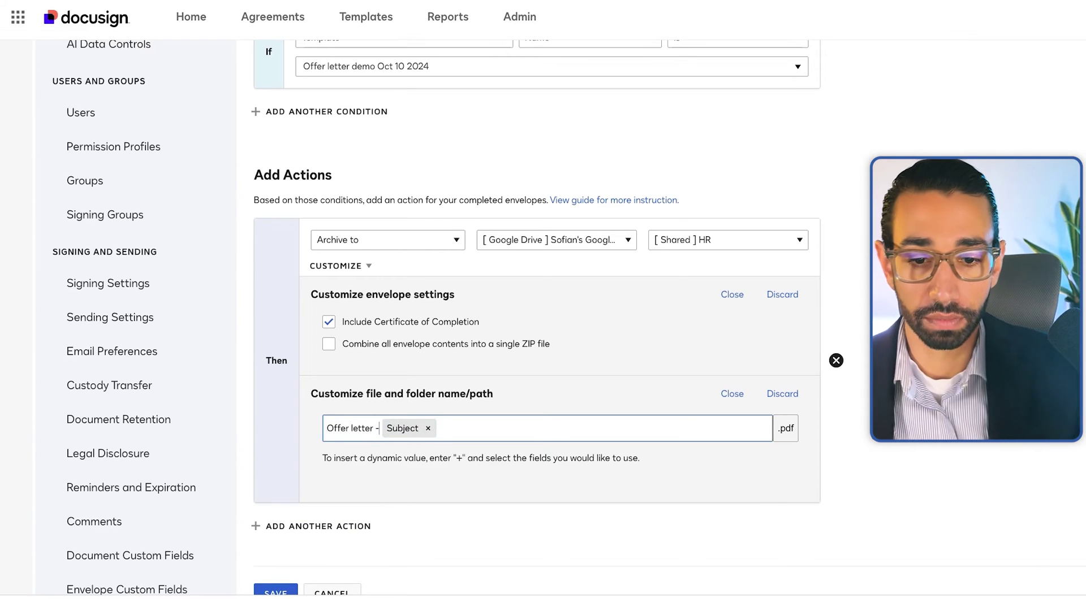
Load the make.com website in a new browser tab
left_click(454, 429)
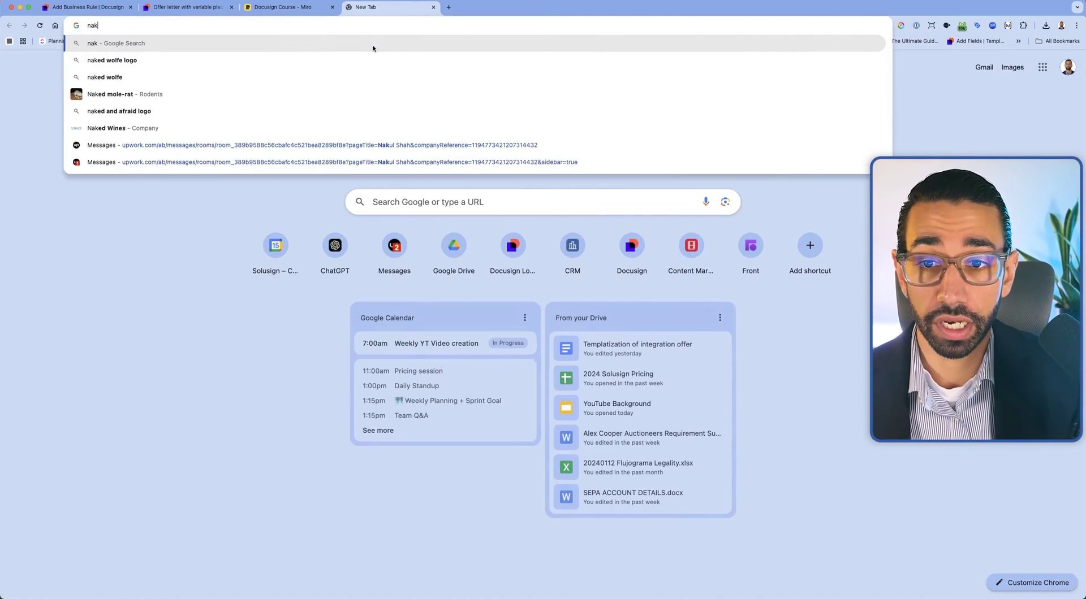
type("make.com/en")
key("Return")
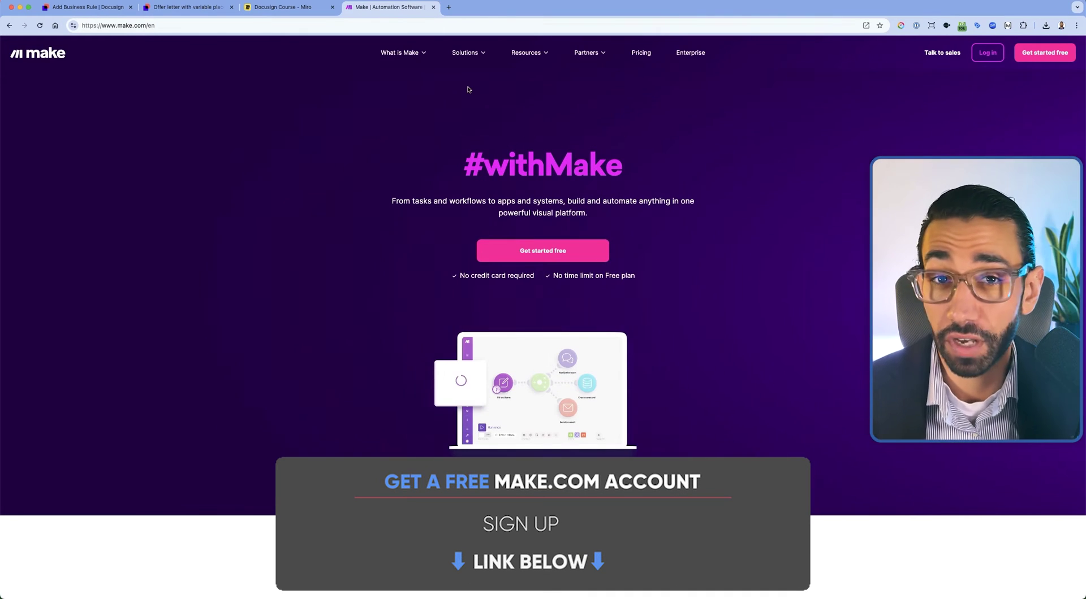
Return to the DocuSign rule editor and finish editing the archive file name
left_click(92, 8)
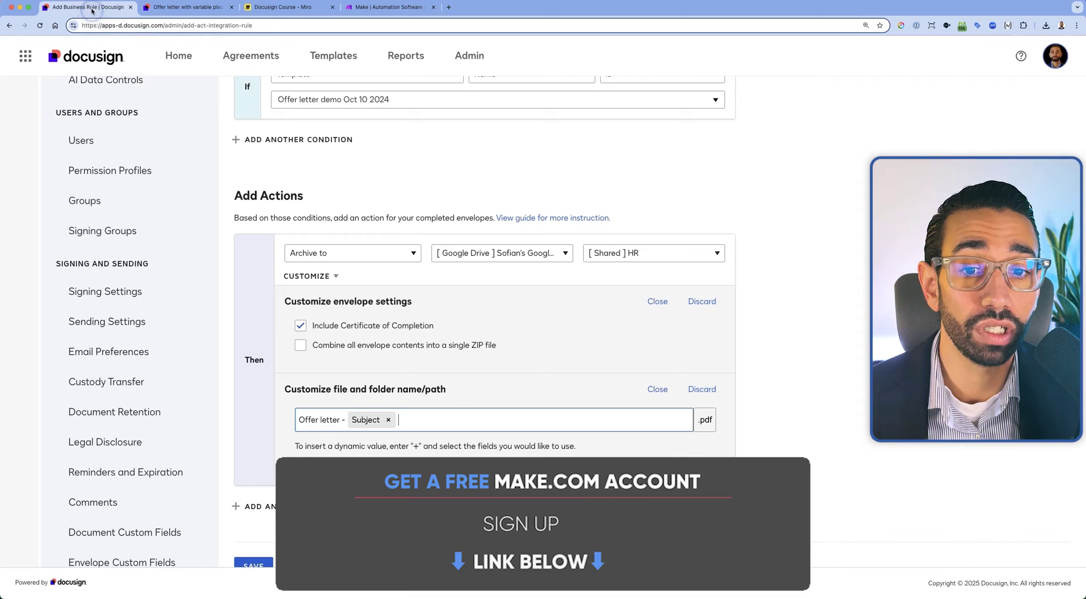
left_click(461, 425)
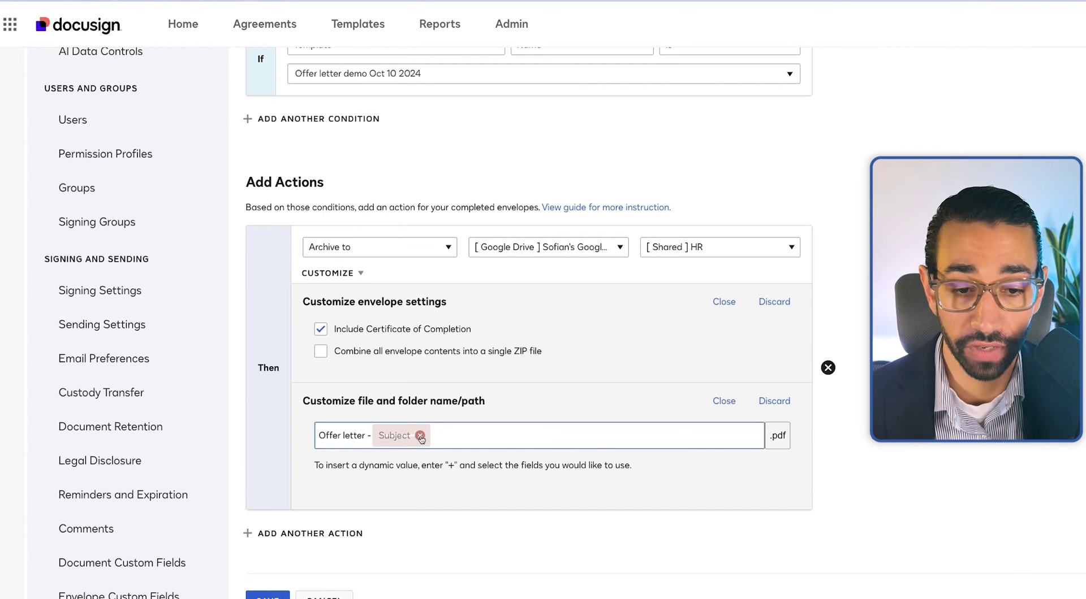
left_click(739, 503)
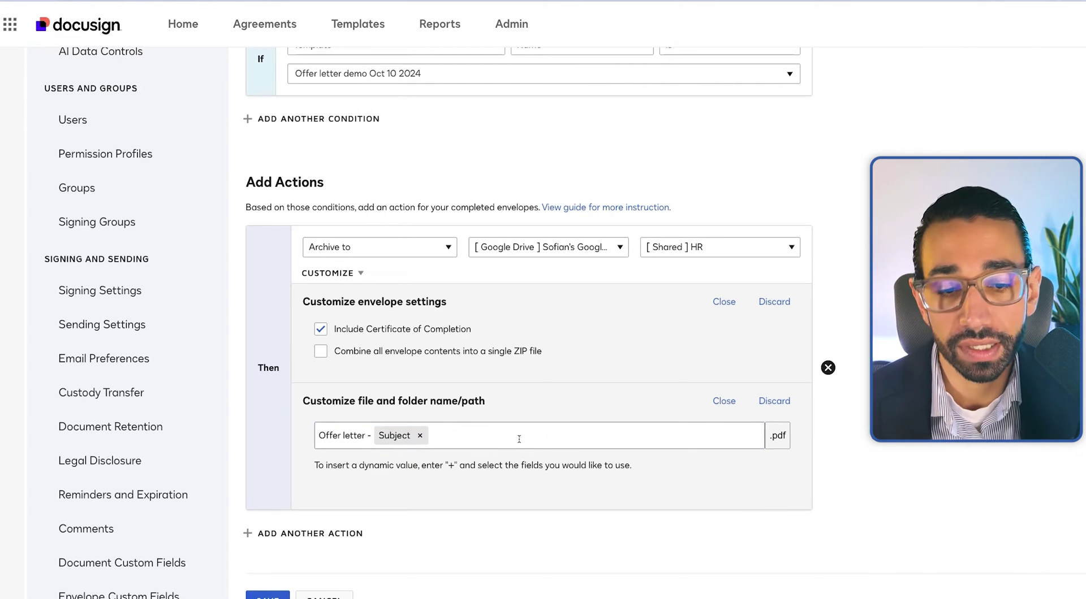
scroll(519, 440, "down", 2)
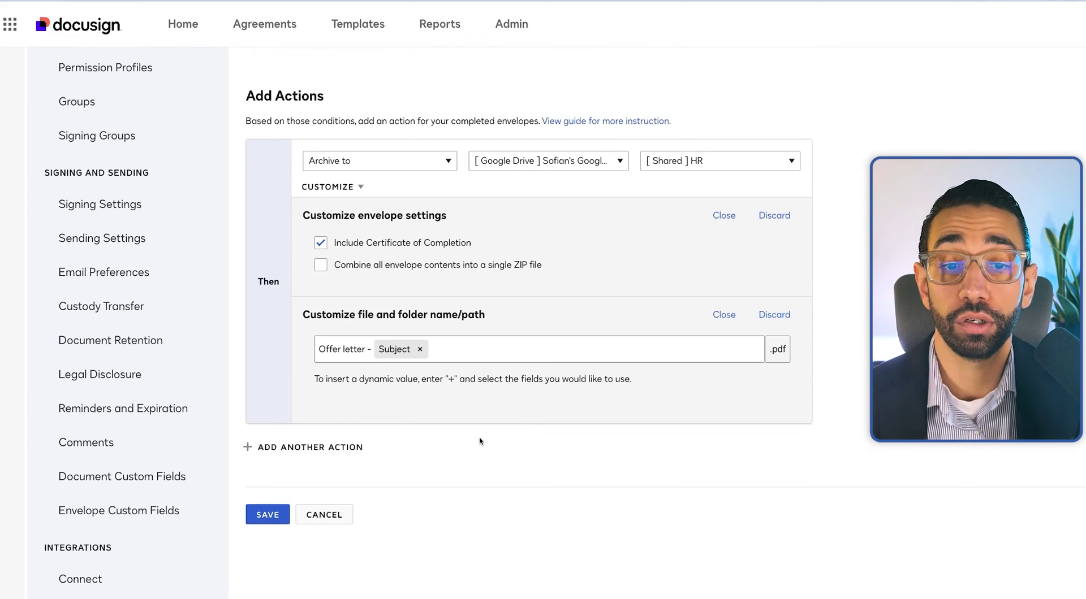
Discard an added second action and save the rule with its single archive action
left_click(290, 448)
scroll(424, 441, "down", 1)
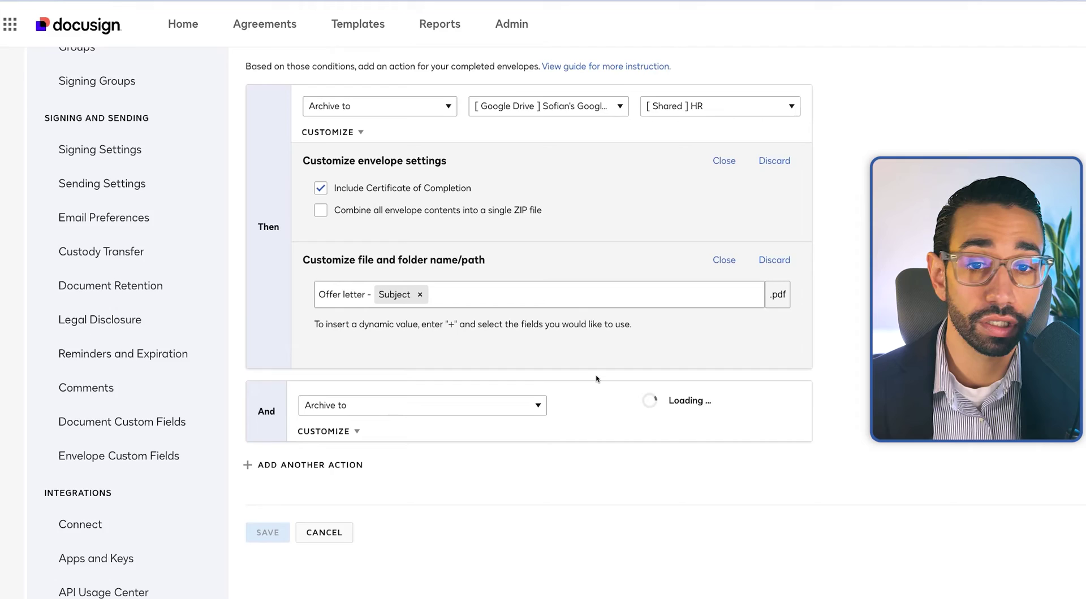
scroll(560, 382, "up", 1)
left_click(339, 473)
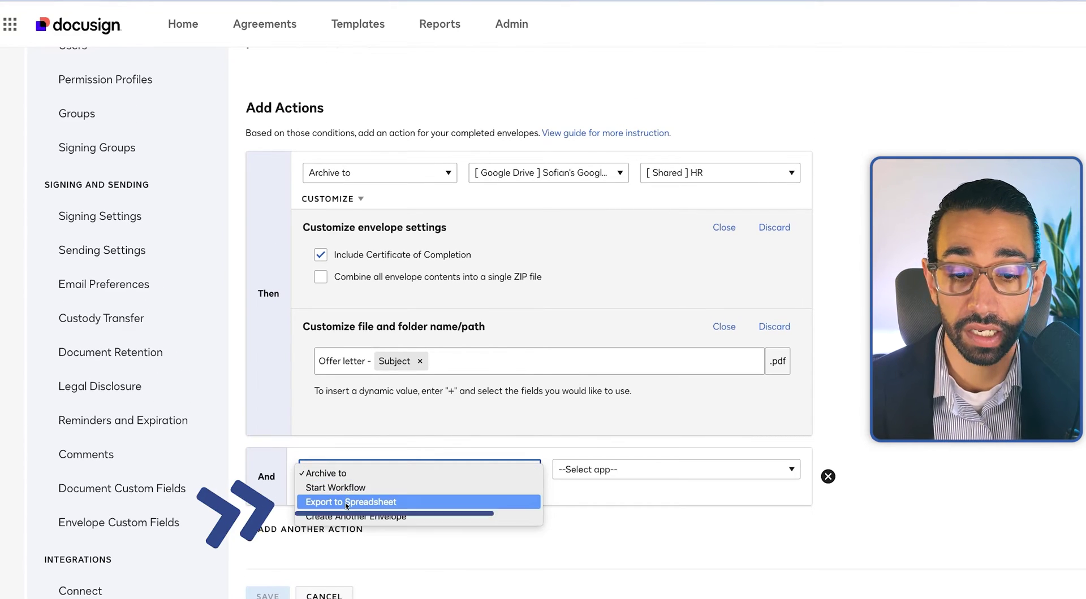
left_click(696, 528)
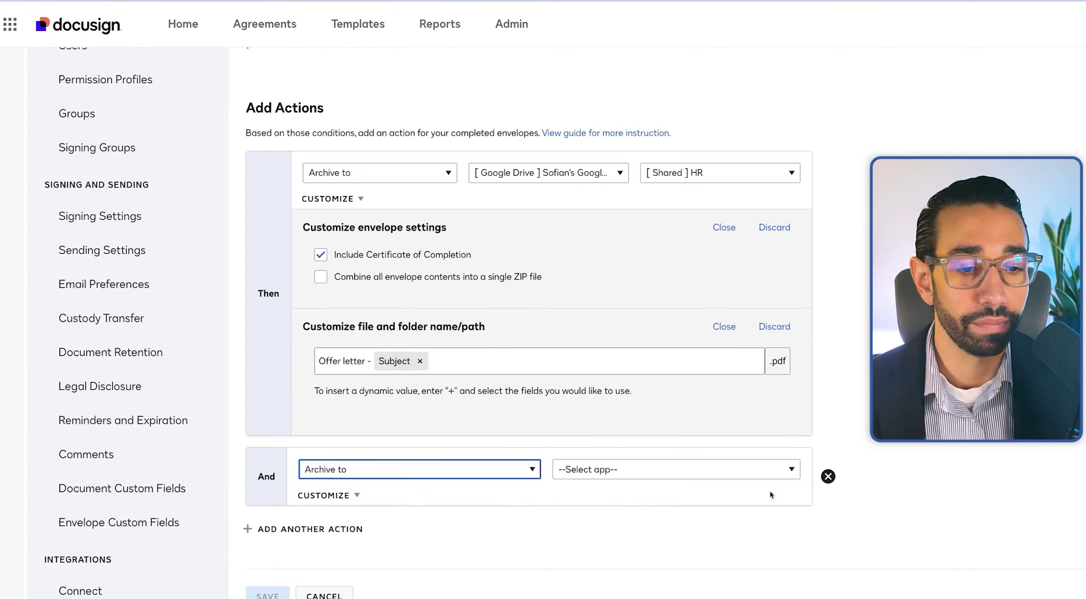
left_click(828, 477)
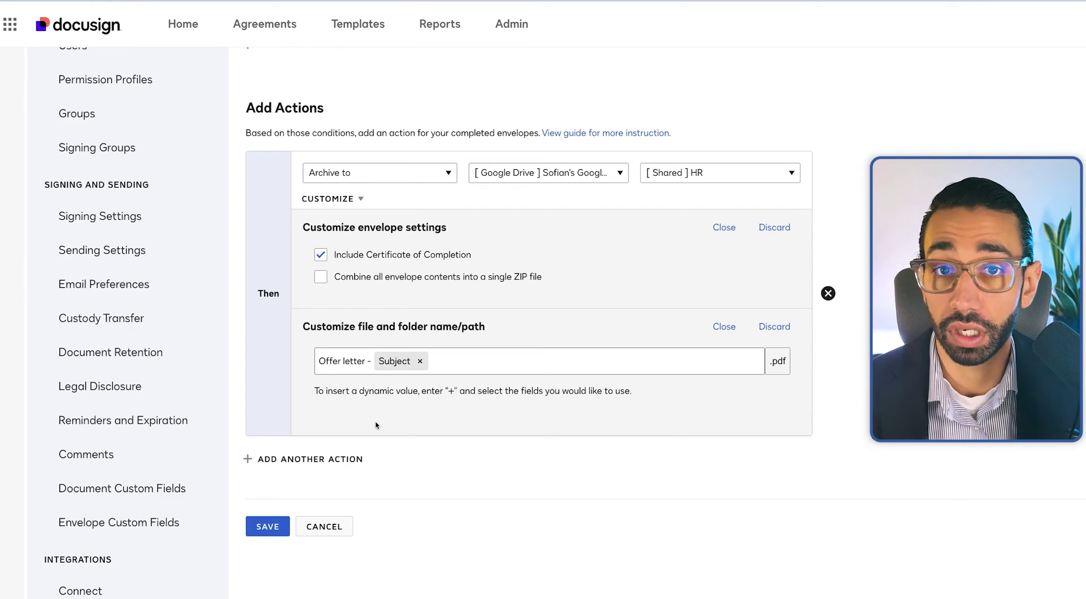
left_click(267, 529)
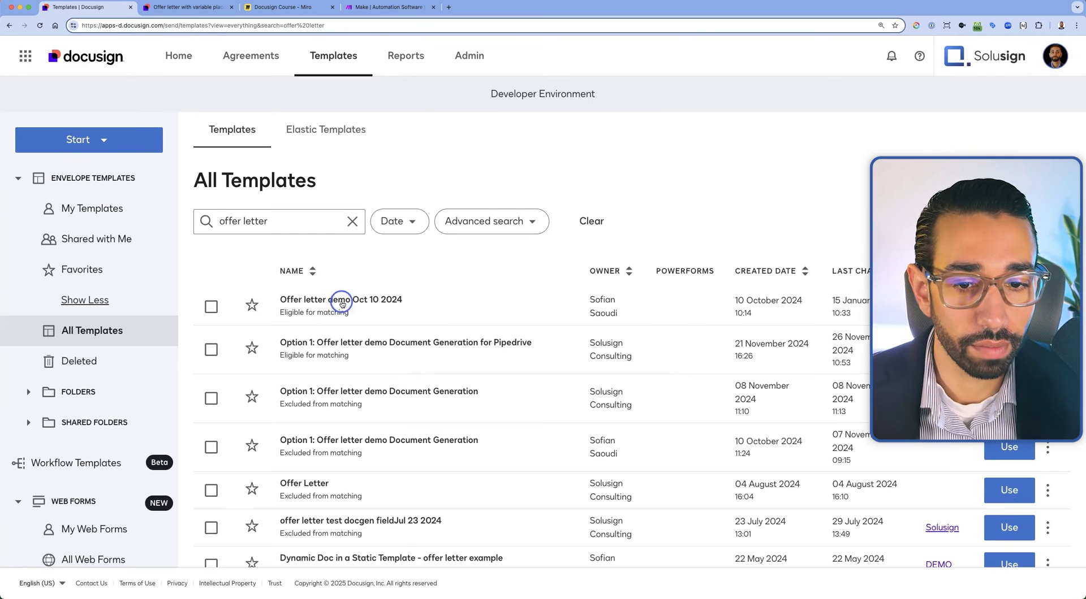
Open the Offer letter demo Oct 10 2024 template and replace its email subject text
left_click(342, 303)
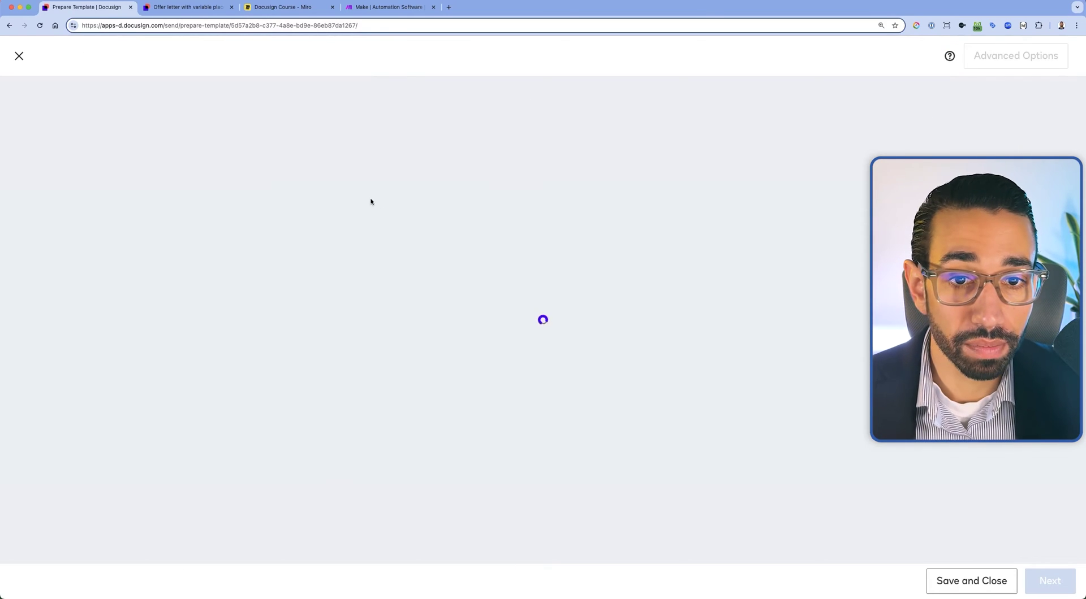
scroll(385, 311, "down", 8)
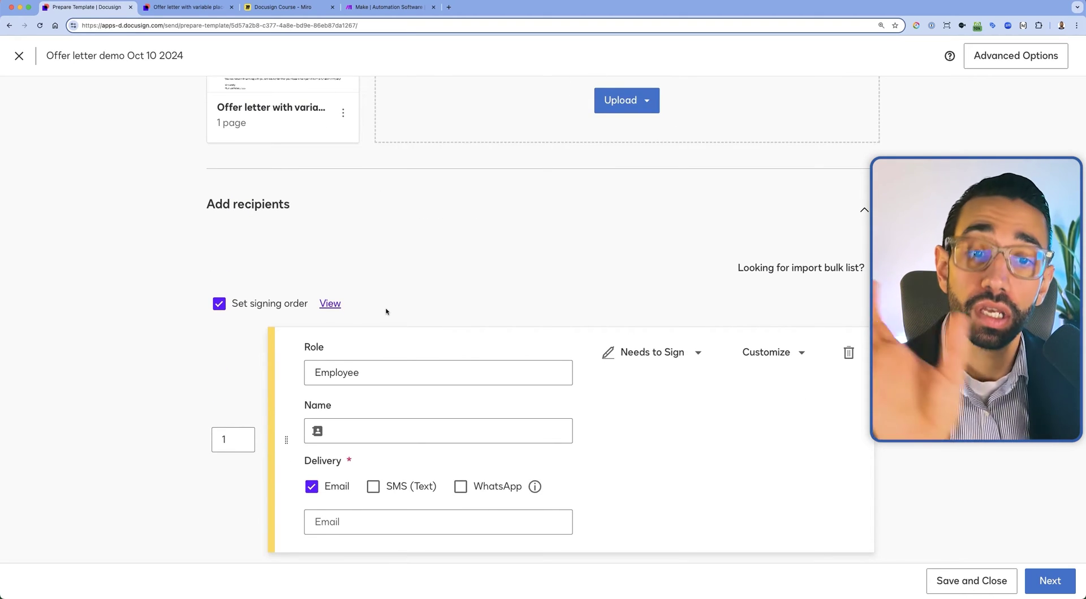
scroll(468, 354, "down", 10)
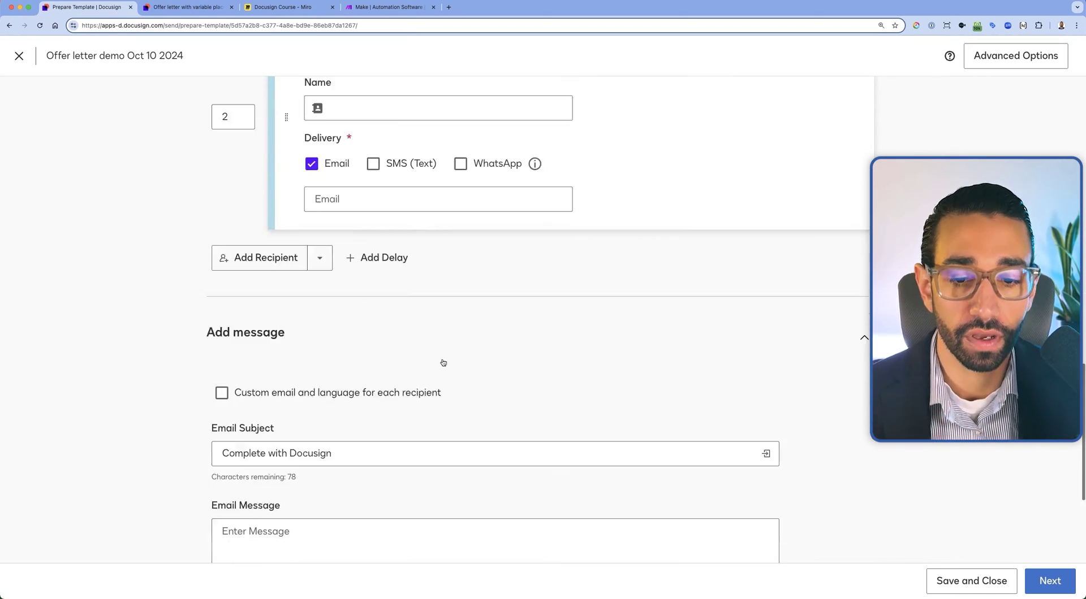
scroll(443, 363, "down", 2)
left_click(362, 390)
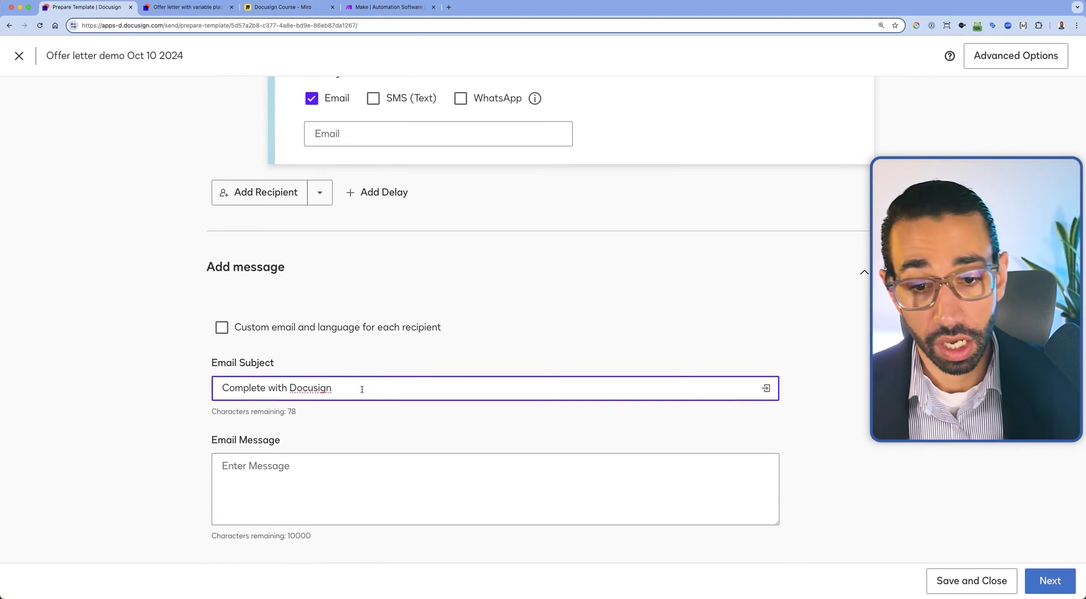
left_click_drag(362, 390, 215, 389)
type("Offer Letter -")
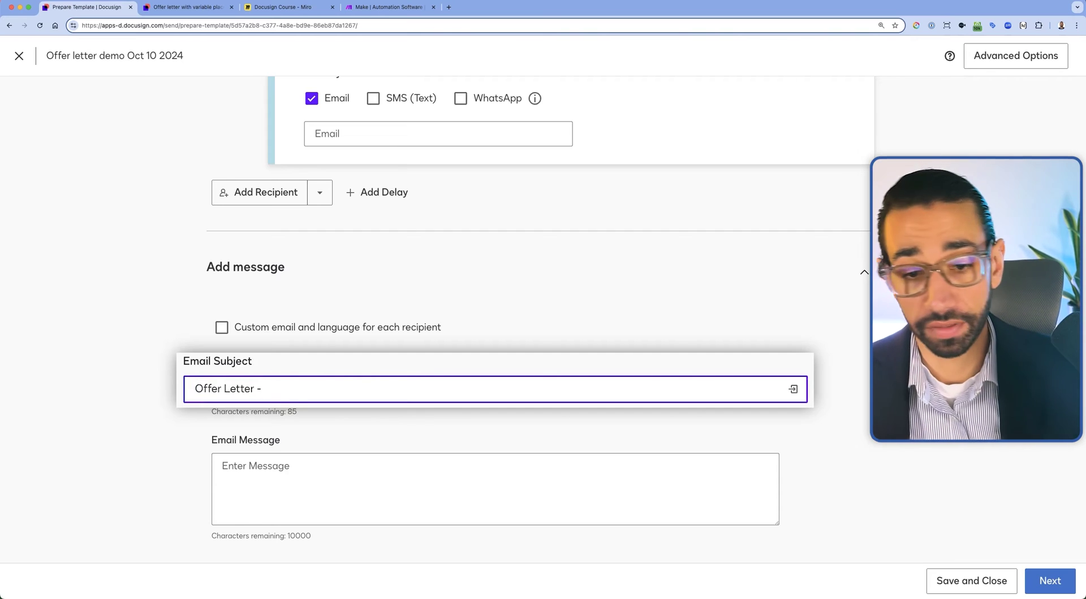
Insert Employee's Name to make the subject 'Offer Letter - [[Employee_UserName]]' and save the template
left_click(766, 388)
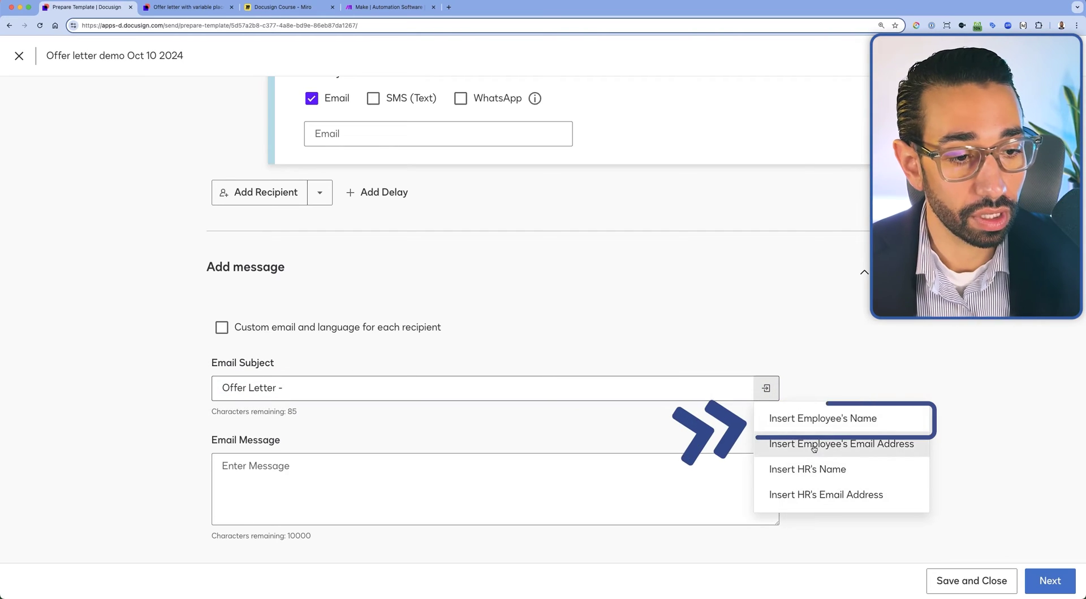
left_click(823, 419)
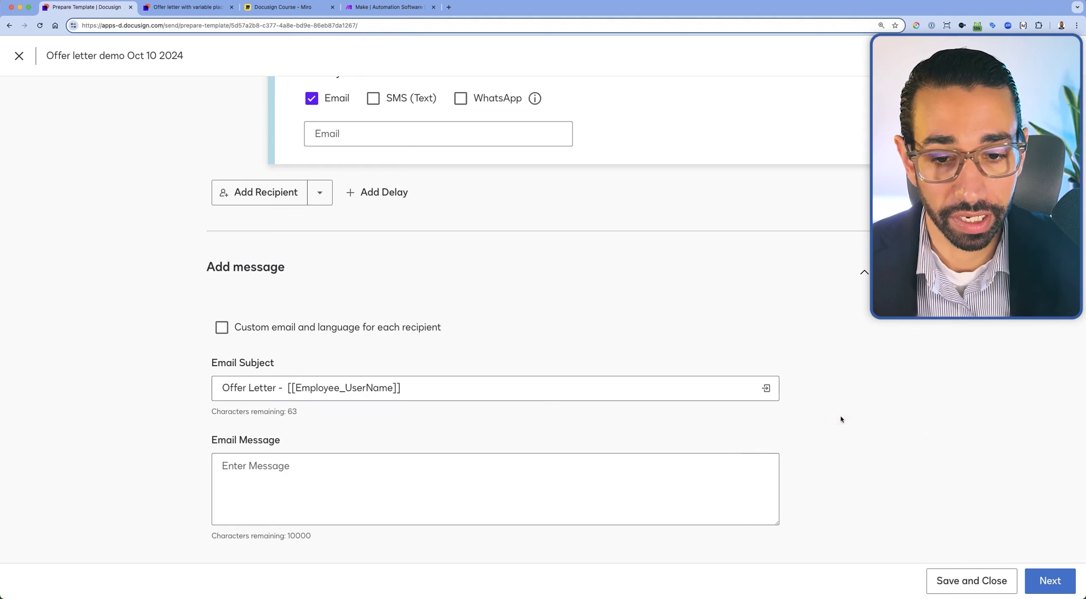
left_click(284, 390)
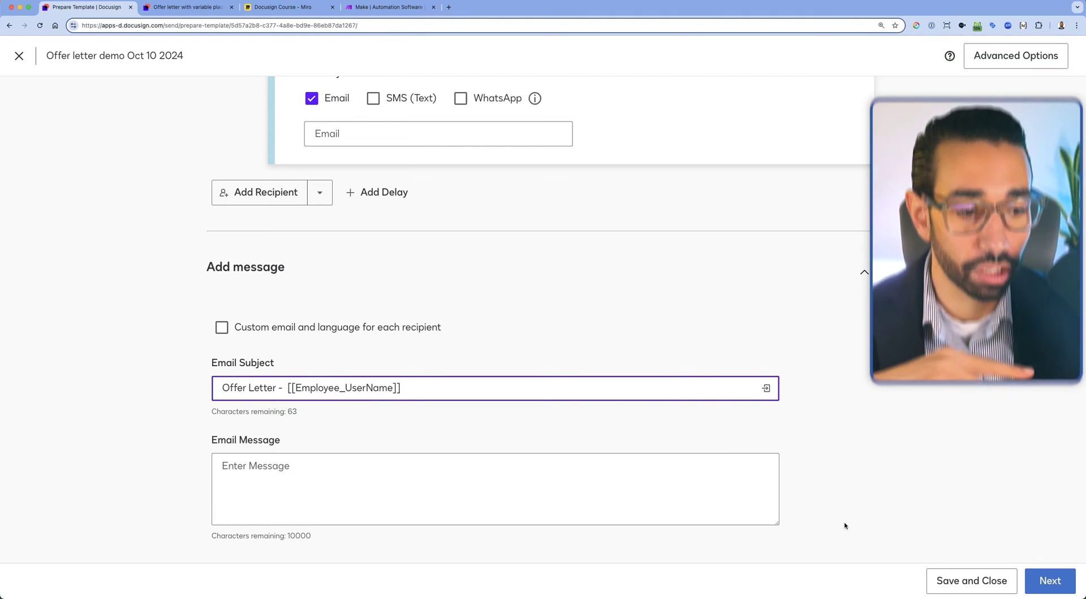
left_click(981, 580)
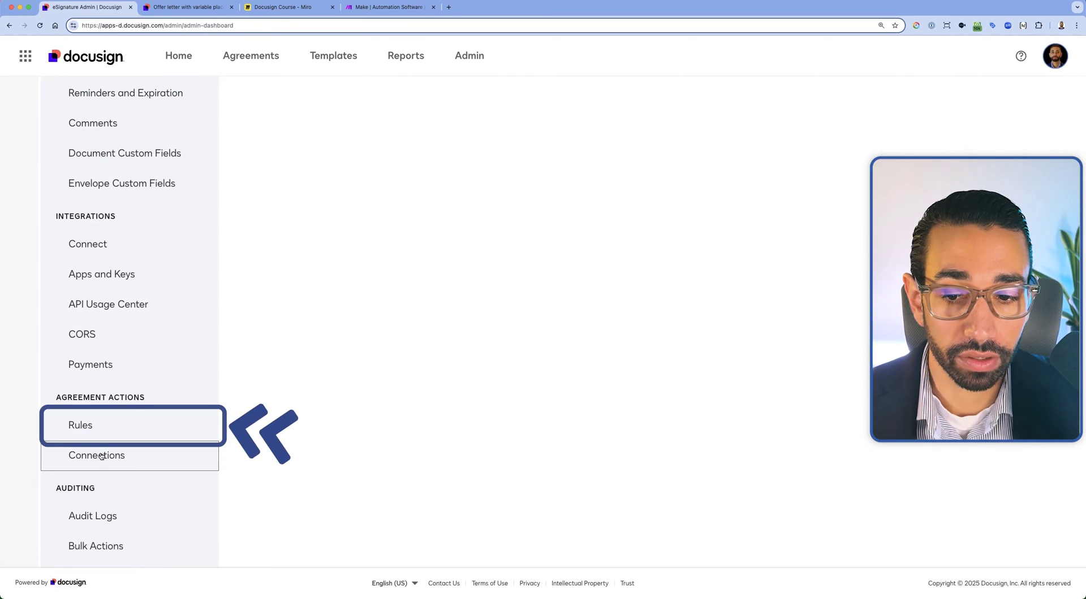
left_click(87, 425)
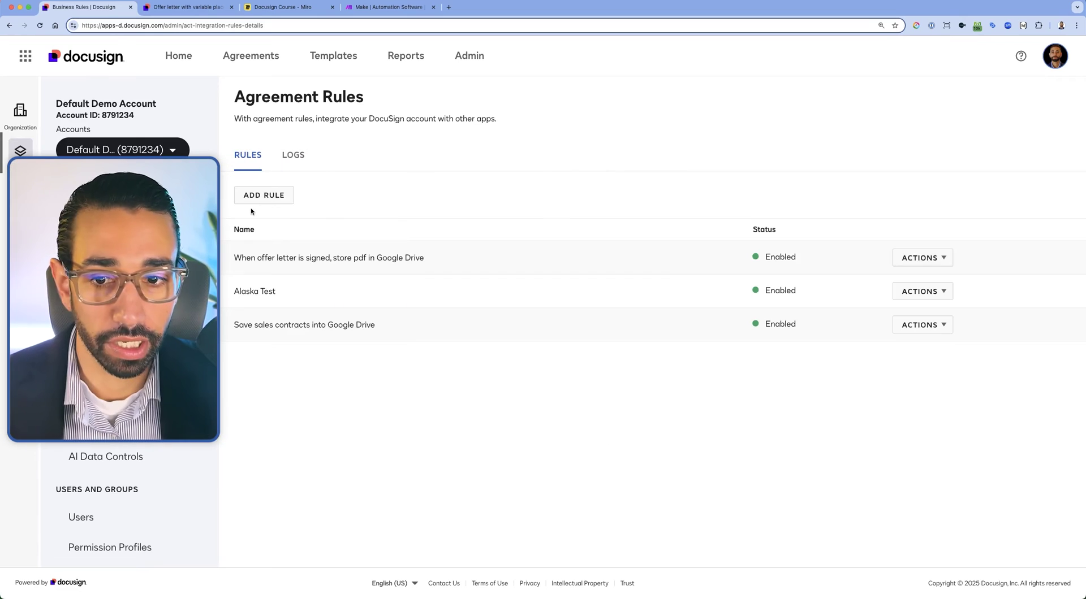
Open the offer-letter rule's archive file and folder name customization for editing
left_click(926, 264)
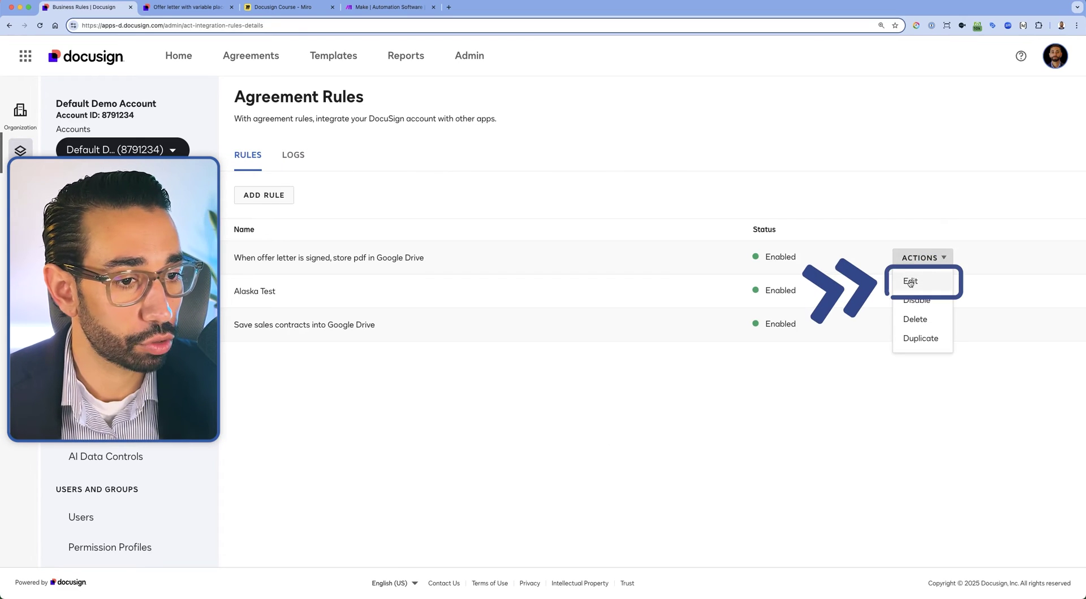
left_click(910, 282)
scroll(396, 367, "down", 6)
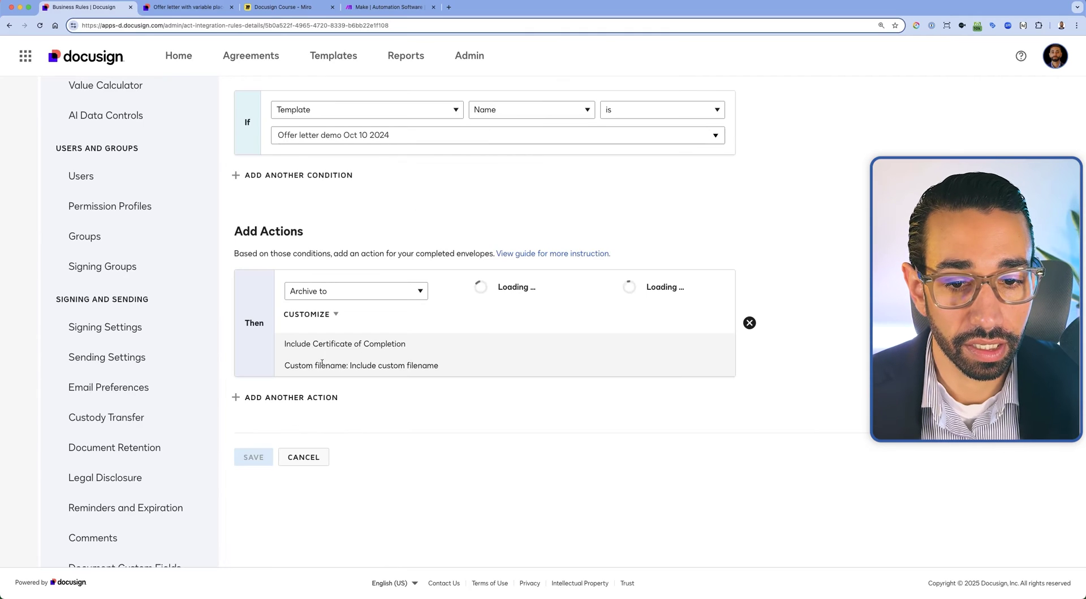
left_click(335, 318)
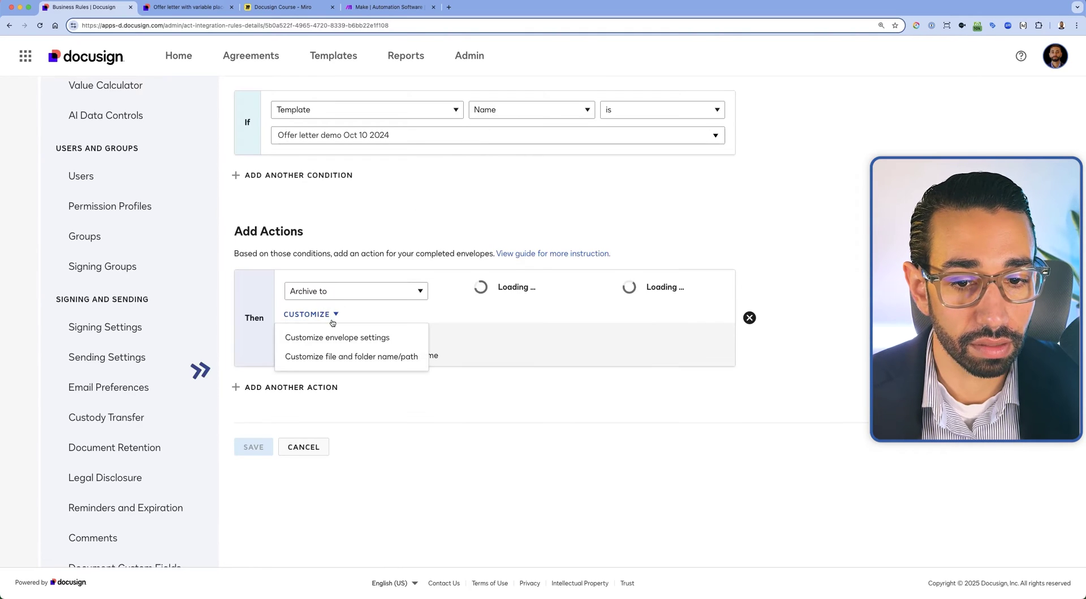
left_click(349, 356)
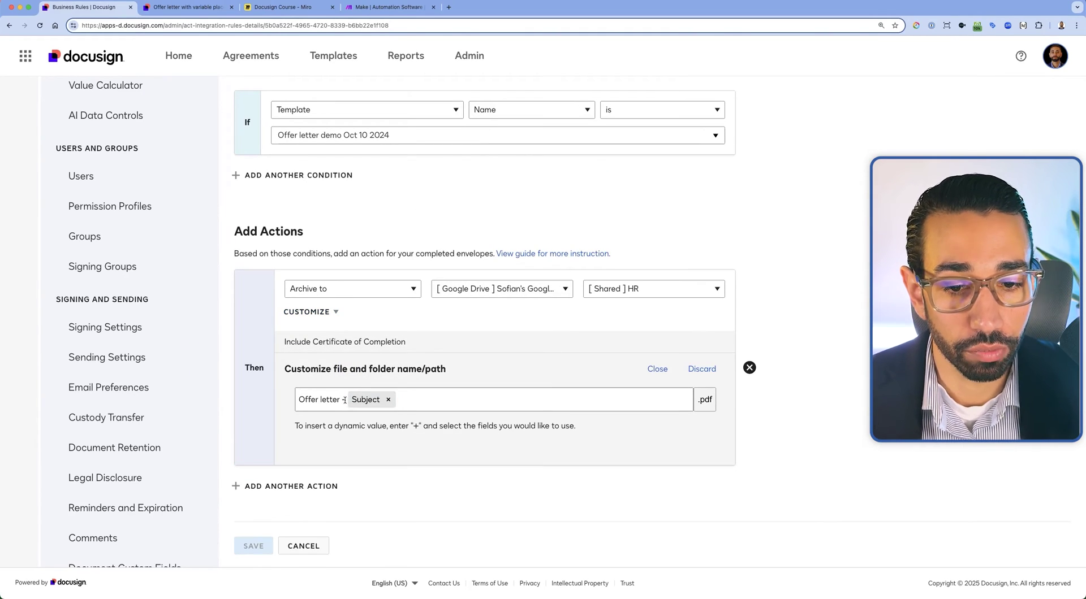
Delete the 'Offer letter -' prefix so files are named by Subject alone, and save
left_click_drag(344, 400, 296, 400)
key("BackSpace")
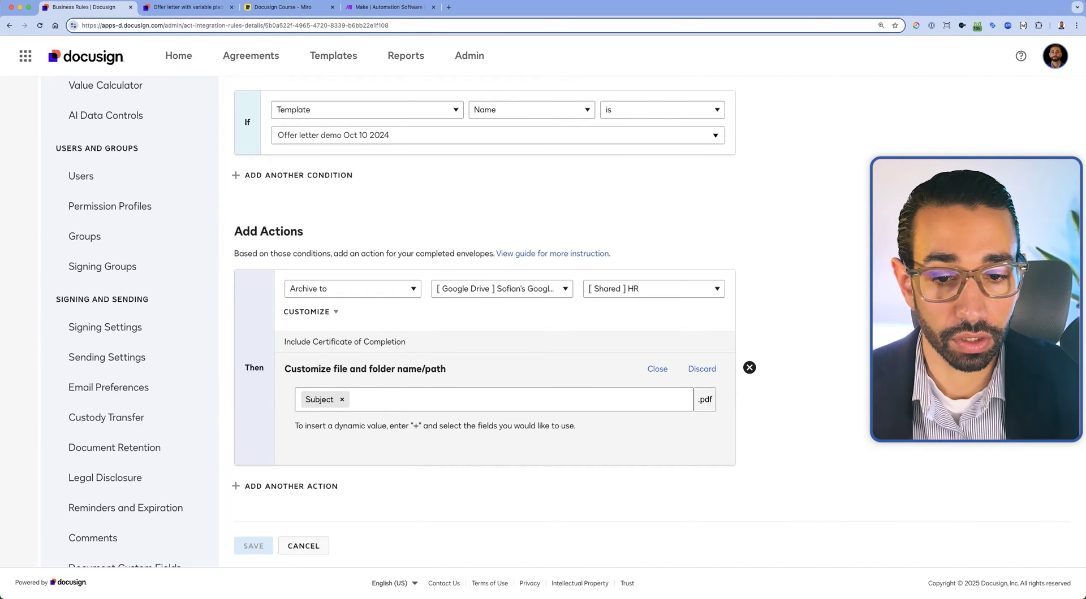
key("Return")
key("Delete")
key("Delete")
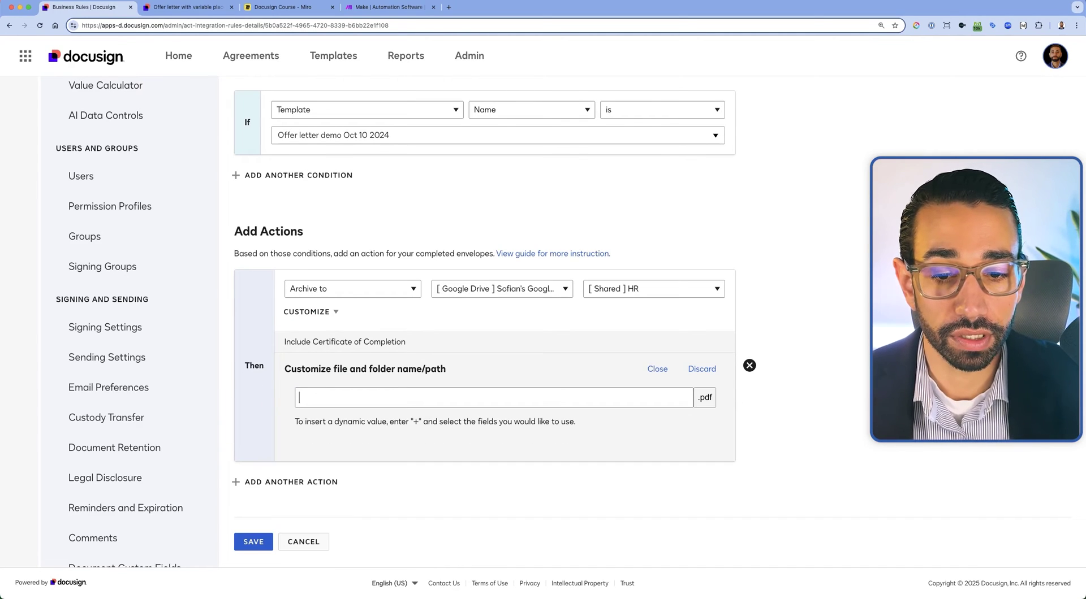
key("super+z")
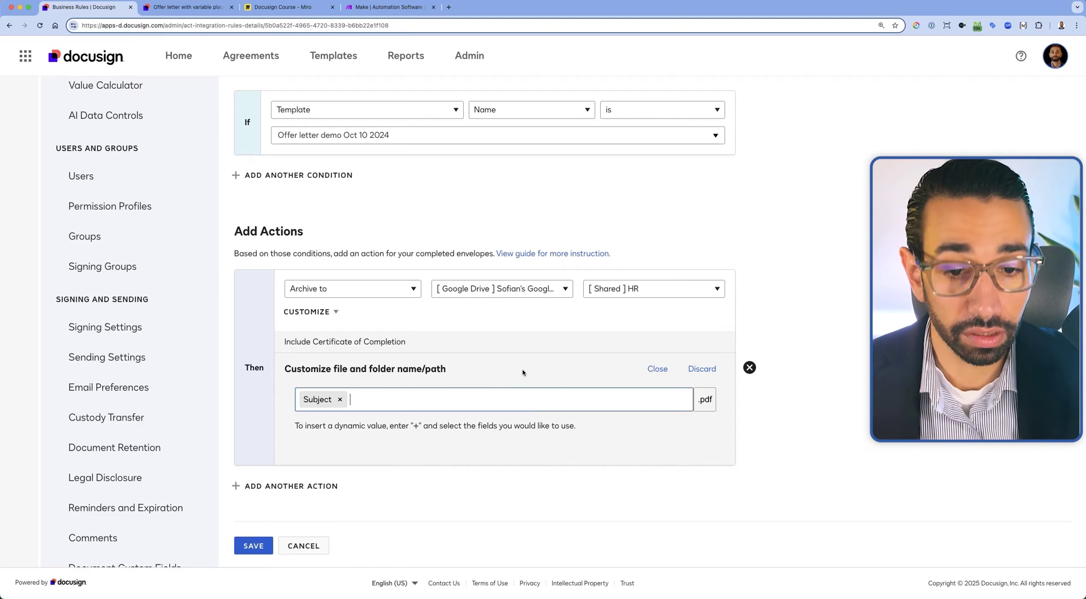
left_click(521, 370)
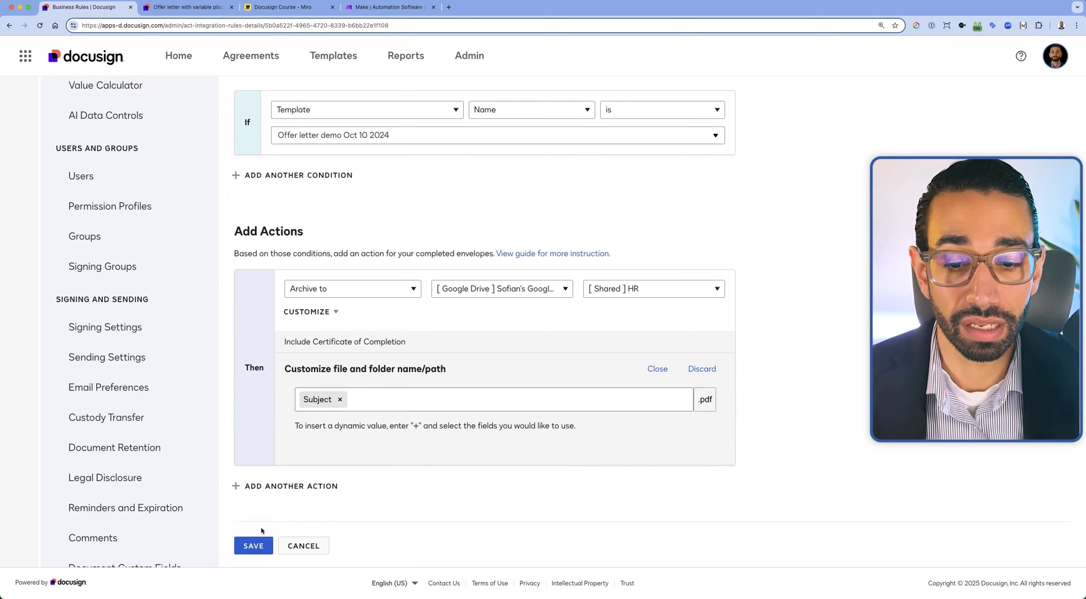
left_click(256, 544)
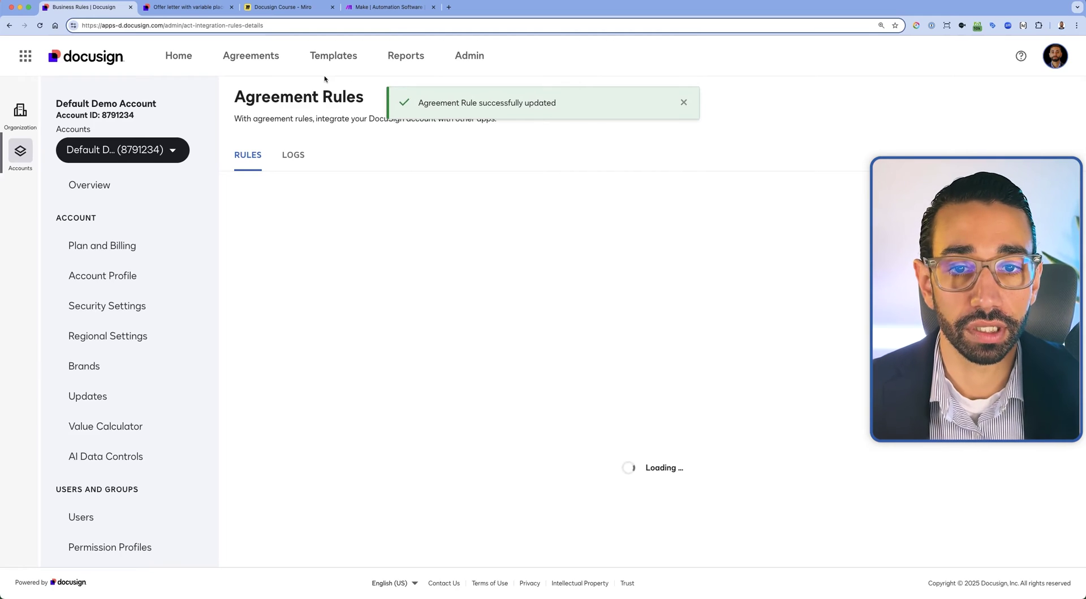
left_click(340, 53)
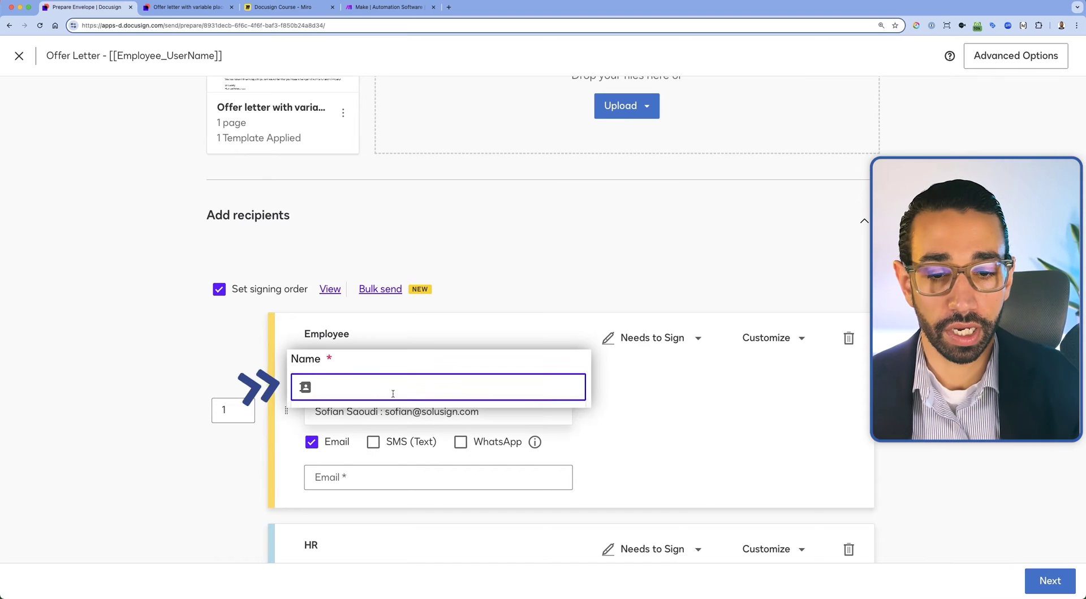
Enter the employee recipient's name and e-mail address
type("Sofian Emp")
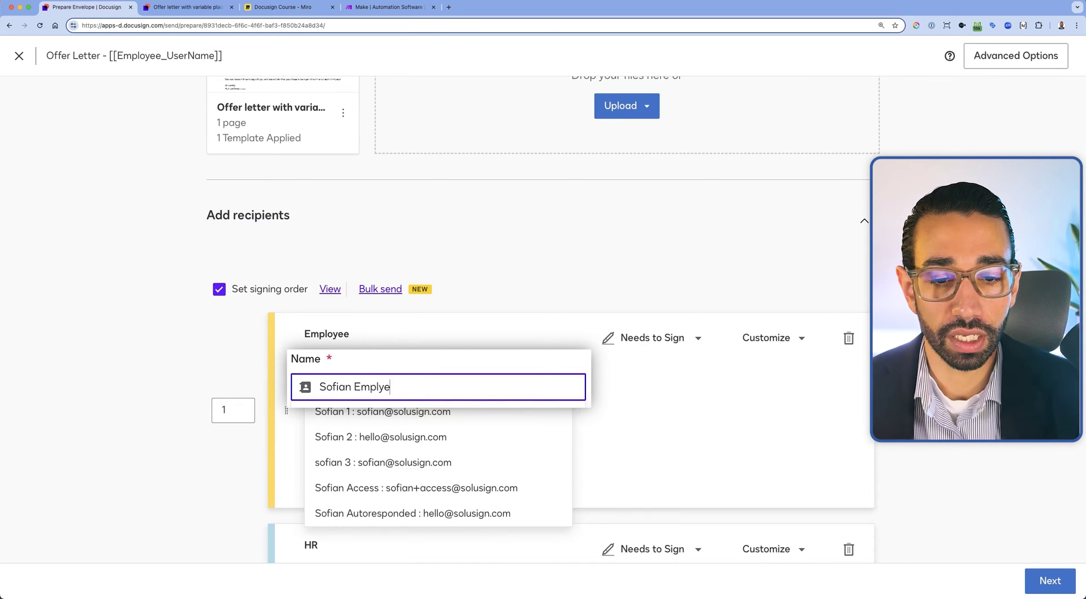
type("lye")
key("BackSpace")
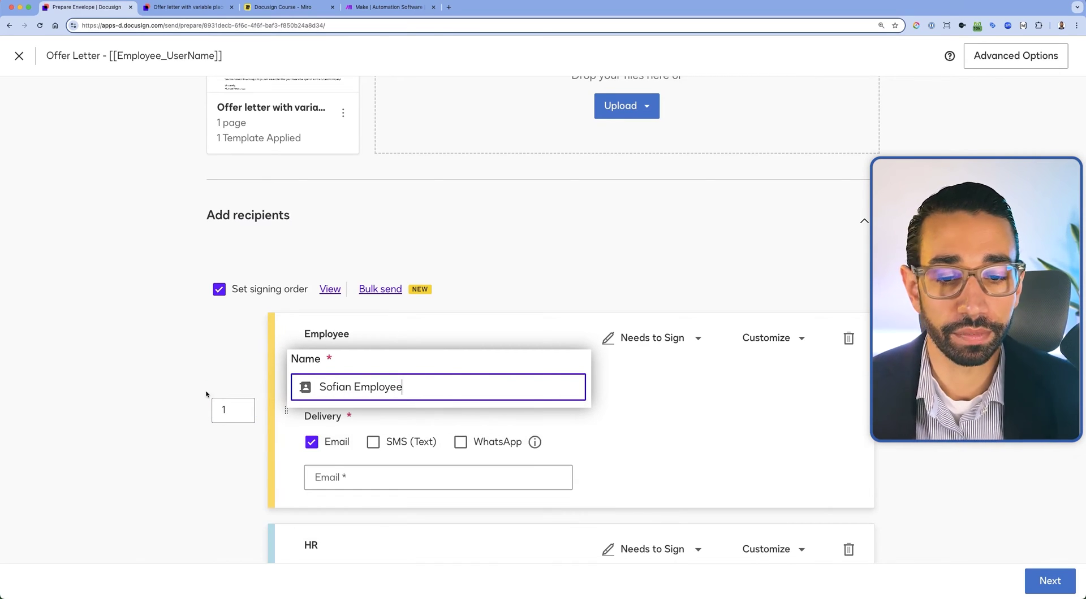
left_click(194, 386)
scroll(467, 396, "down", 2)
left_click(402, 395)
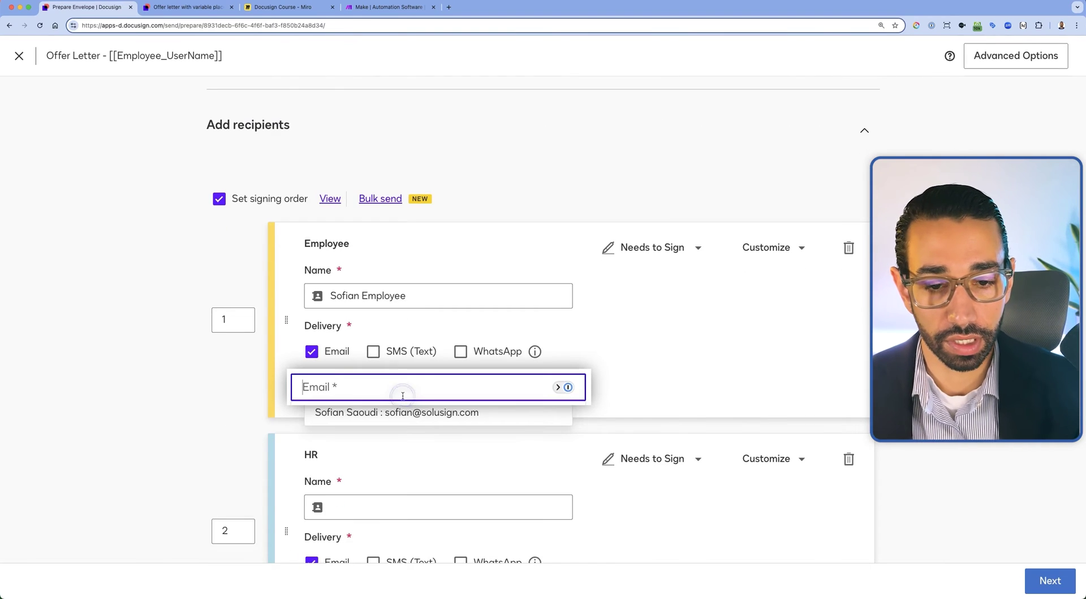
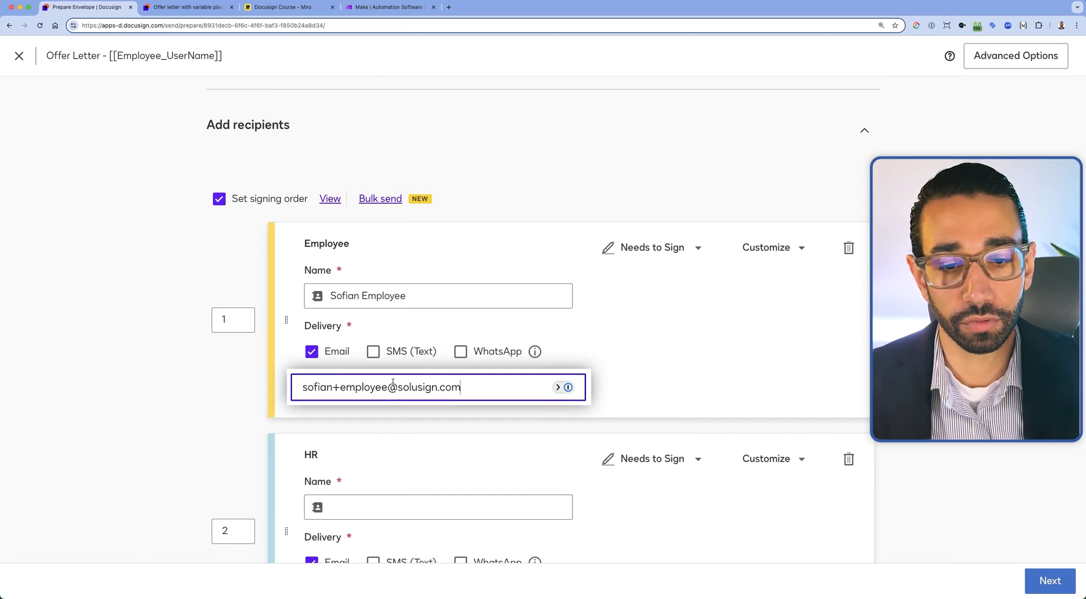
scroll(407, 350, "down", 4)
Enter the HR signer's name and e-mail, then continue to the Add field data page
left_click(355, 324)
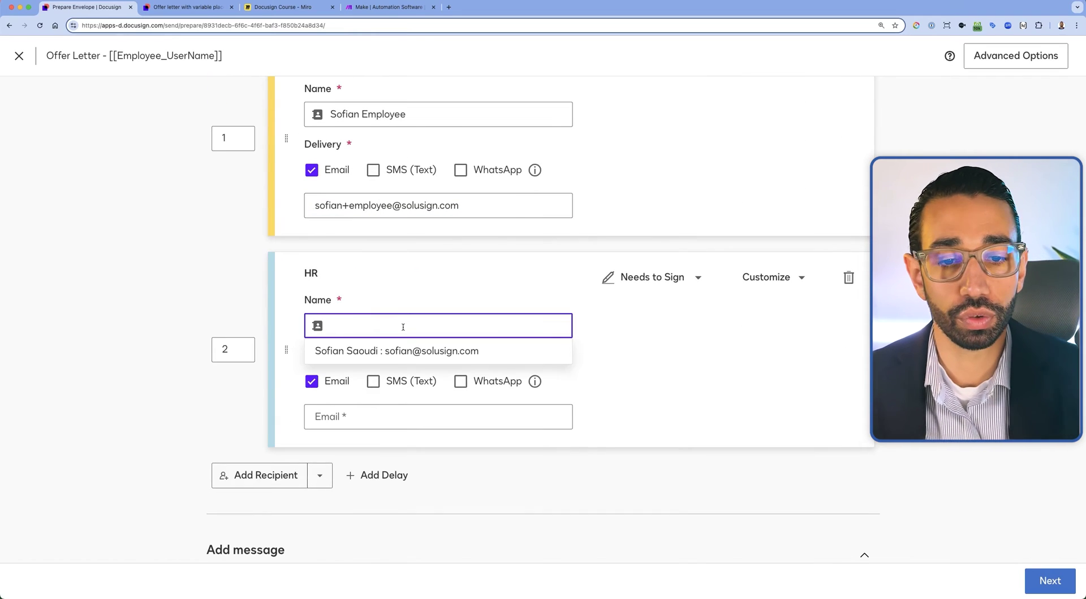
type("sofia")
key("ctrl+a")
type("Sofian HR")
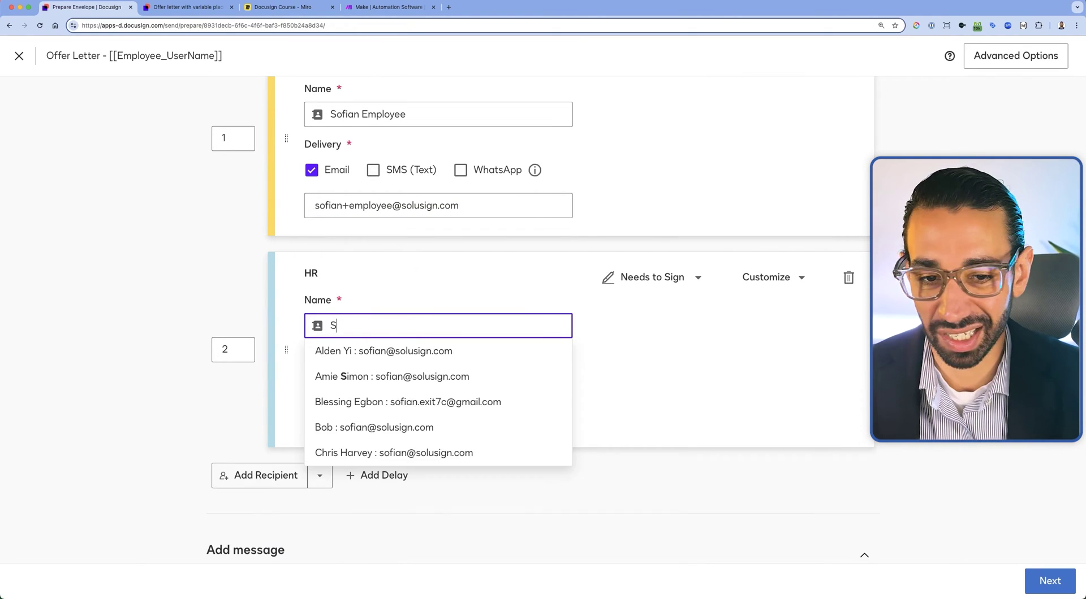
key("Tab")
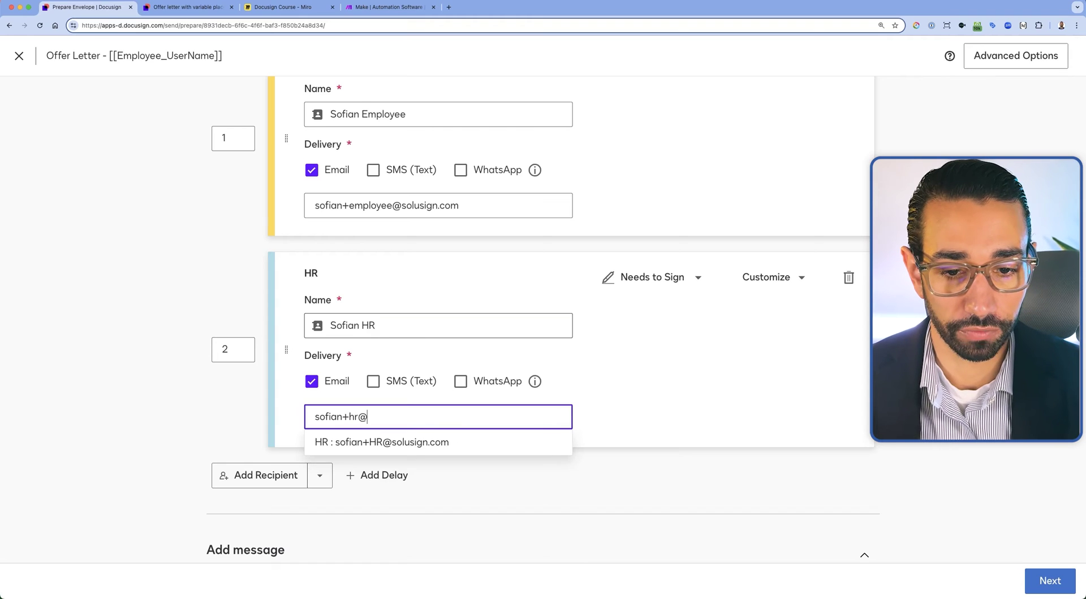
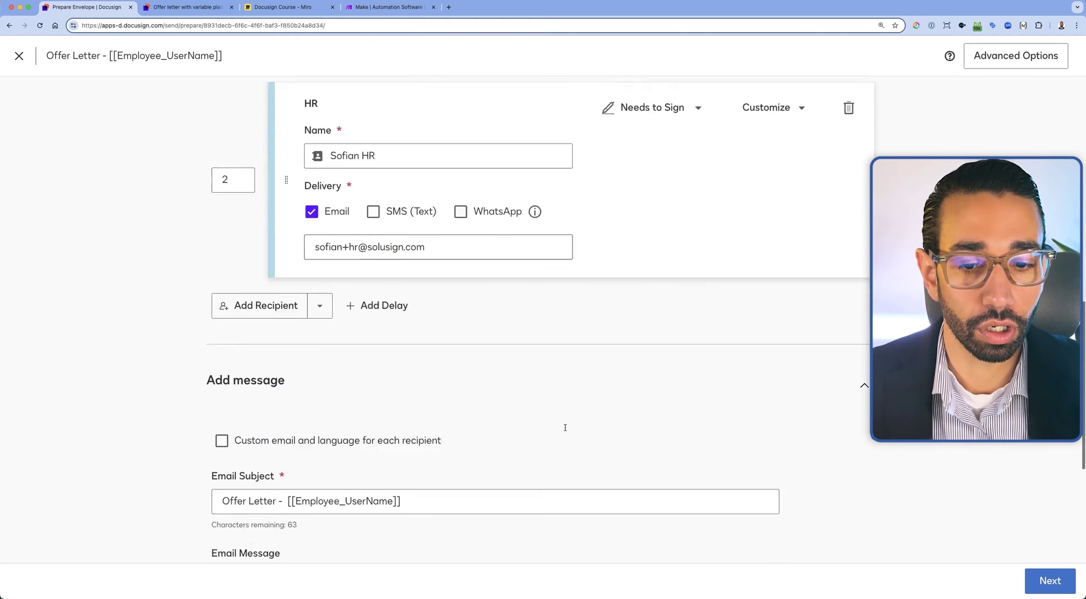
scroll(333, 458, "down", 2)
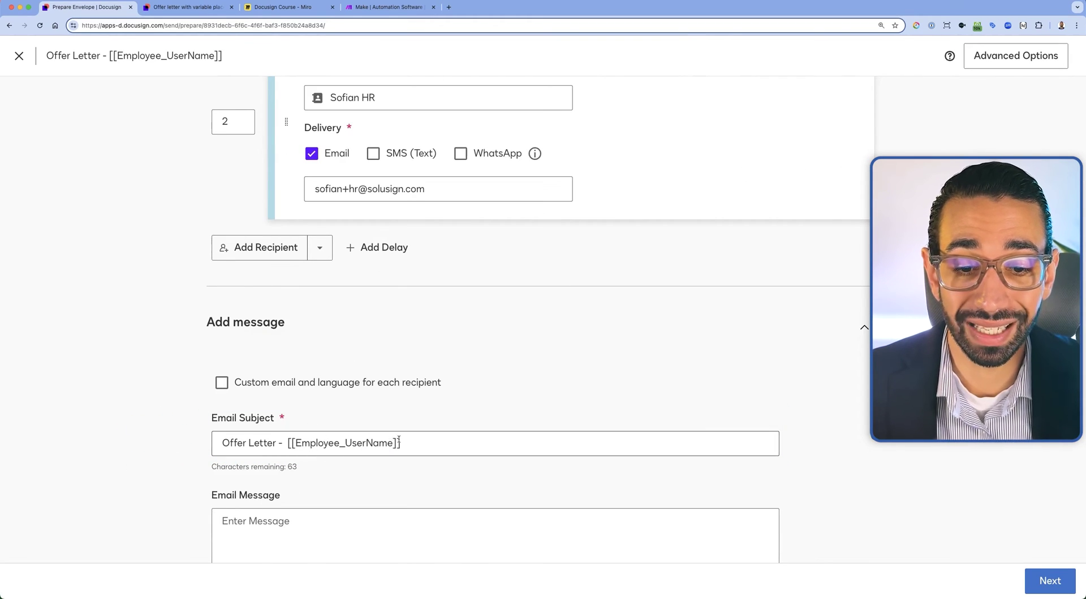
scroll(399, 441, "up", 5)
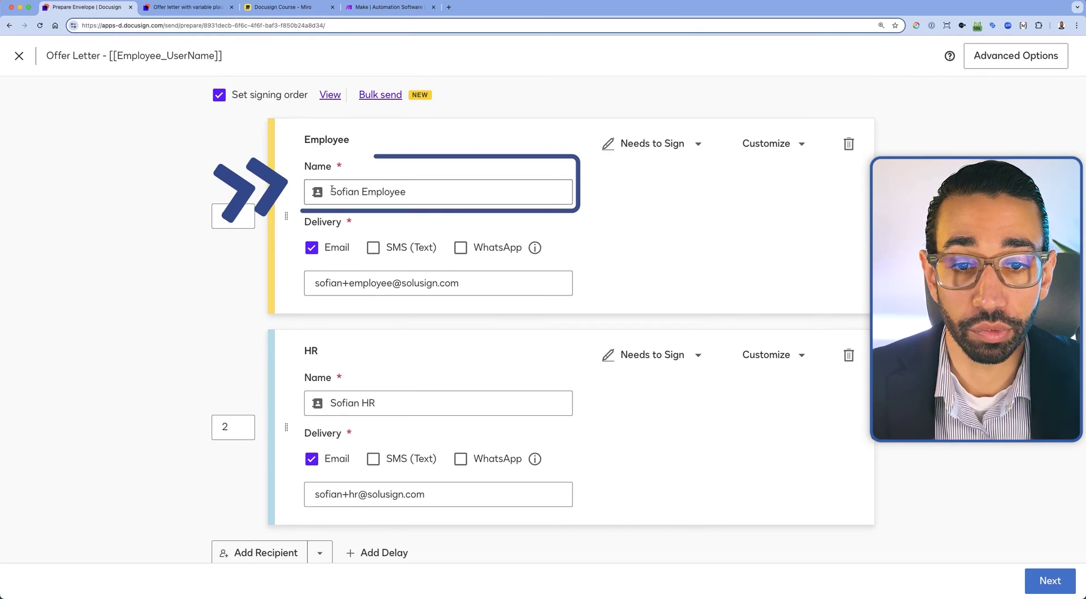
scroll(751, 344, "down", 5)
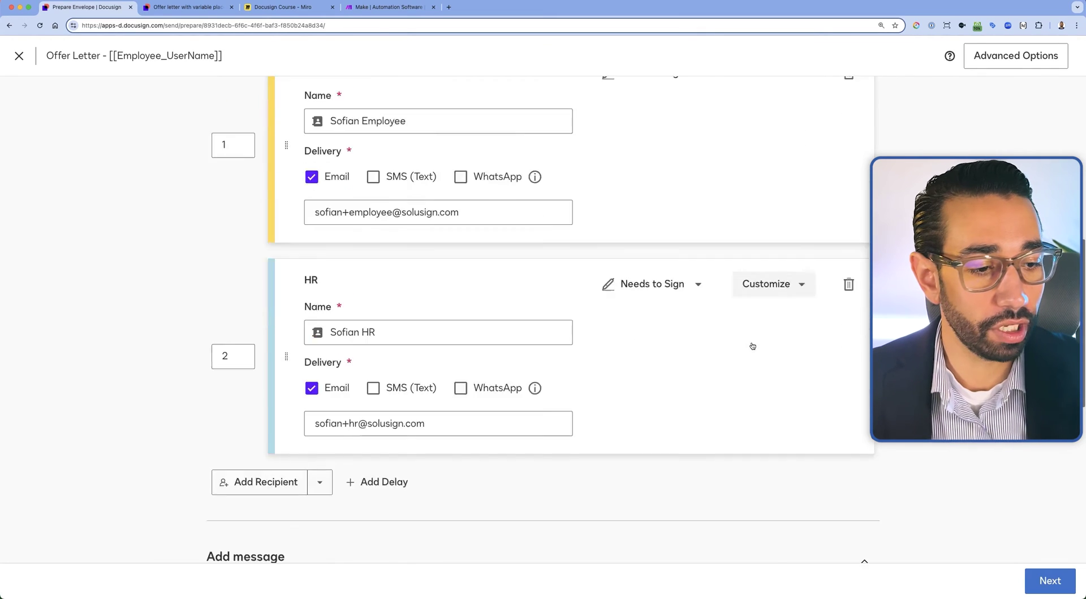
left_click(1049, 581)
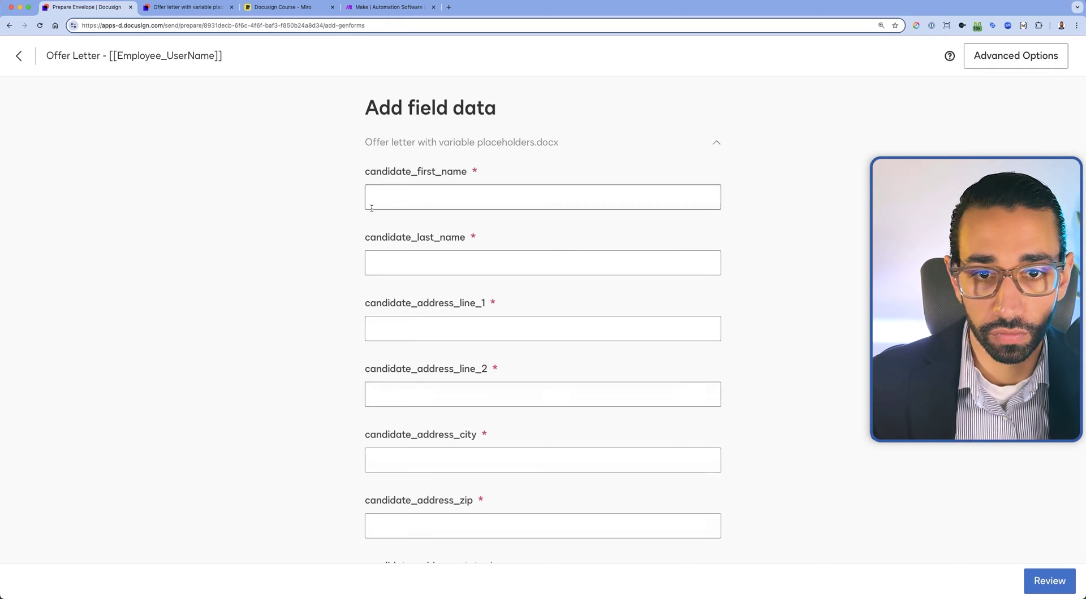
left_click(479, 198)
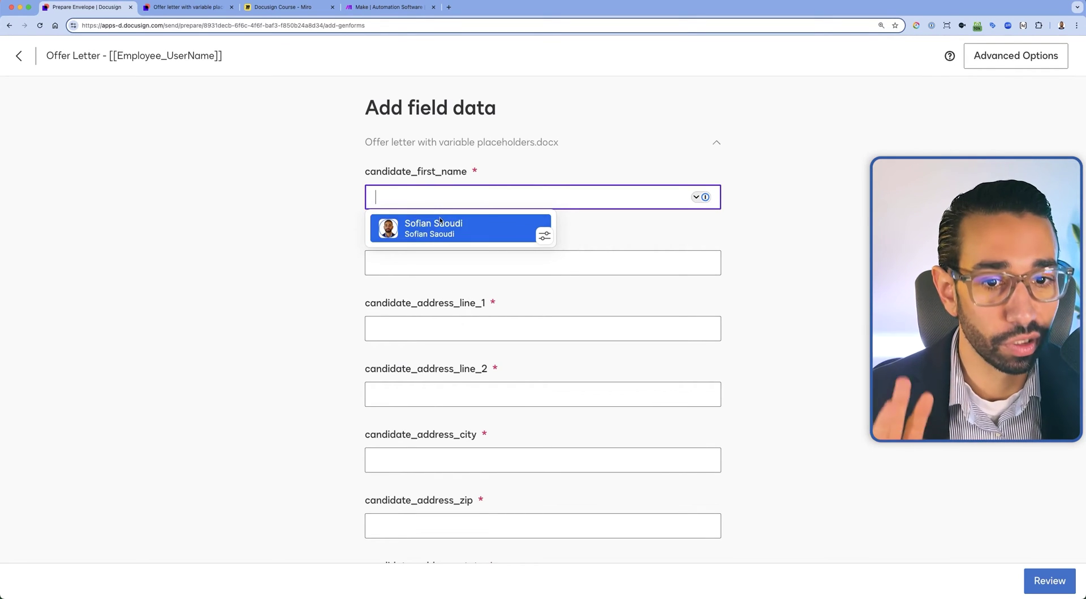
Autofill the candidate's saved contact details and start the second address line with 'Sui'
left_click(440, 224)
scroll(442, 254, "down", 1)
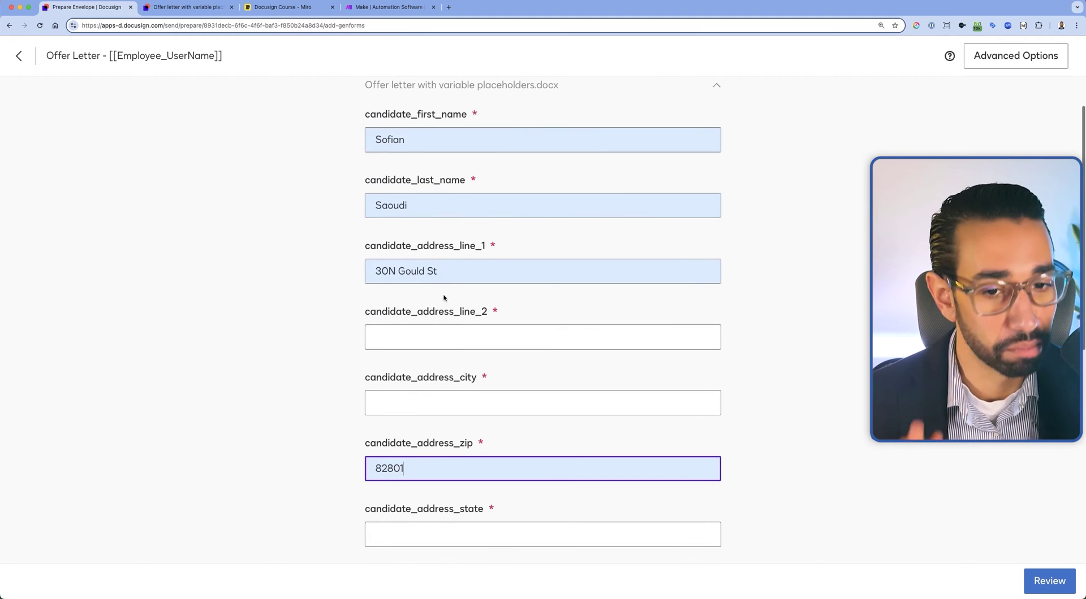
left_click(440, 333)
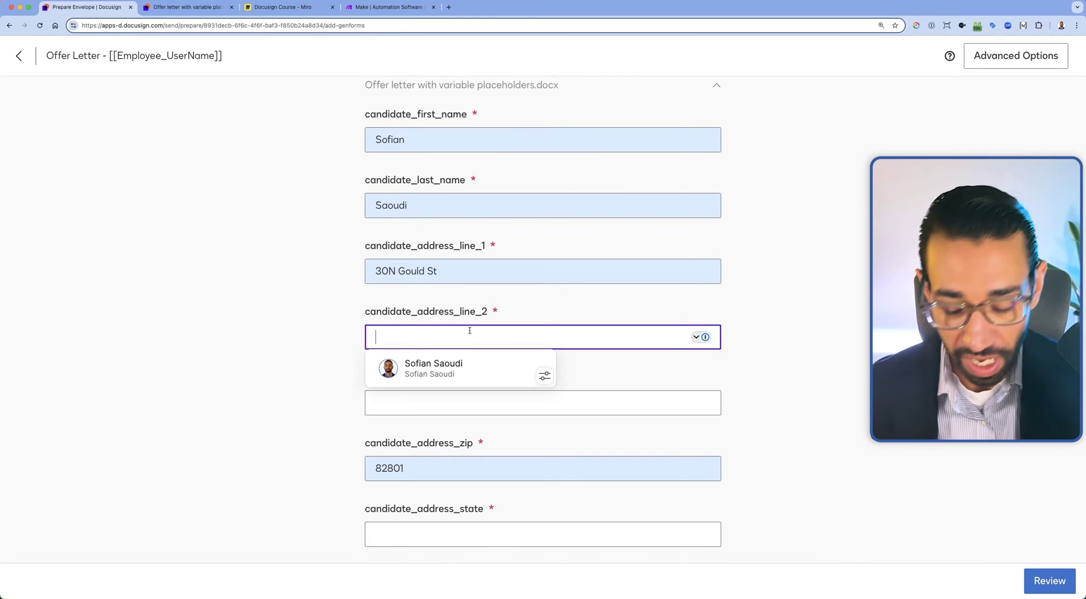
type("Suite N")
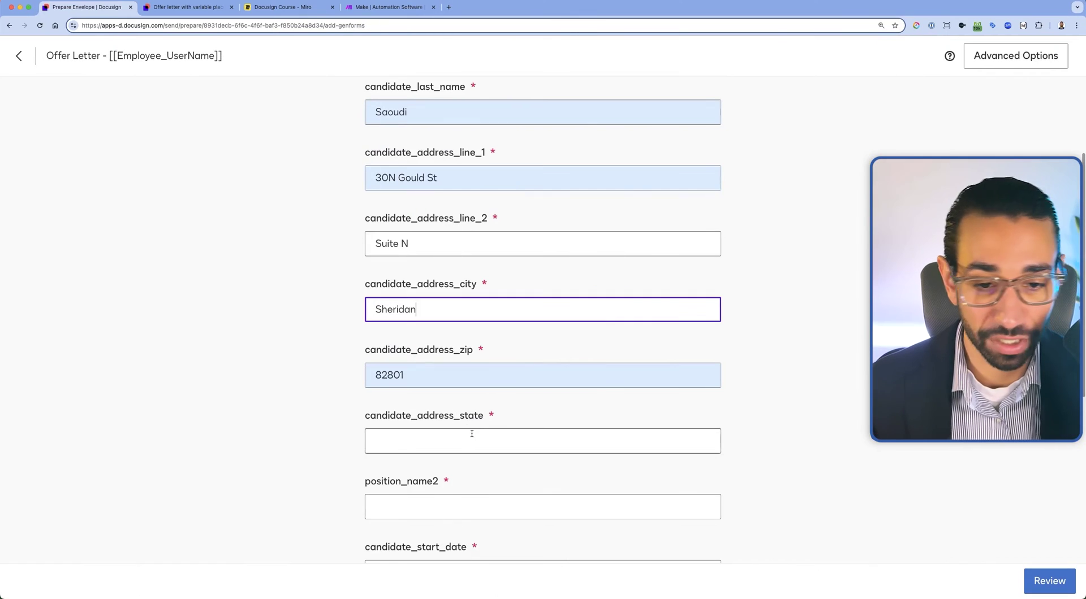
Fill in state, position Consultant, start 01/01/2020, location New York, supervisor and hourly rate
left_click(472, 435)
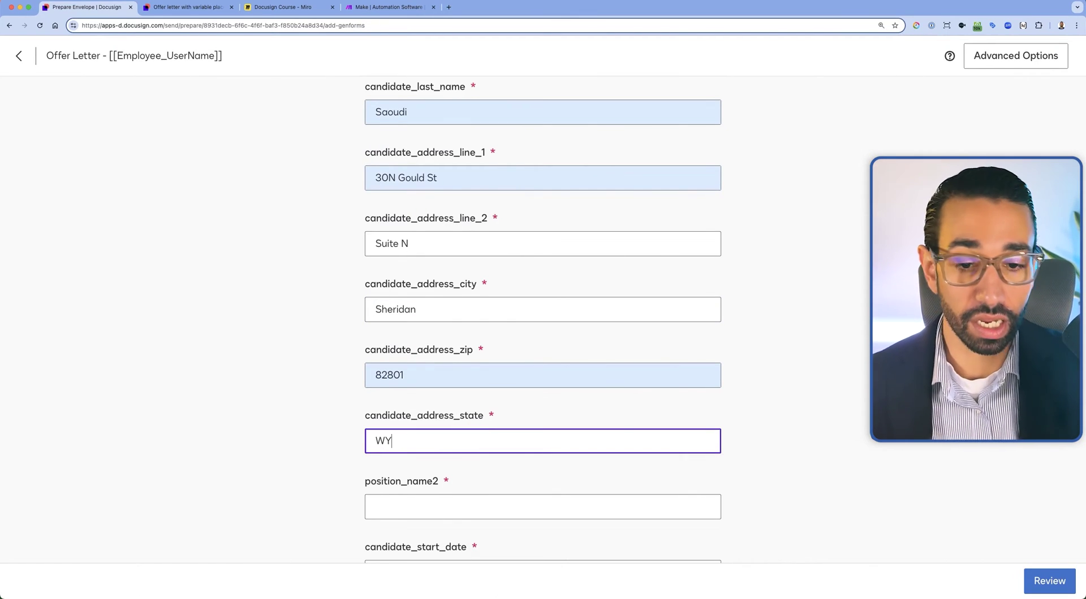
scroll(543, 311, "down", 3)
left_click(454, 382)
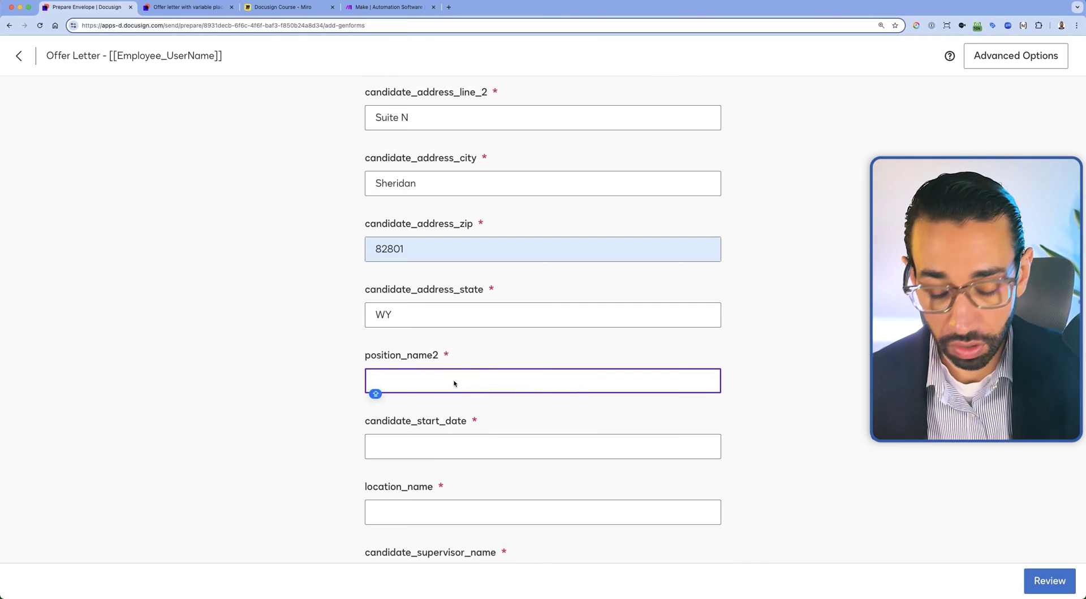
left_click(482, 447)
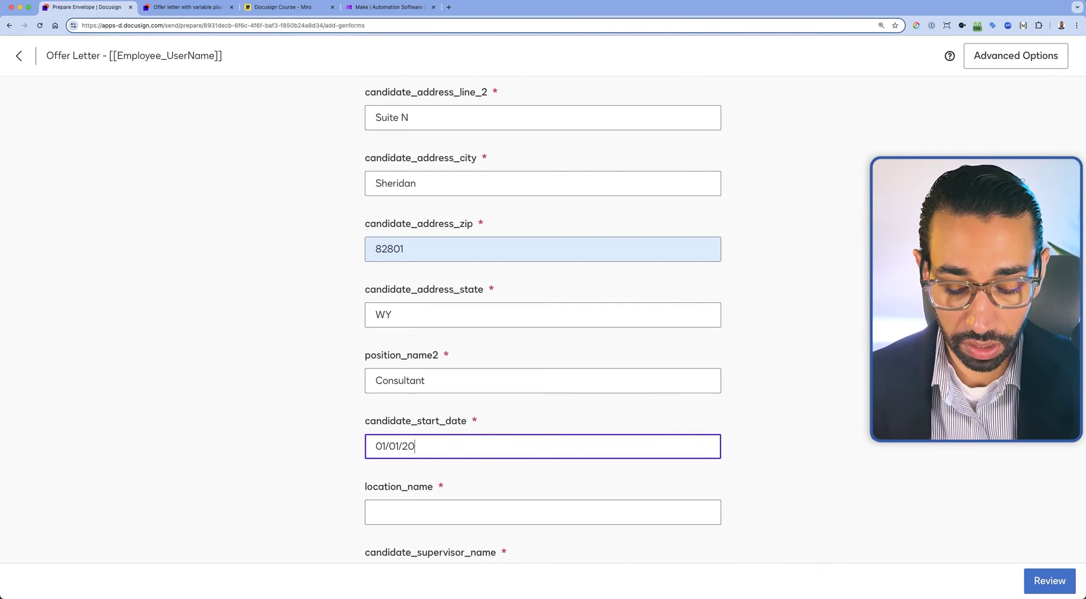
scroll(526, 466, "down", 2)
left_click(458, 425)
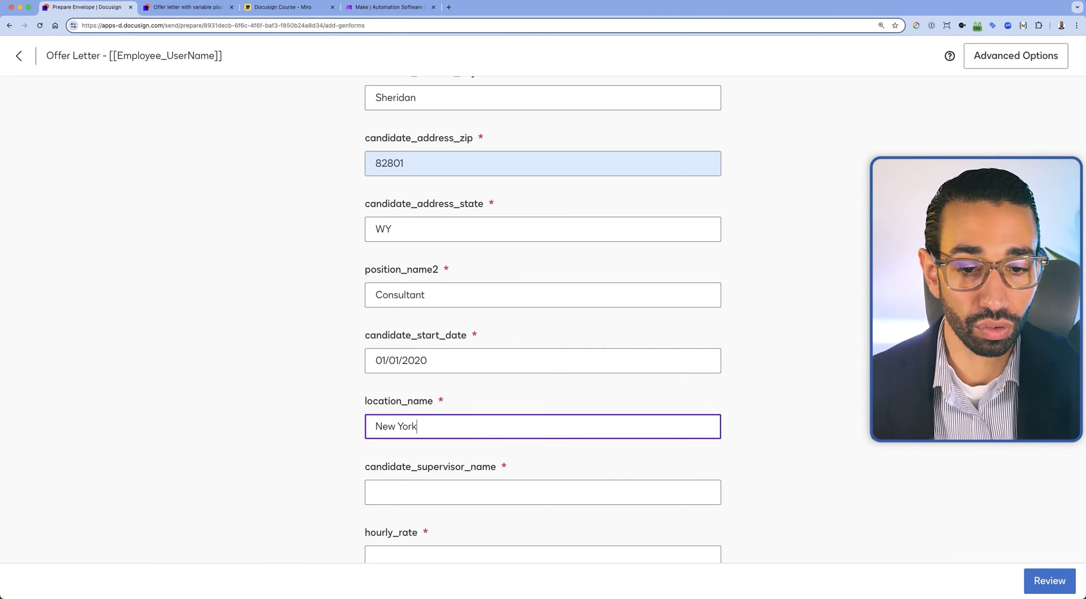
scroll(486, 441, "down", 1)
left_click(471, 442)
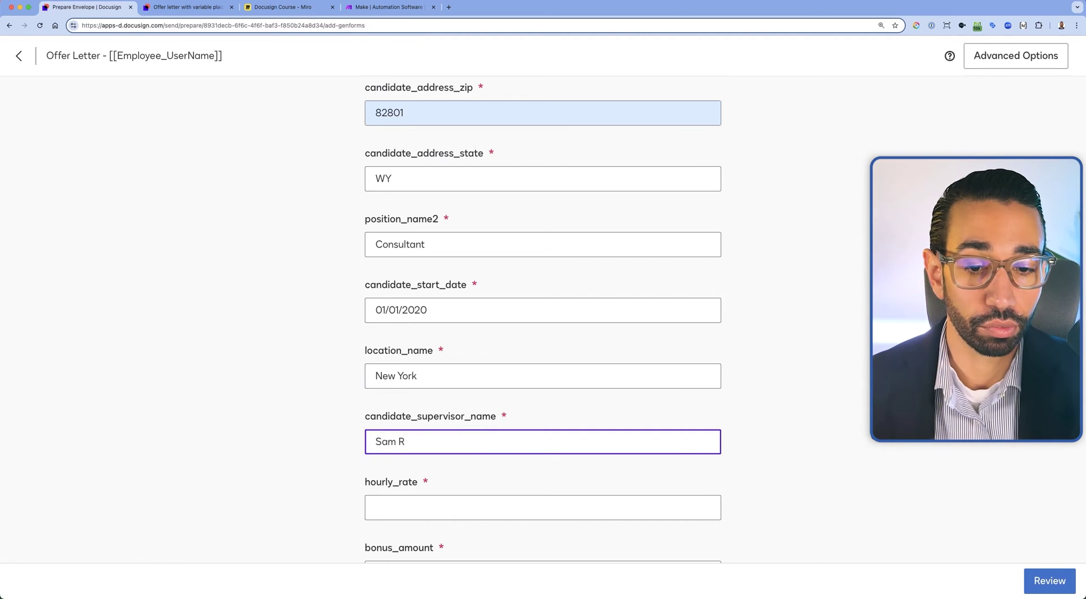
scroll(424, 439, "down", 1)
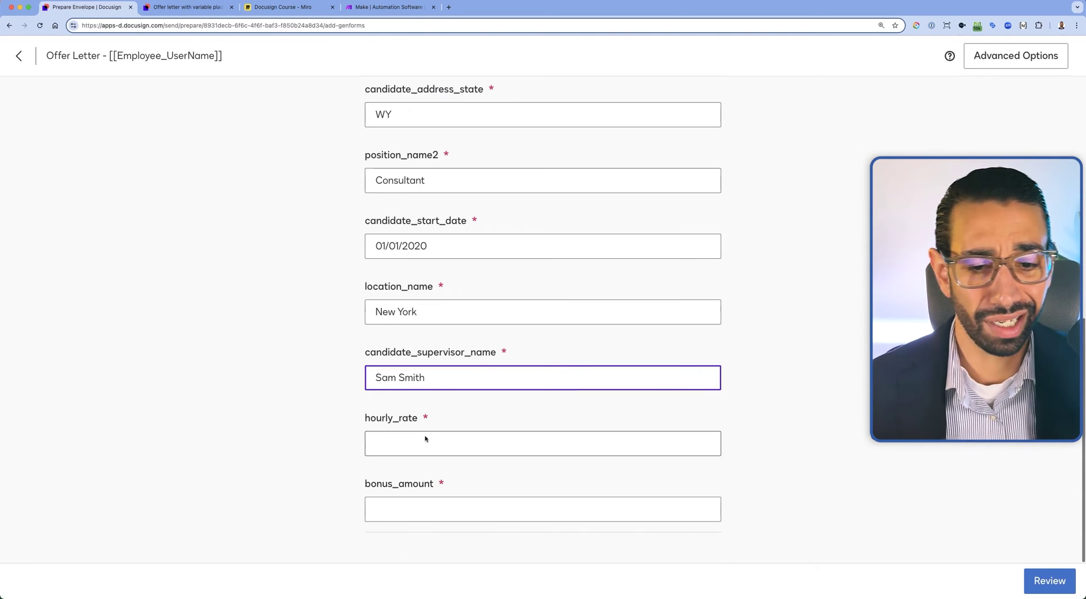
left_click(386, 444)
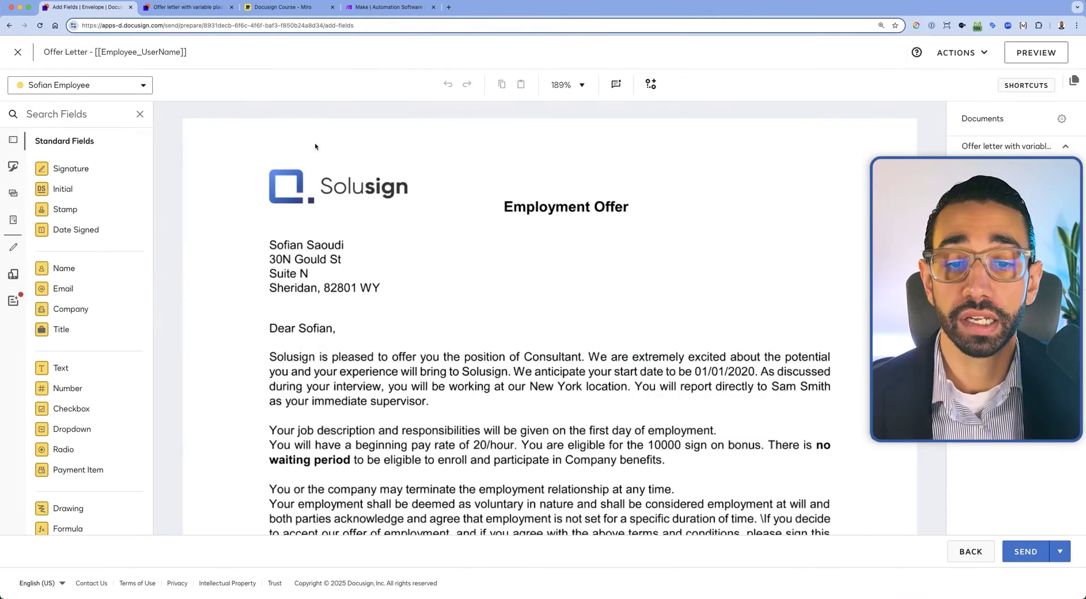
Send the offer letter and sign it electronically as the employee
scroll(335, 276, "down", 15)
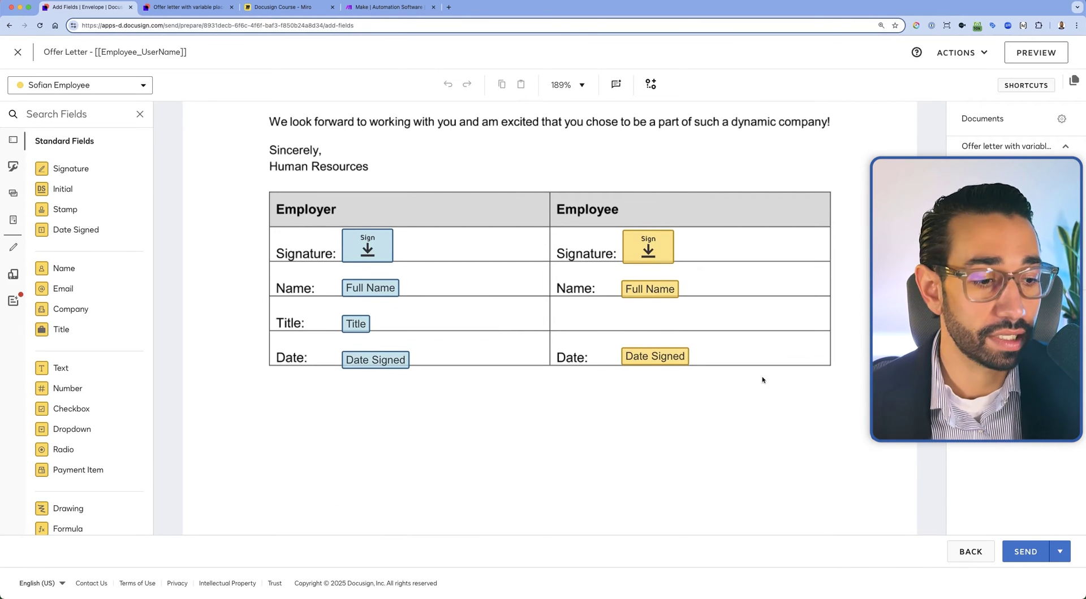
left_click(1032, 554)
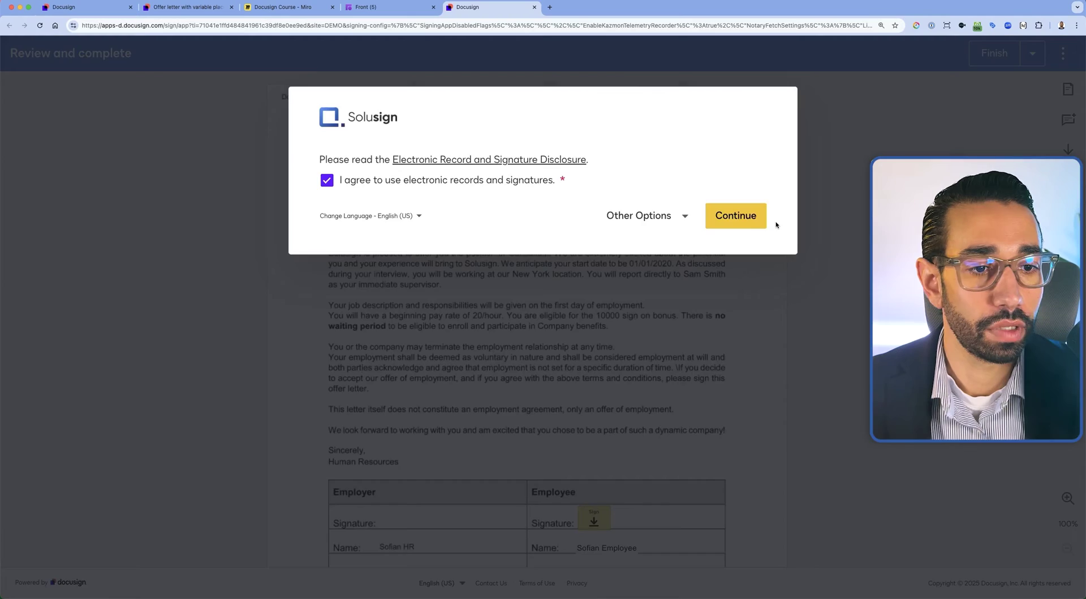
left_click(734, 213)
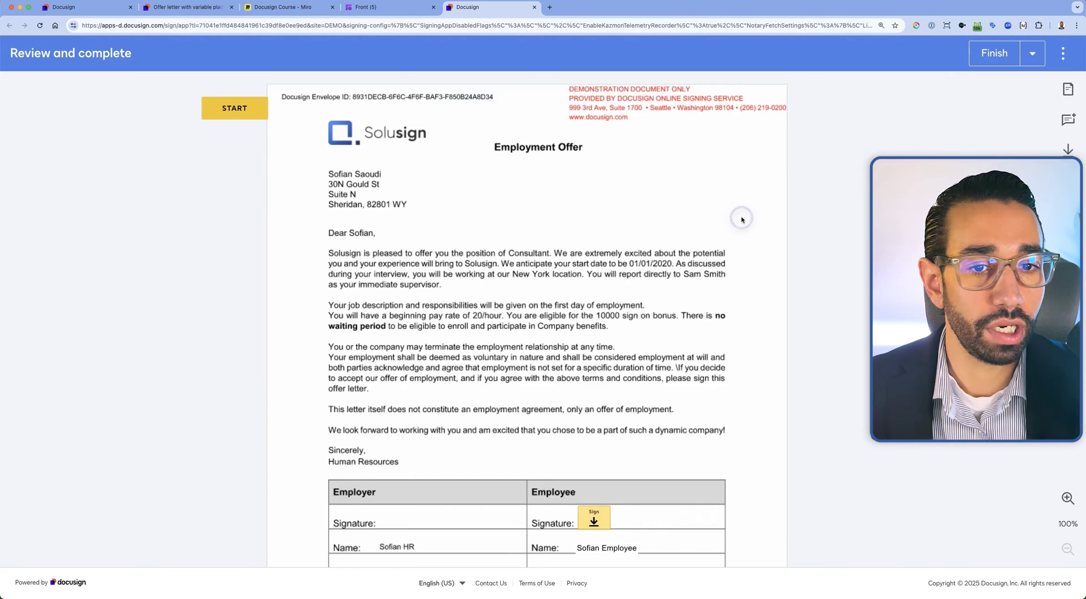
scroll(608, 260, "down", 5)
left_click(608, 260)
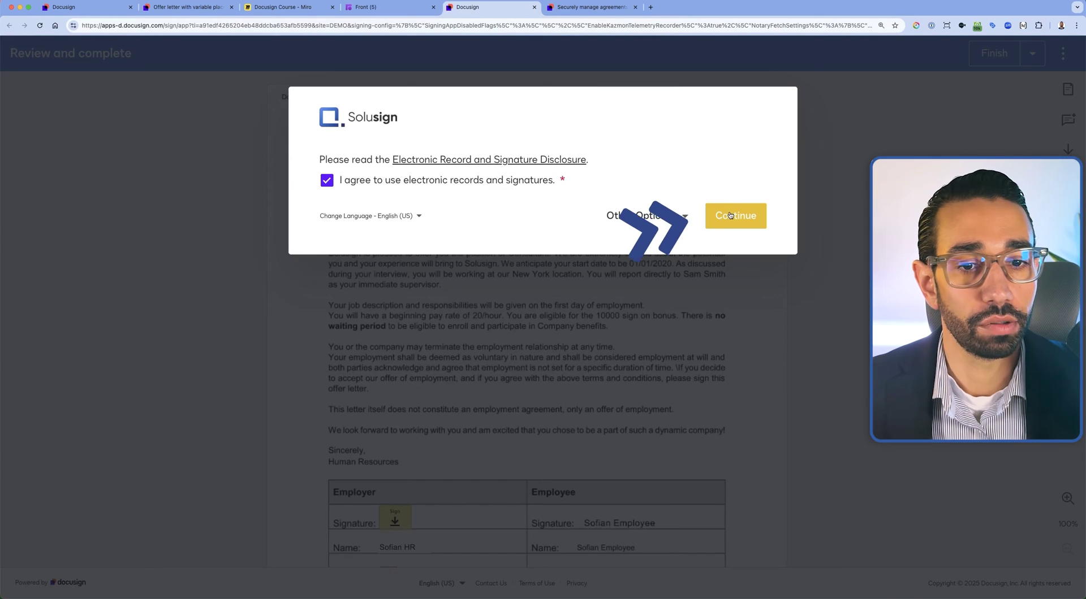
left_click(730, 214)
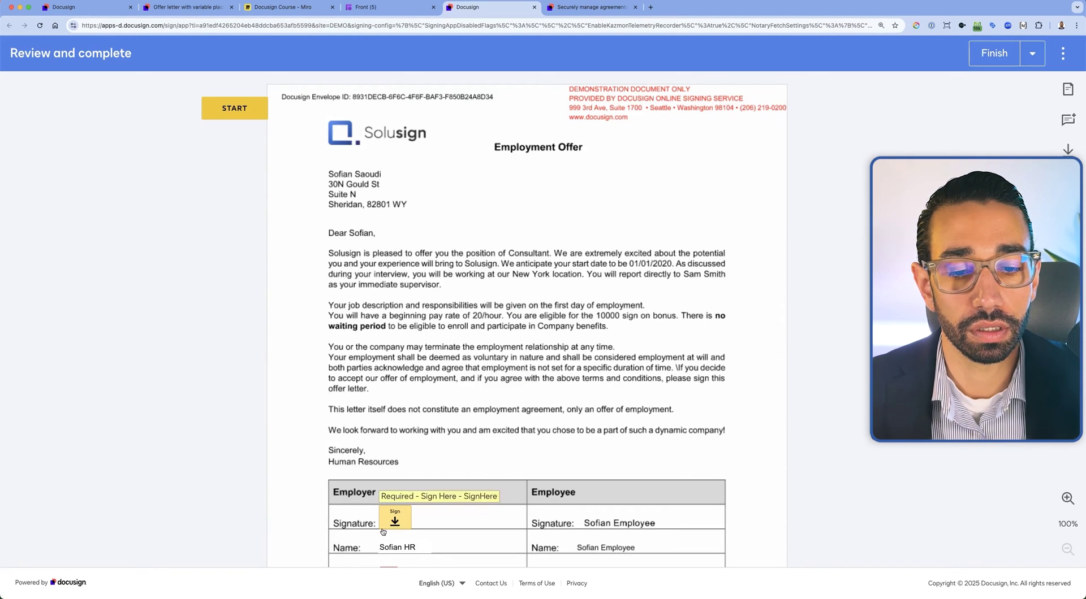
Sign as HR, finish the letter, and return to the signed document
left_click(394, 518)
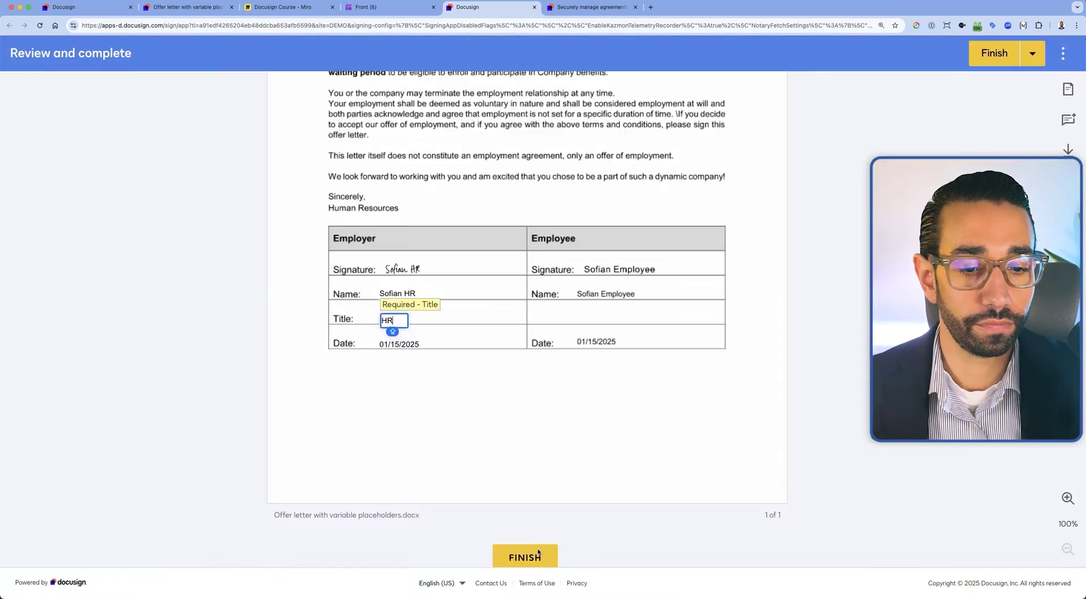
left_click(525, 557)
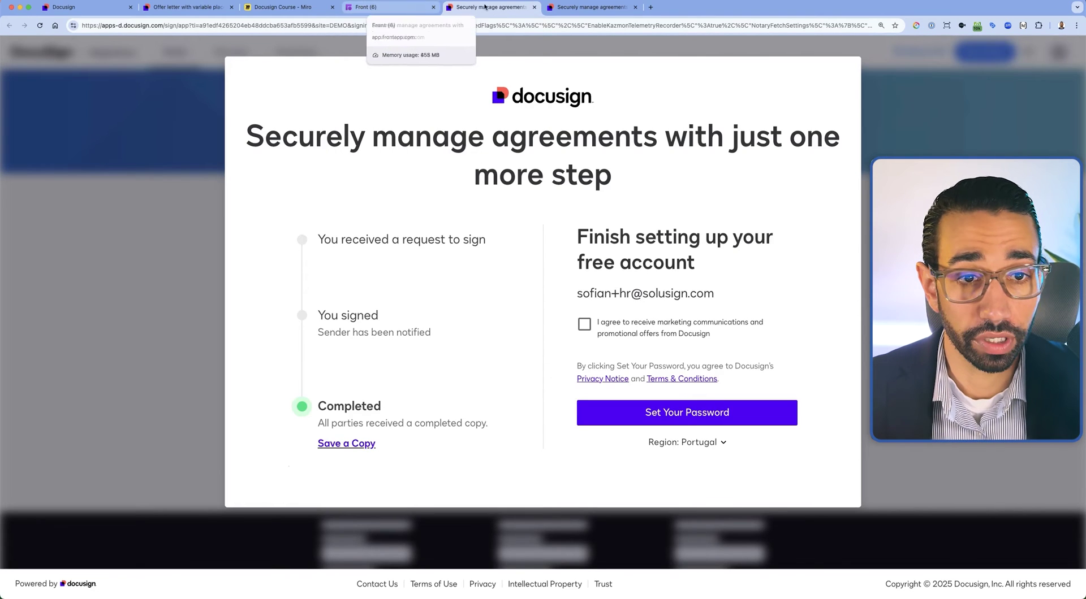
left_click(535, 8)
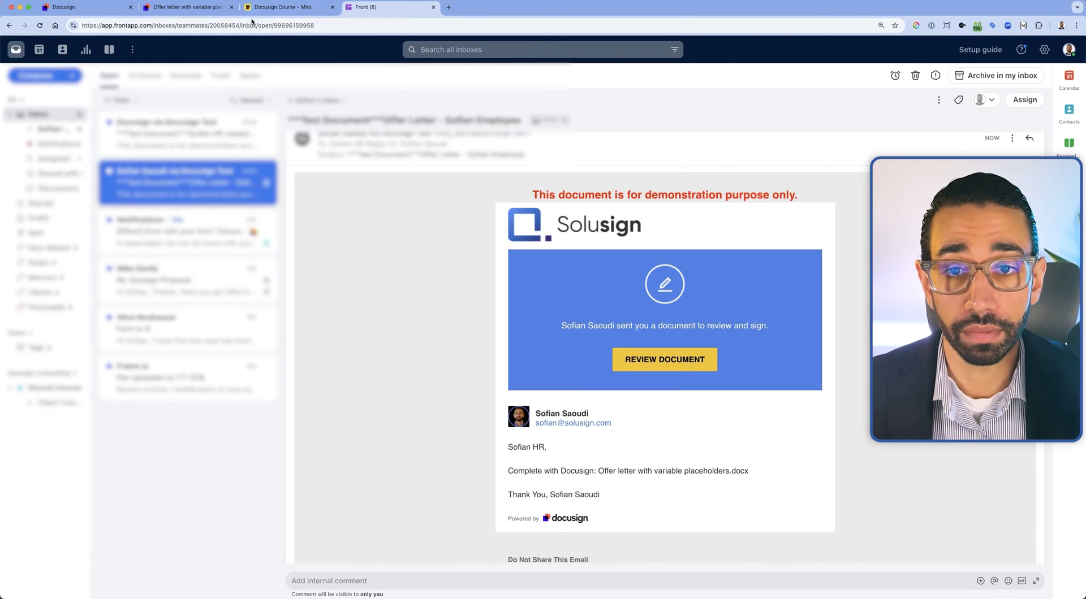
left_click(99, 14)
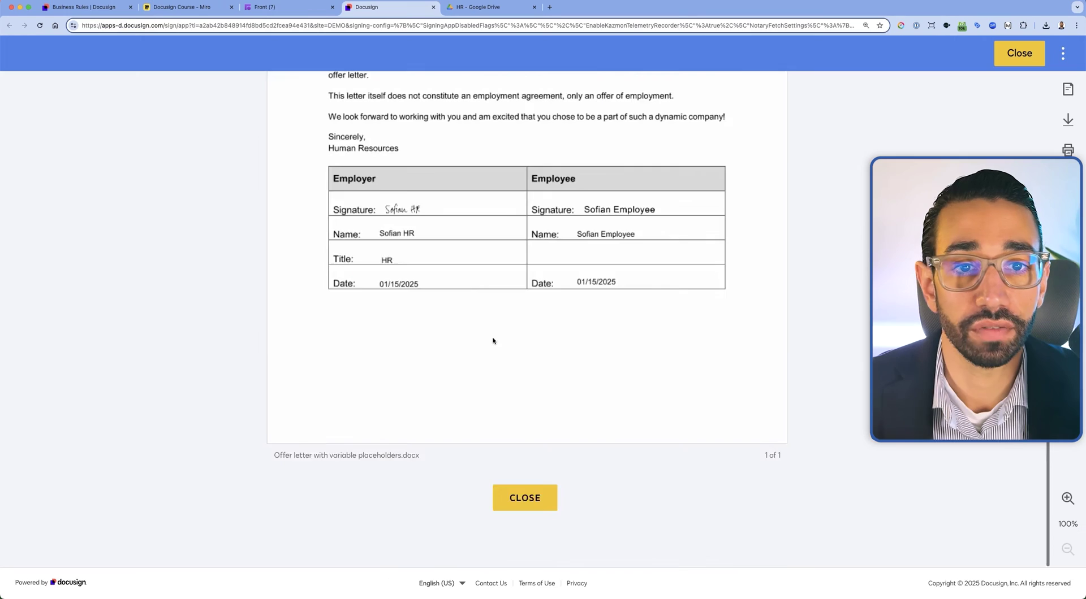
Open a preview of the signed offer letter PDF in the HR shared drive
left_click(479, 7)
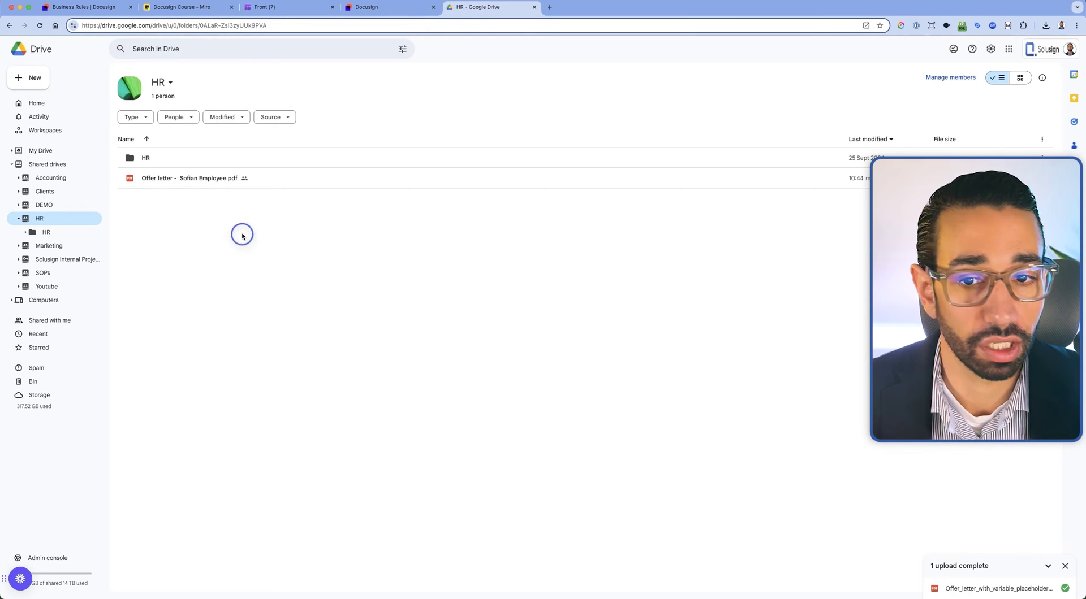
left_click(149, 181)
double_click(149, 180)
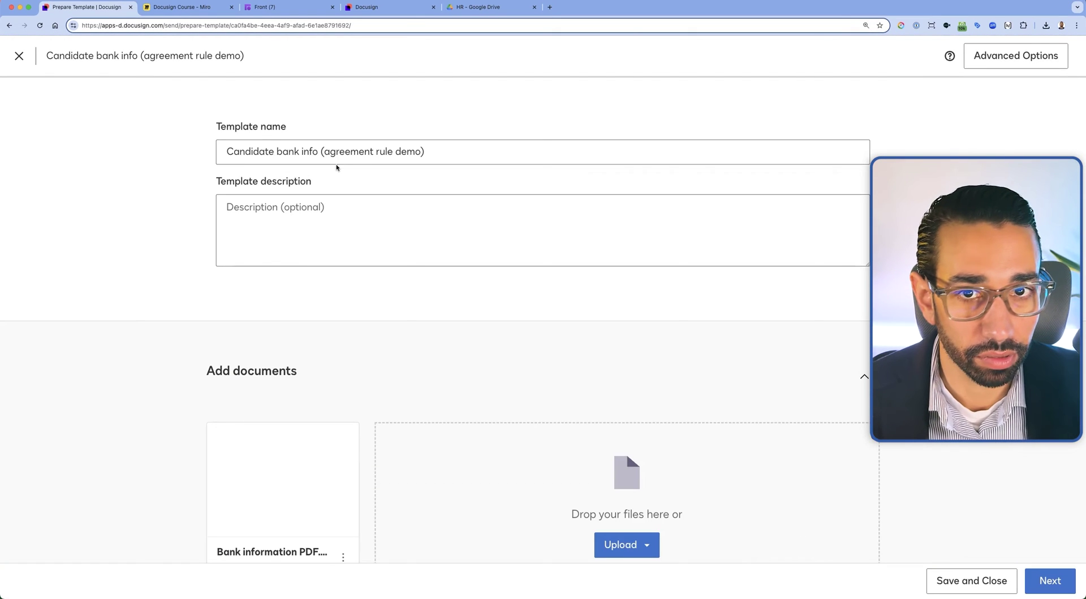
Preview the bank information PDF attached to the Candidate bank info template
scroll(433, 295, "down", 5)
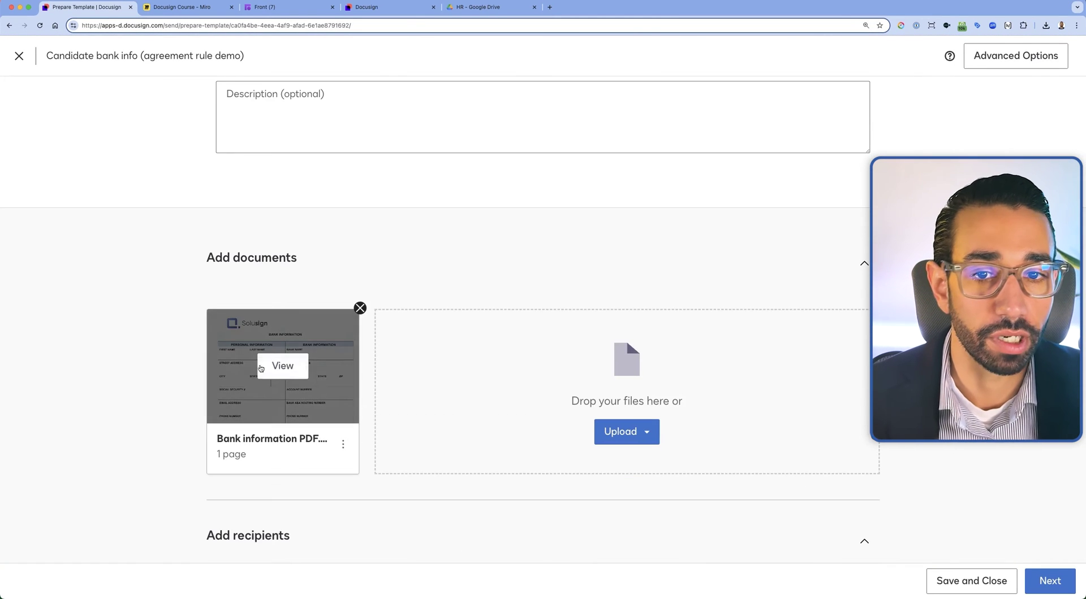
left_click(281, 368)
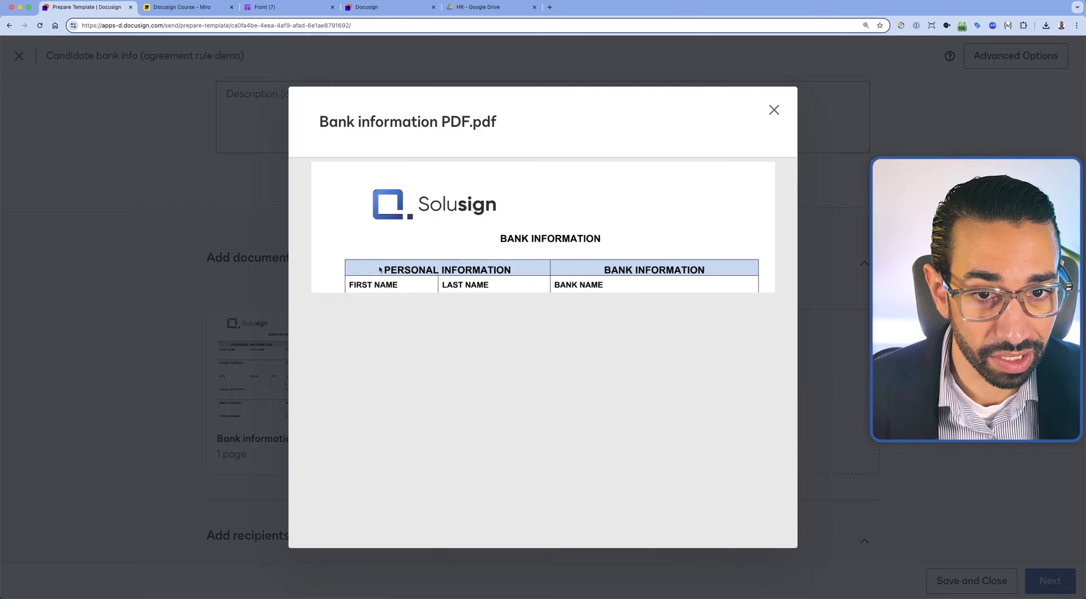
scroll(601, 356, "down", 3)
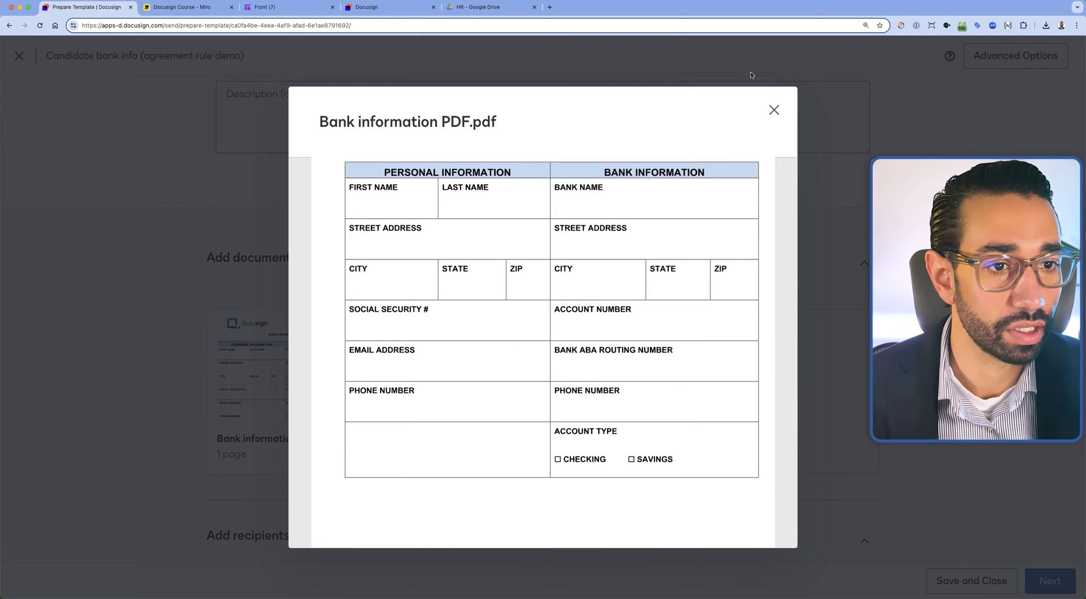
left_click(774, 110)
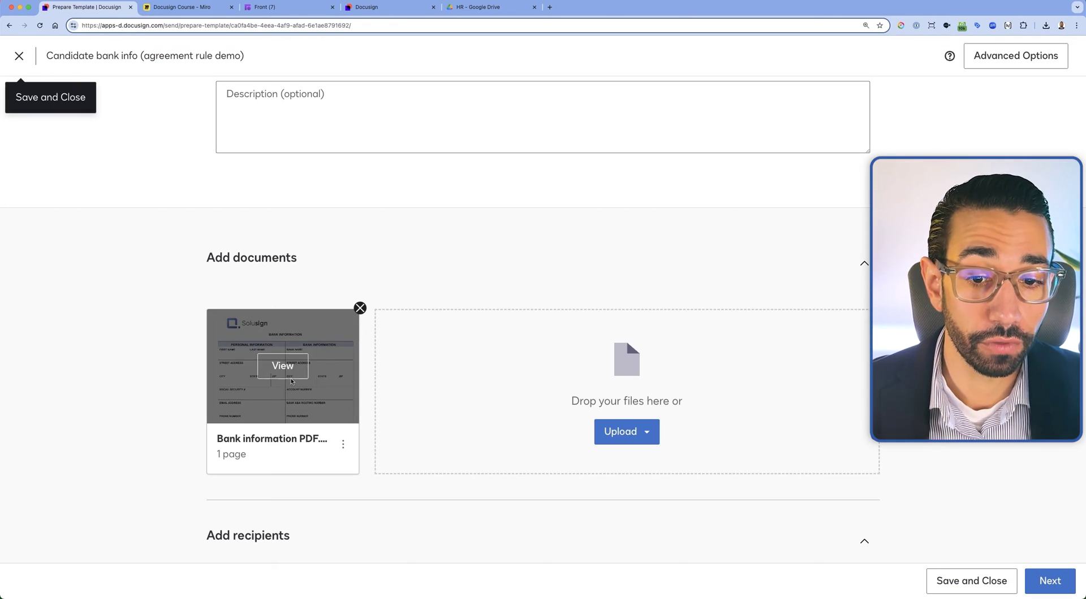
left_click(282, 365)
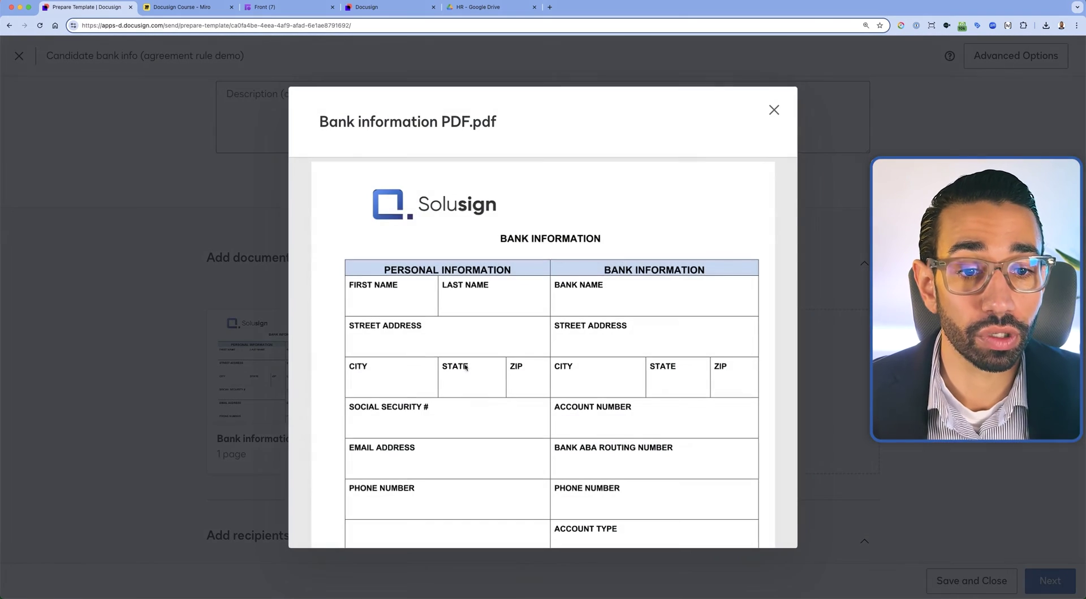
left_click(773, 110)
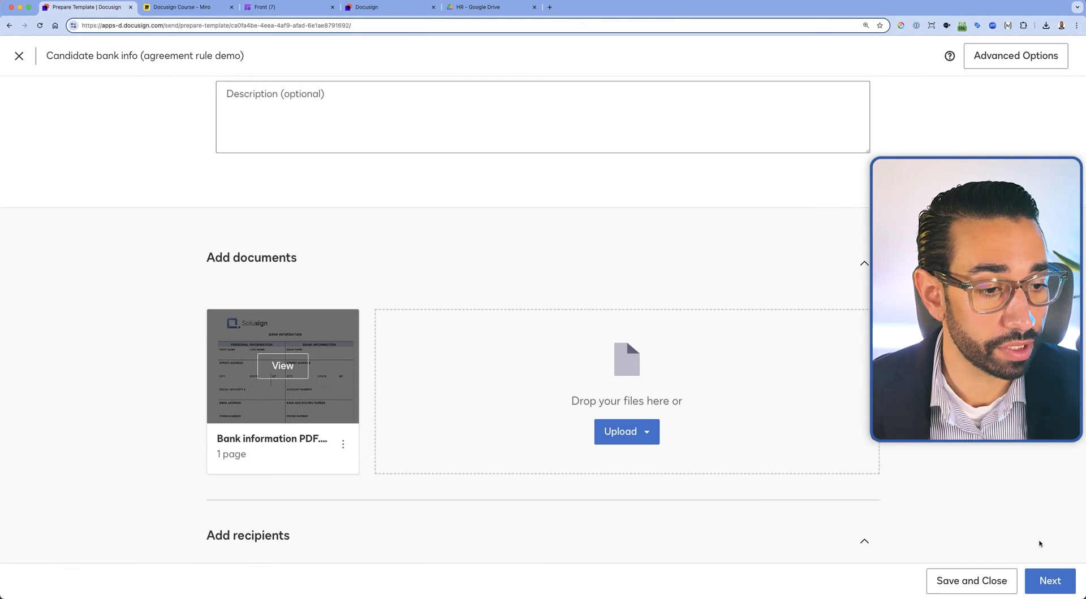
Check the street address data labels candidate_address_line1 and bank_address_line1, then save and close the template
left_click(1060, 578)
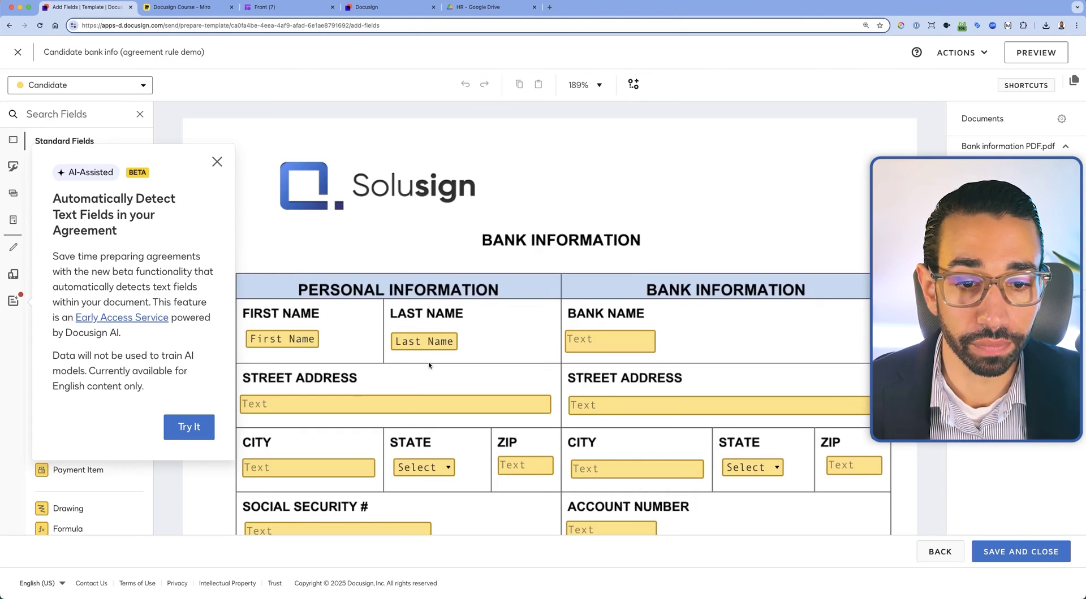
scroll(428, 366, "down", 1)
left_click(308, 367)
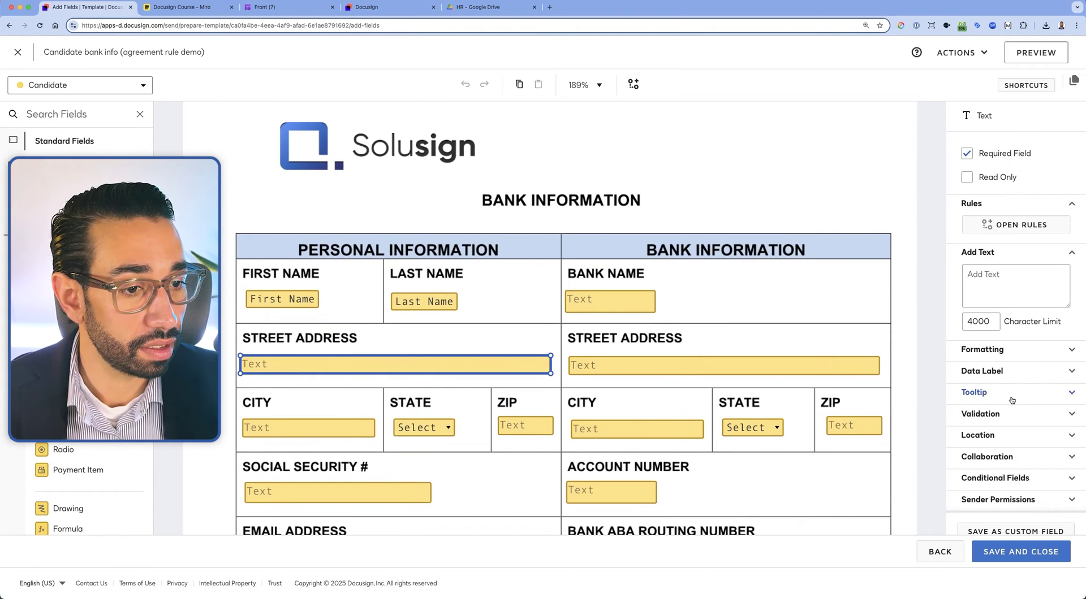
left_click(995, 371)
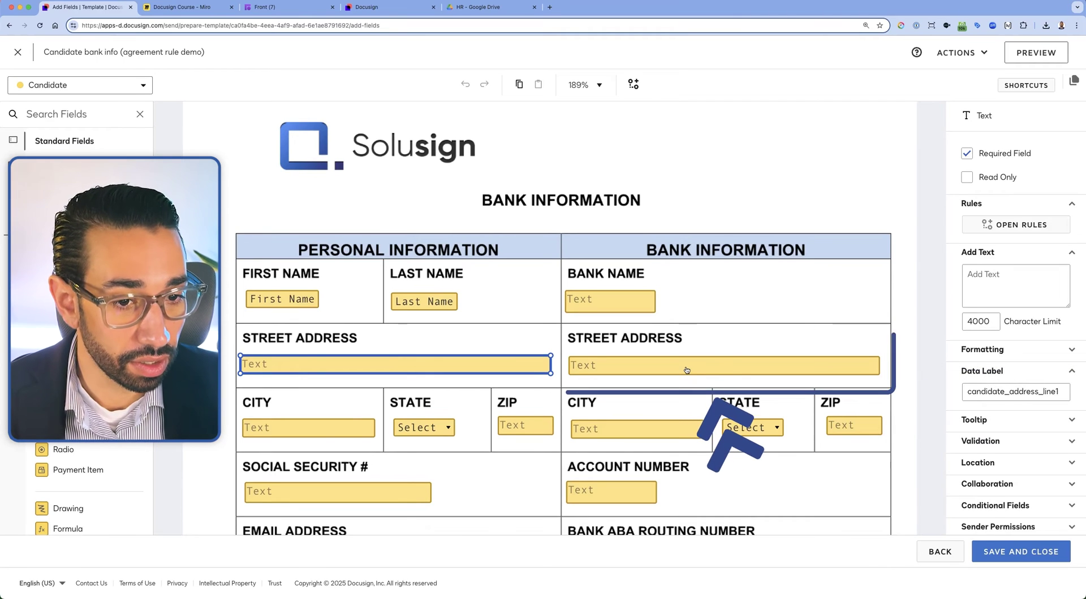
left_click(711, 373)
left_click(1021, 391)
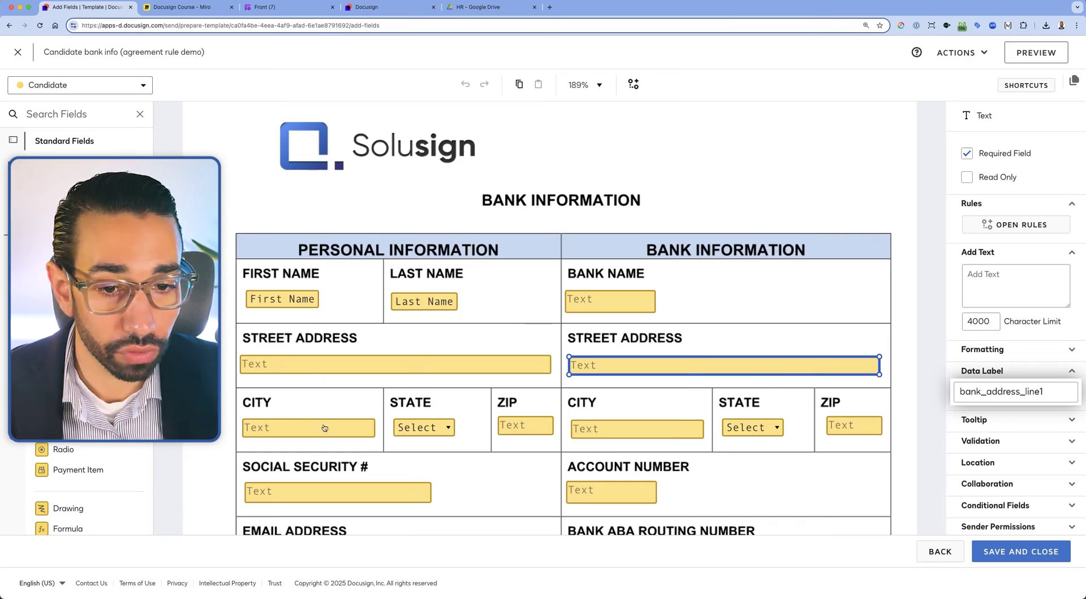
left_click(18, 51)
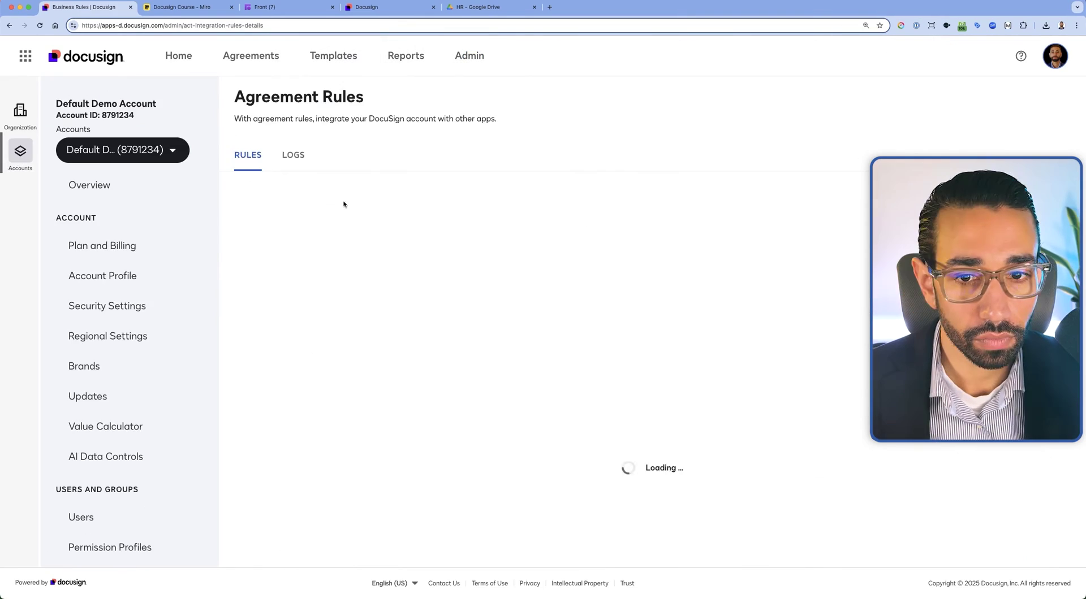
Add rule 'Export candidate bank details into spreadsheet' with condition Template Name is 'Candidate bank info (agreement rule demo)'
left_click(280, 170)
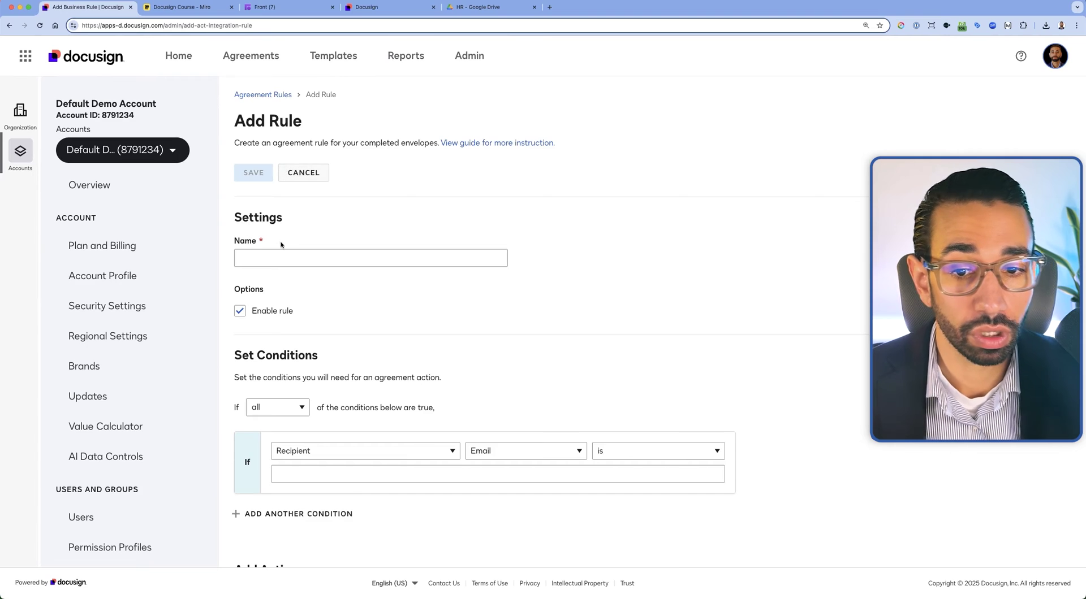
left_click(370, 258)
type("Export candidate bank details into spreadsheet")
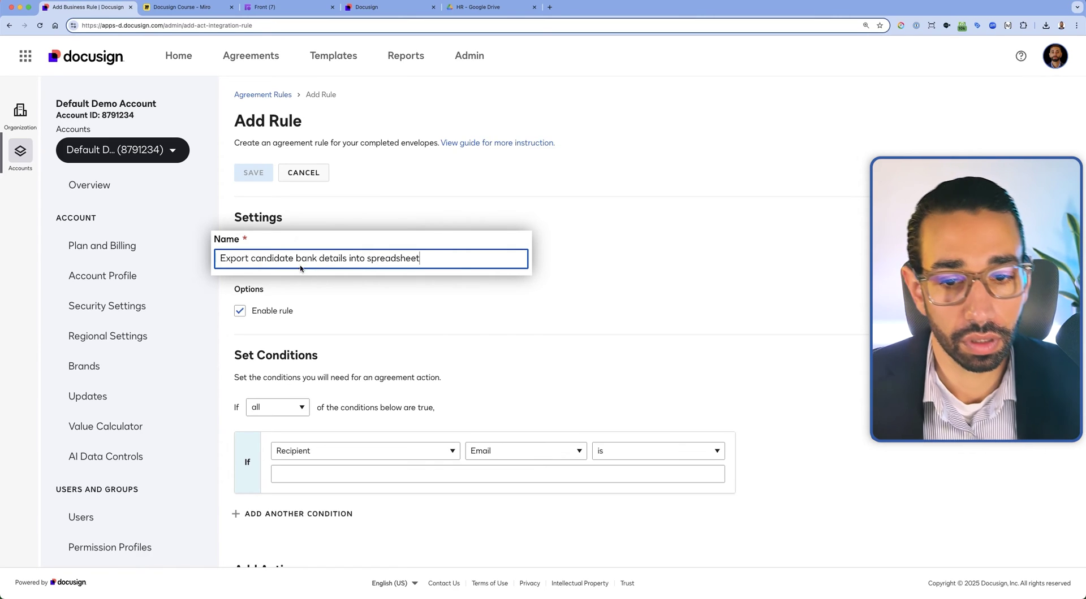
scroll(363, 291, "down", 2)
left_click(339, 358)
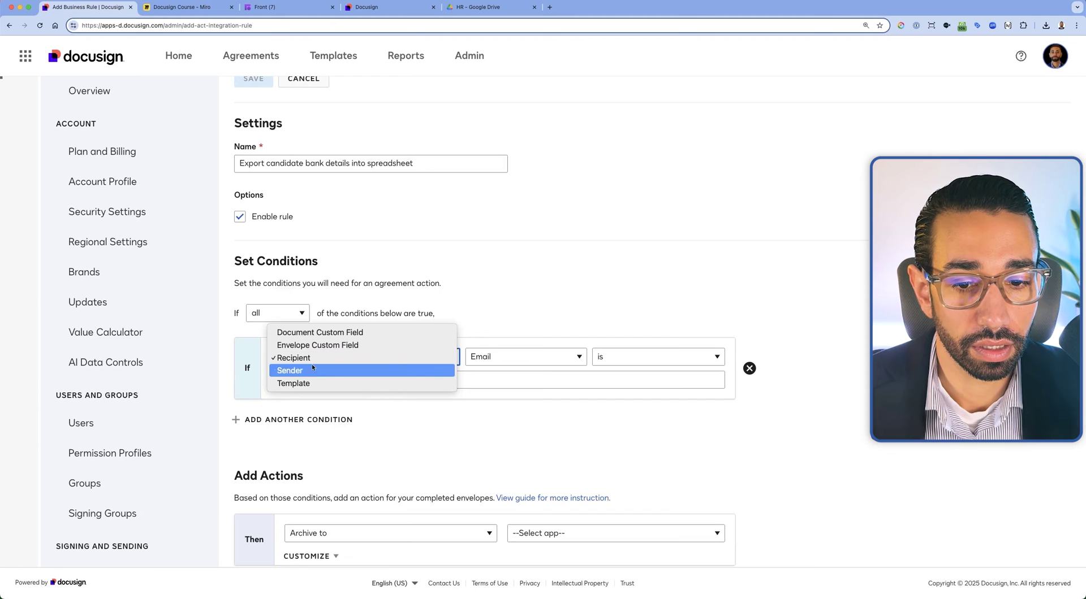
left_click(312, 384)
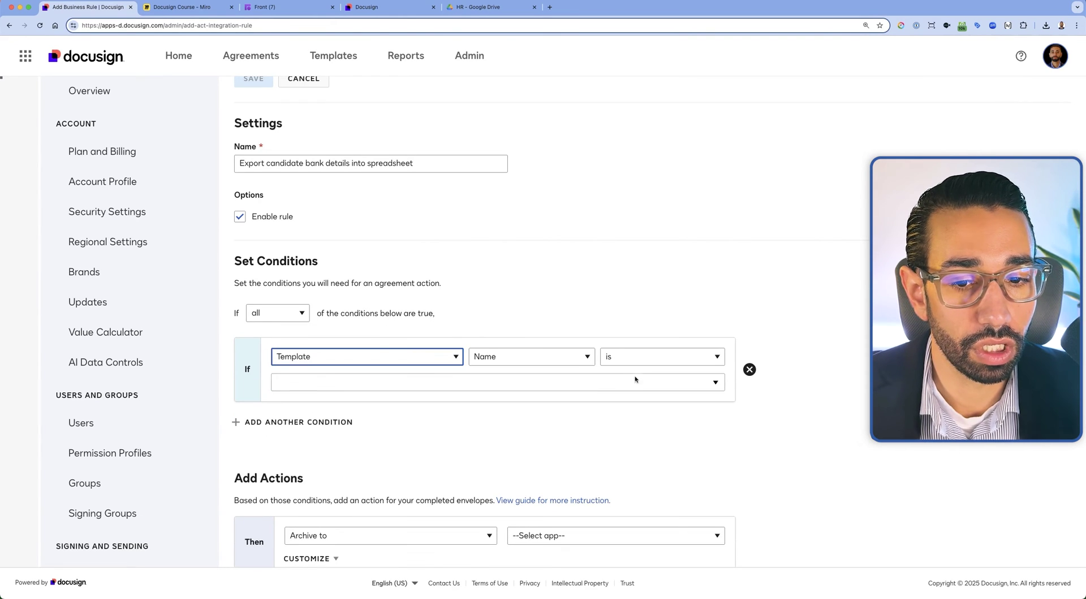
left_click(635, 380)
left_click(346, 414)
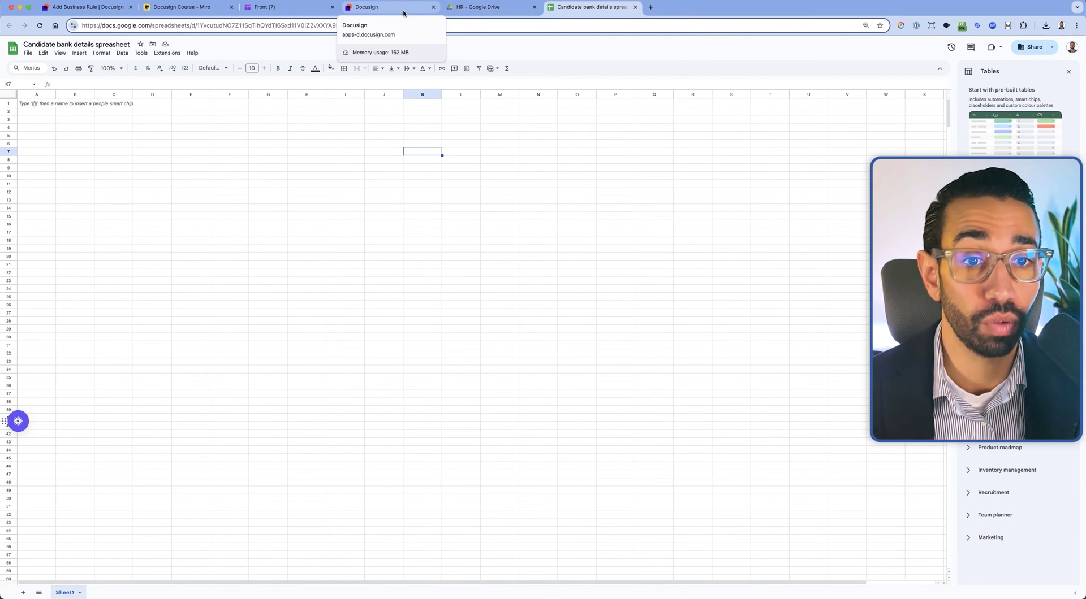
Use the Move dialog to confirm the Candidate bank details spreadsheet sits in the HR folder, without moving it
key("super+equal")
key("super+equal")
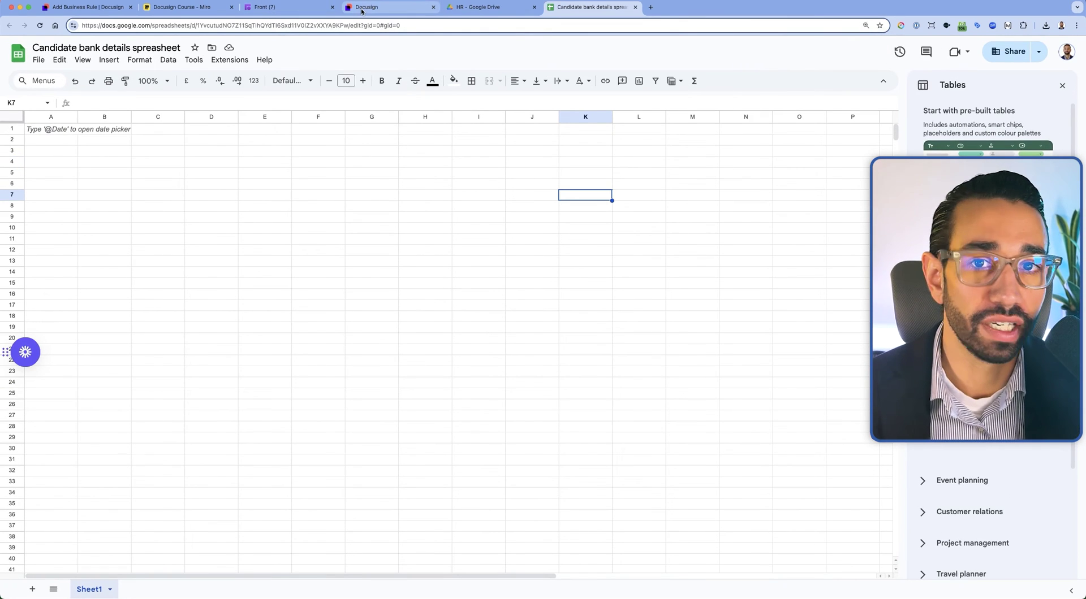
left_click(501, 8)
left_click(564, 8)
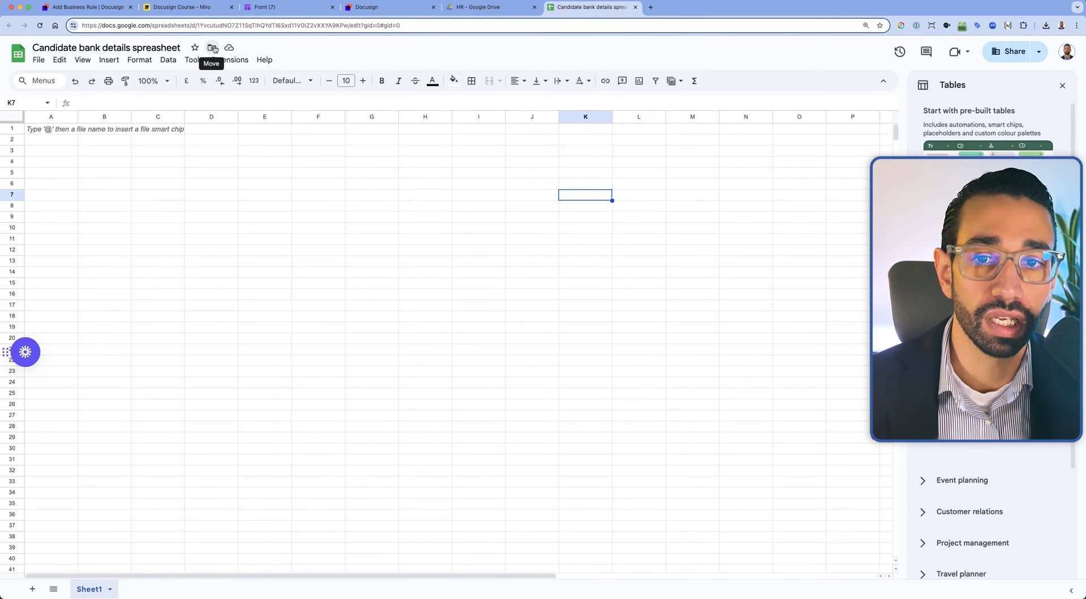
left_click(212, 48)
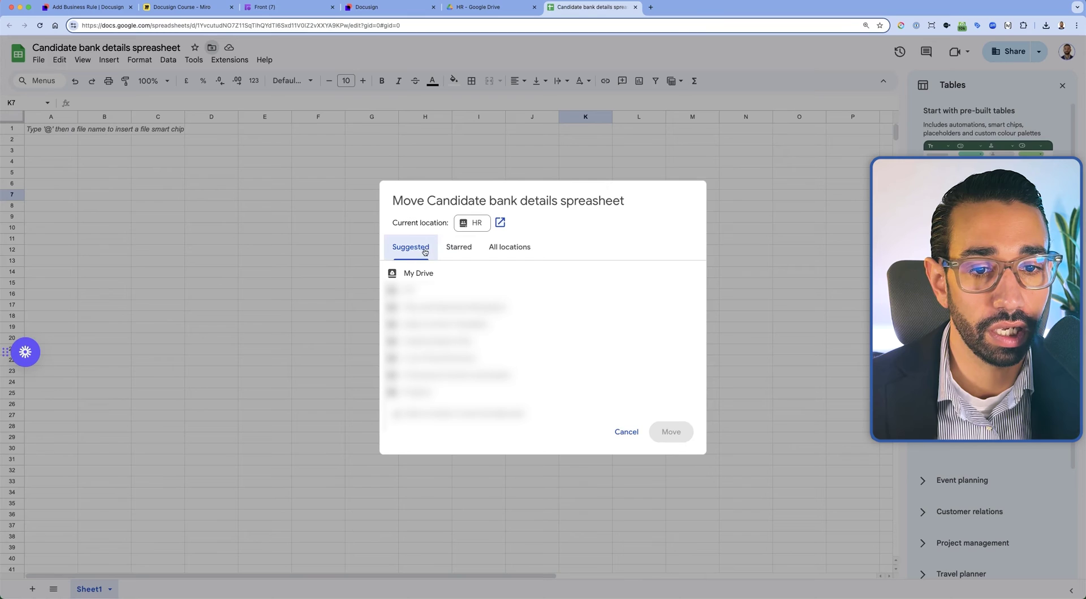
left_click(509, 247)
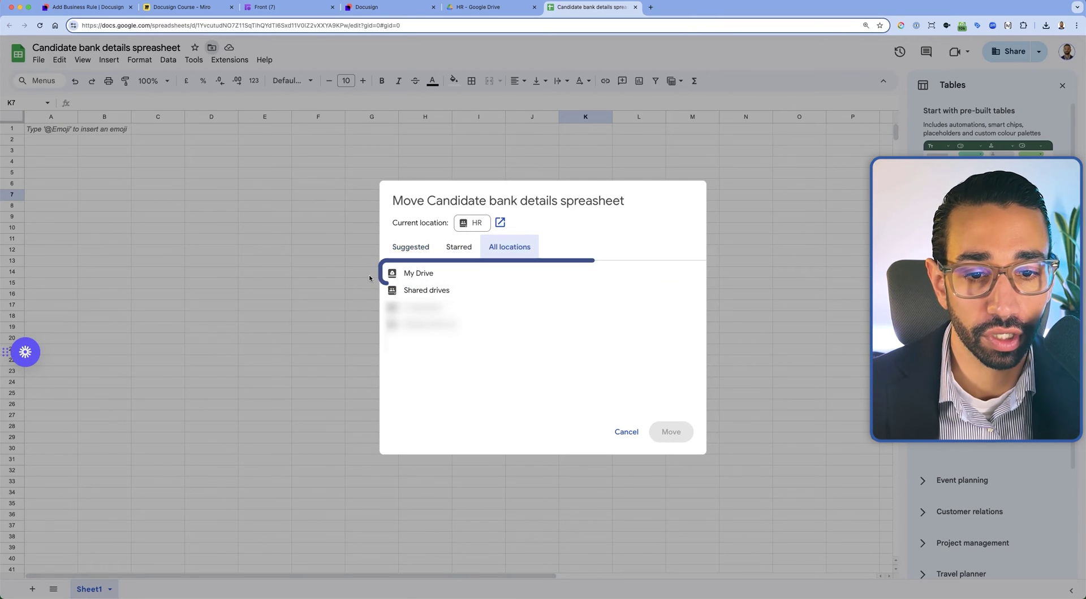
left_click(626, 432)
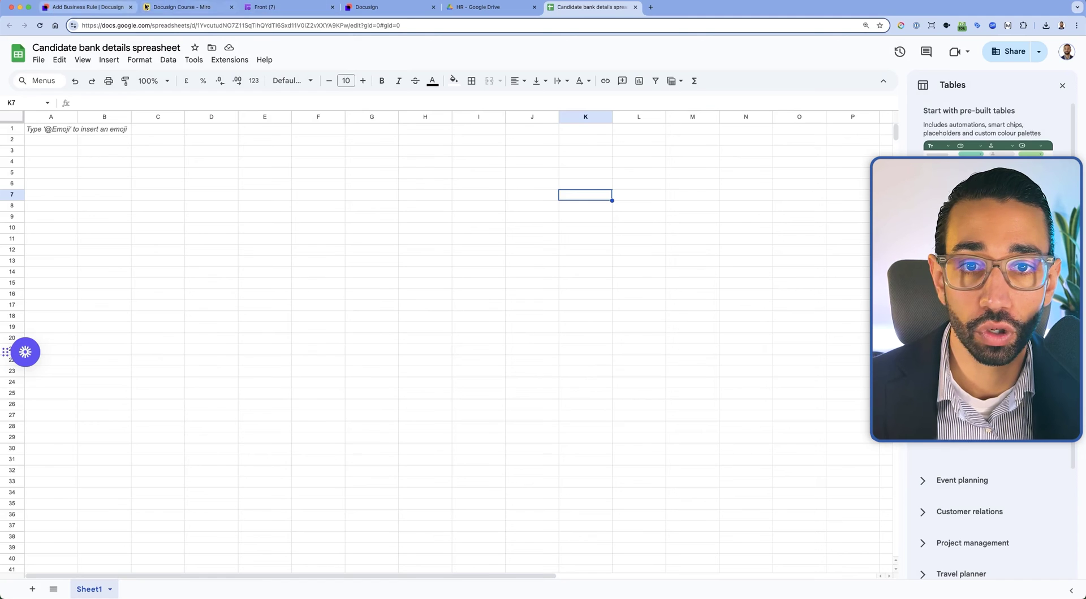
left_click(73, 7)
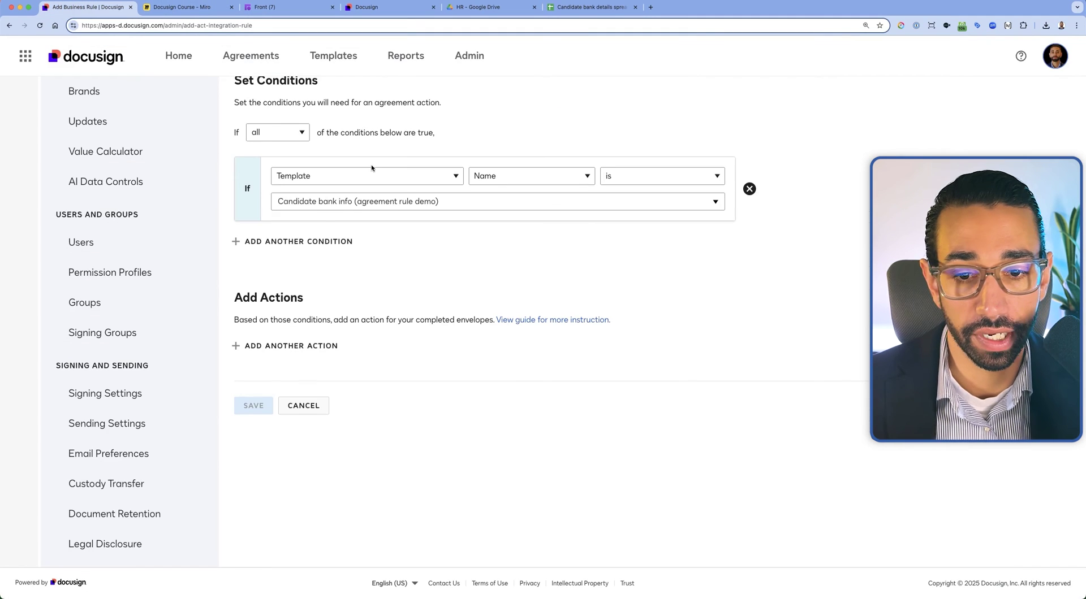
Add an Export to Spreadsheet action to the Google Drive 'Candidate bank details spreasheet' sheet and save the rule
left_click(315, 346)
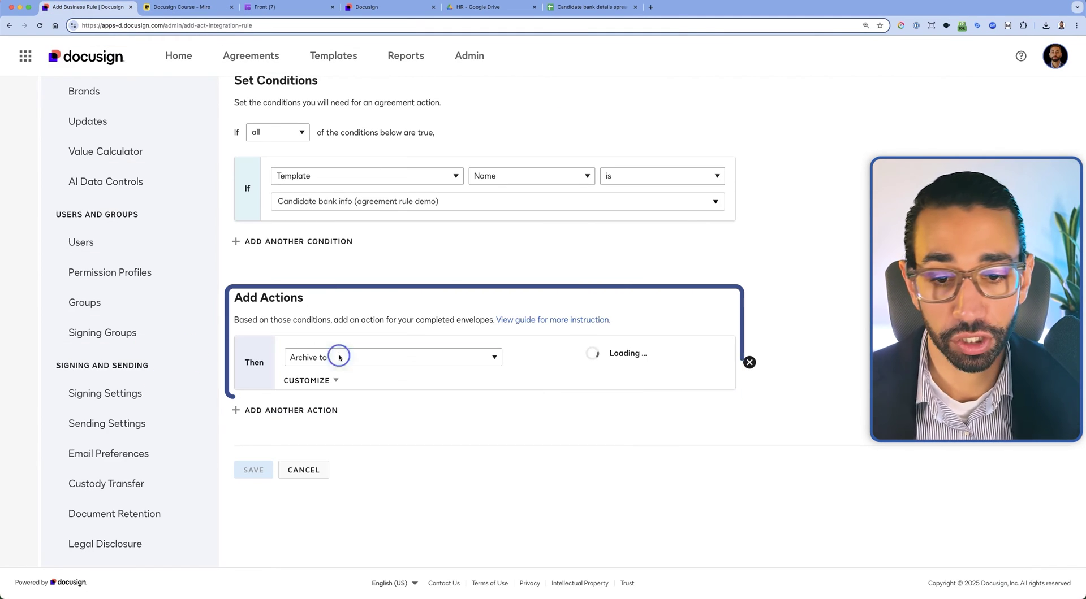
left_click(338, 356)
left_click(337, 384)
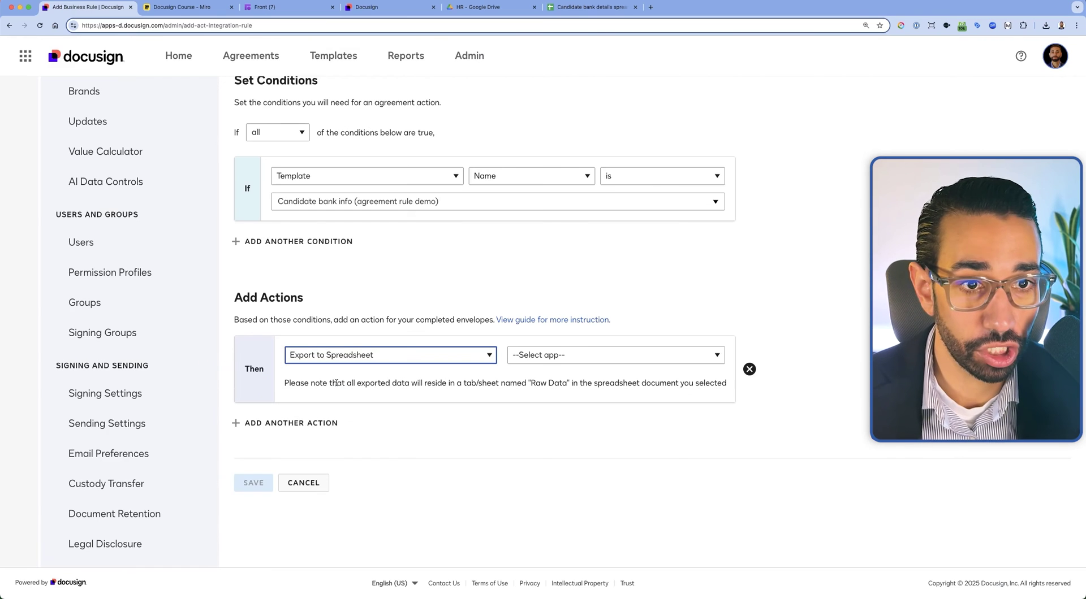
left_click(564, 359)
left_click(555, 368)
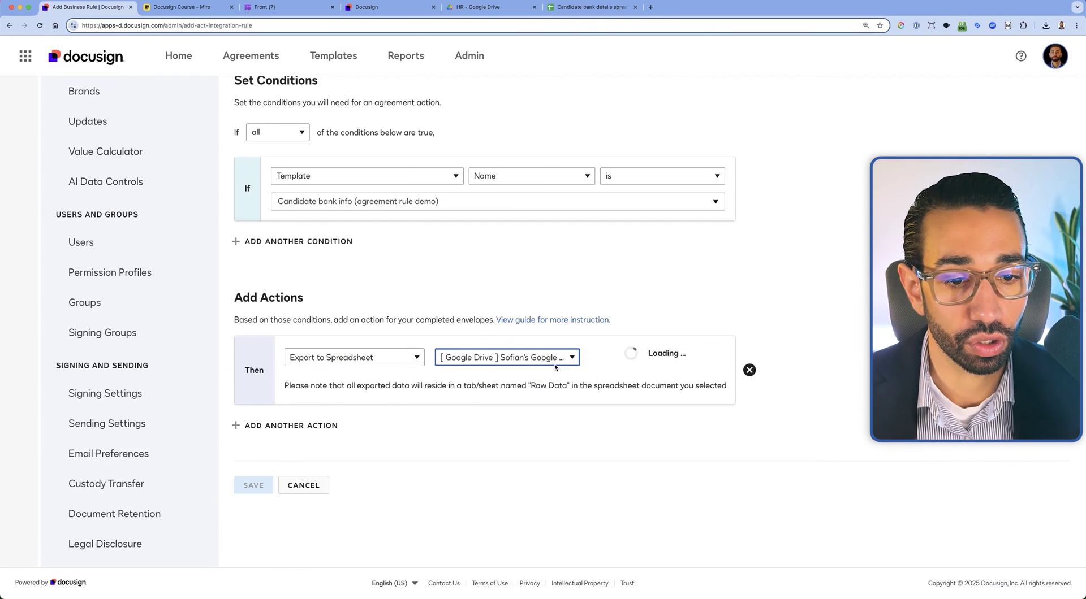
left_click(652, 355)
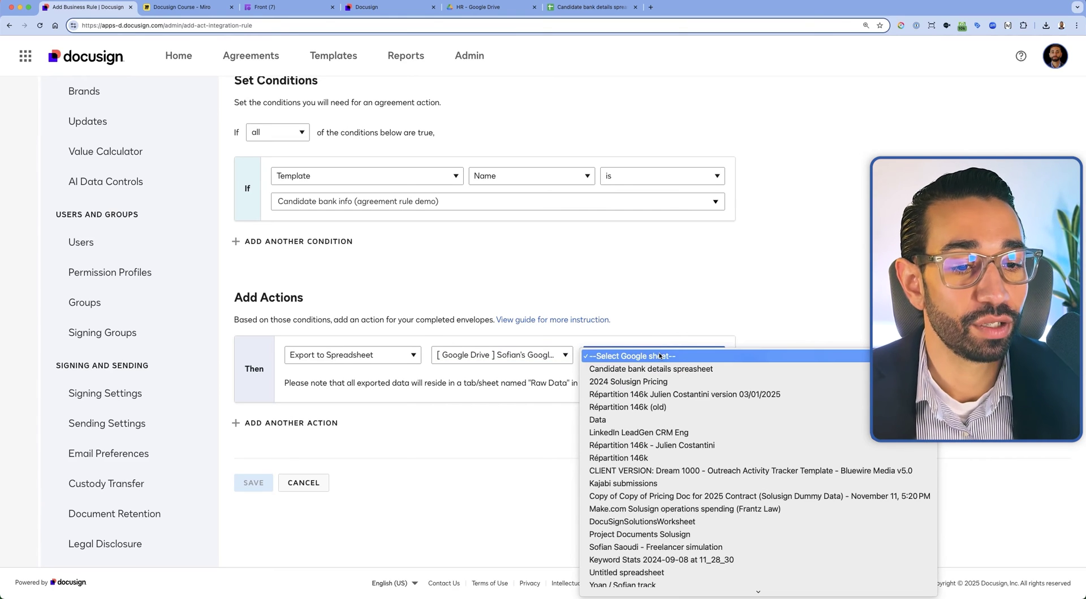
left_click(615, 369)
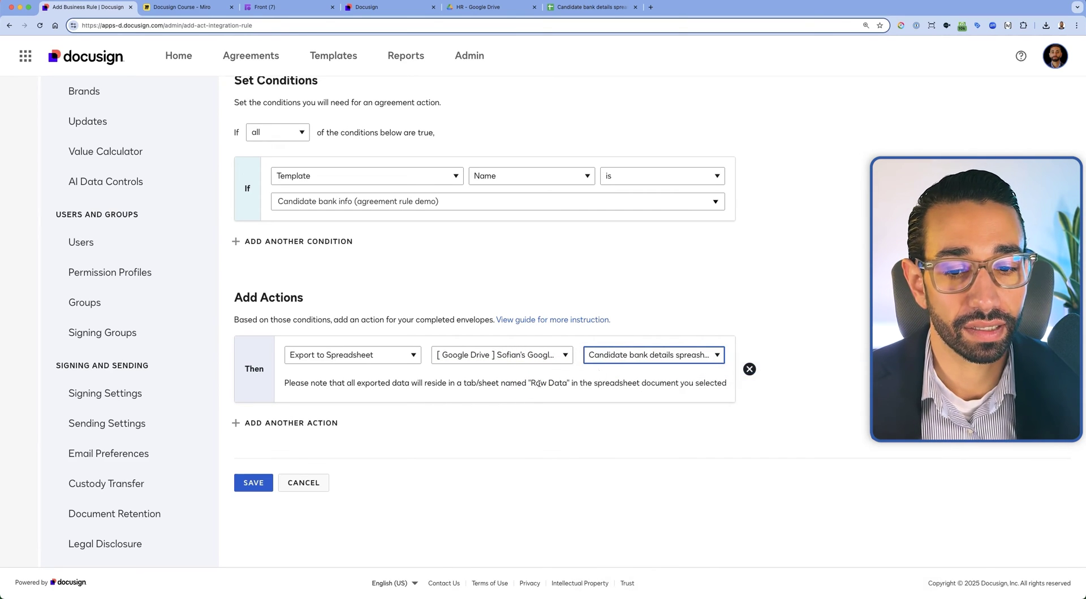
left_click(254, 483)
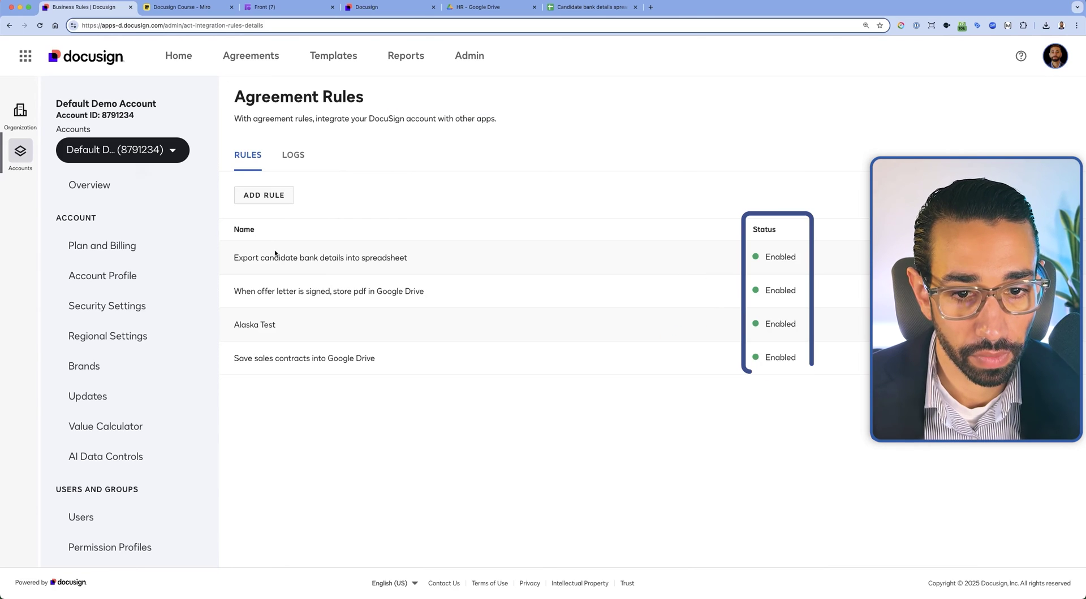
Send the Candidate bank info template with subject 'Complete with Docusign your bank details'
left_click(368, 8)
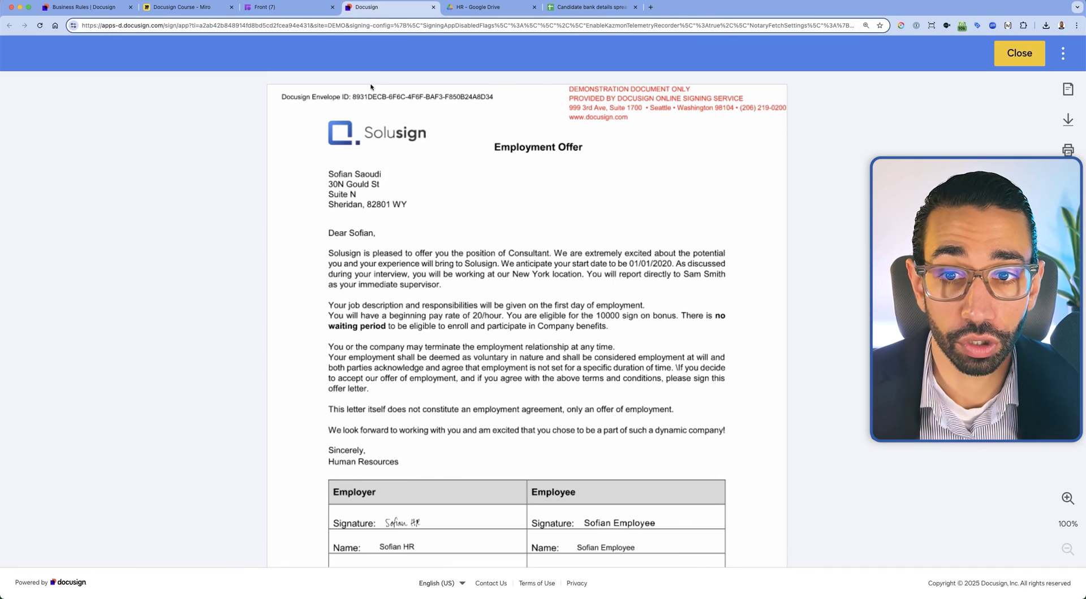
left_click(75, 3)
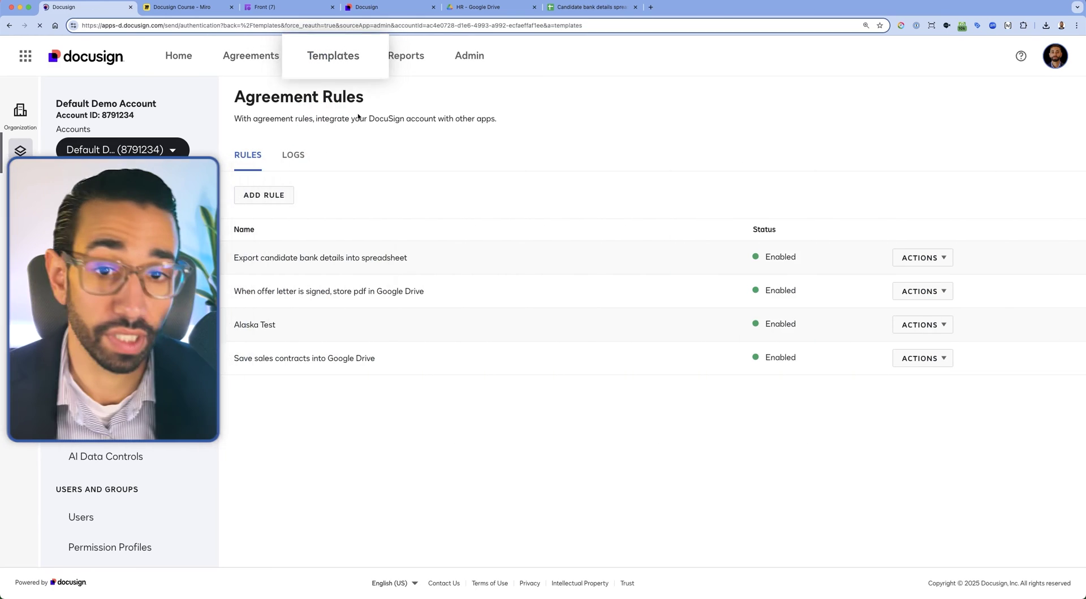
left_click(1009, 343)
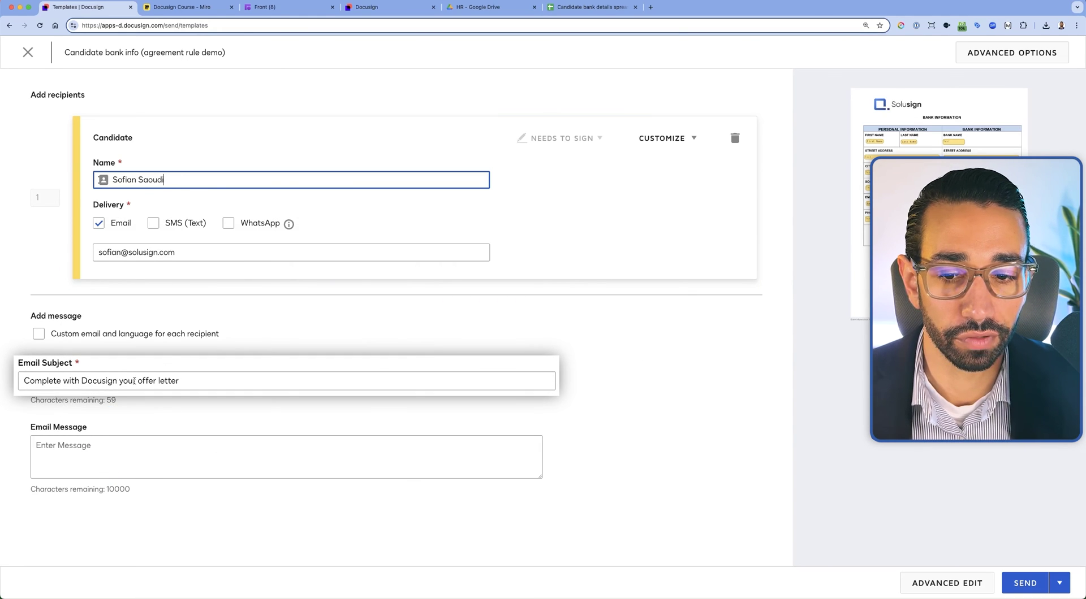
left_click_drag(119, 381, 216, 381)
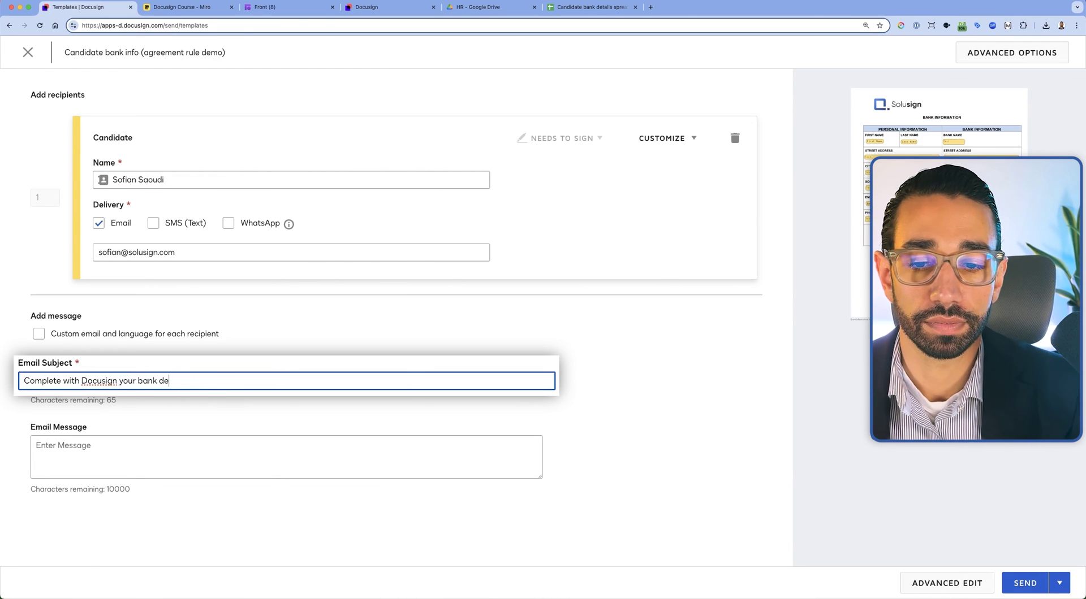
left_click(1027, 582)
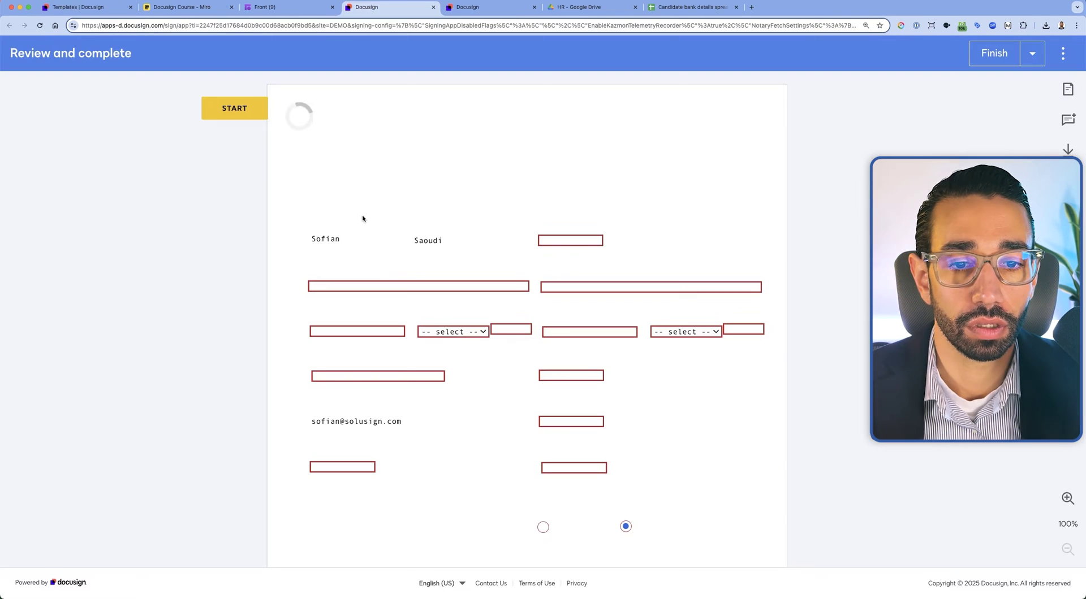
Fill in the bank form, starting with the bank name, and correct the invalid routing number
left_click(584, 244)
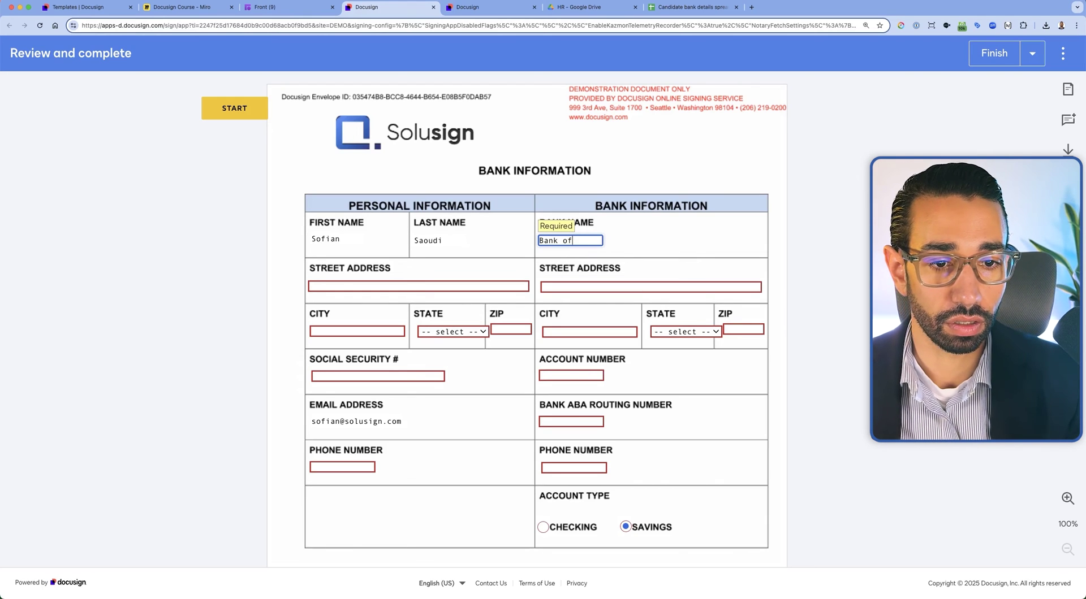
type("Bank of america")
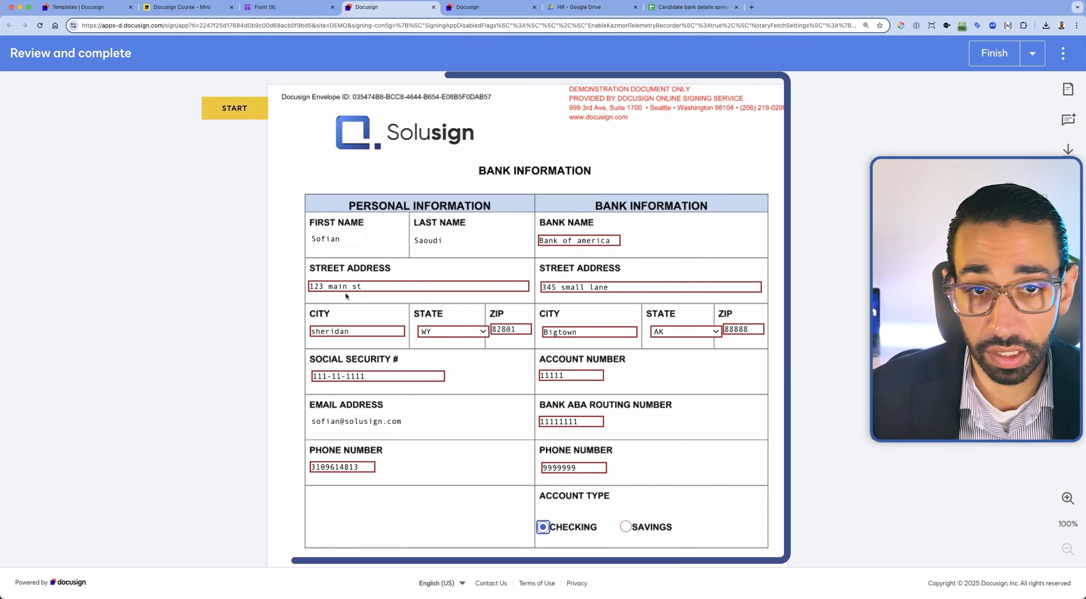
scroll(725, 403, "down", 1)
scroll(725, 403, "down", 5)
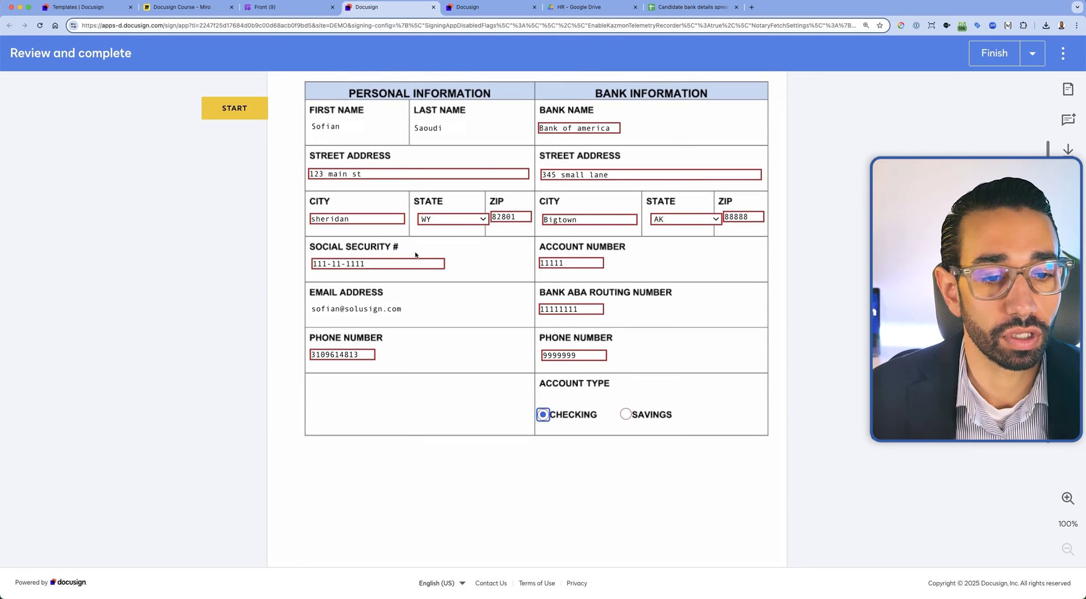
left_click(526, 508)
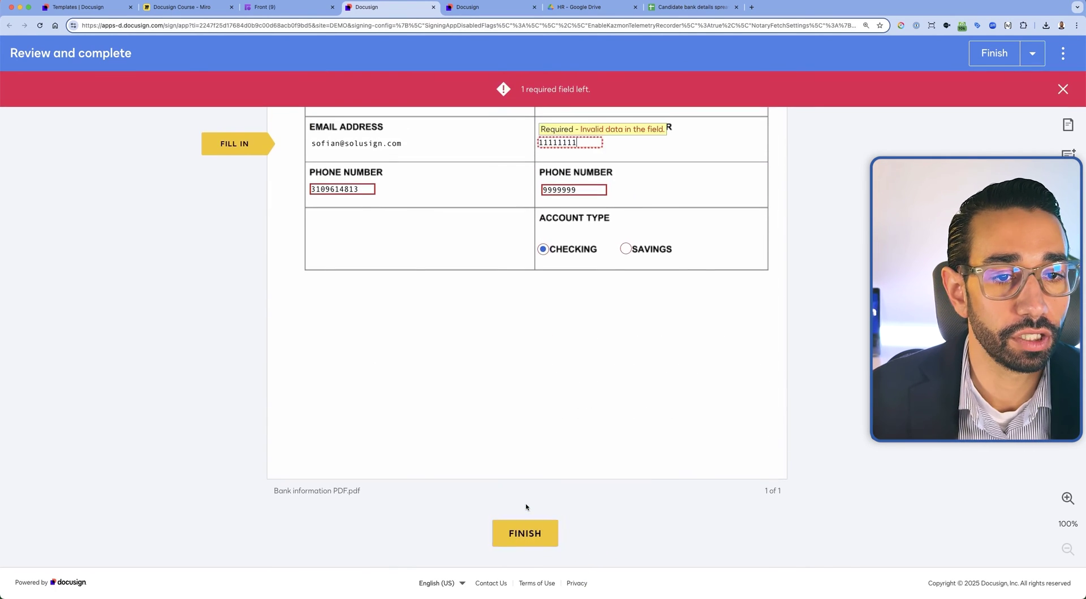
type("1")
left_click(987, 57)
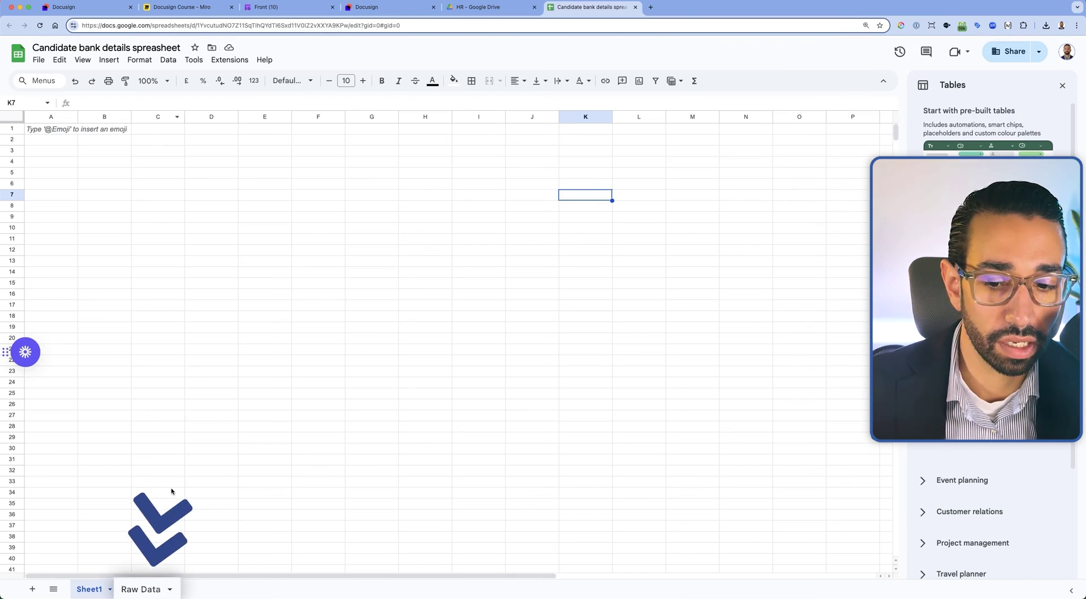
Widen column A on the Raw Data tab and auto-fit every column to its content
left_click(142, 590)
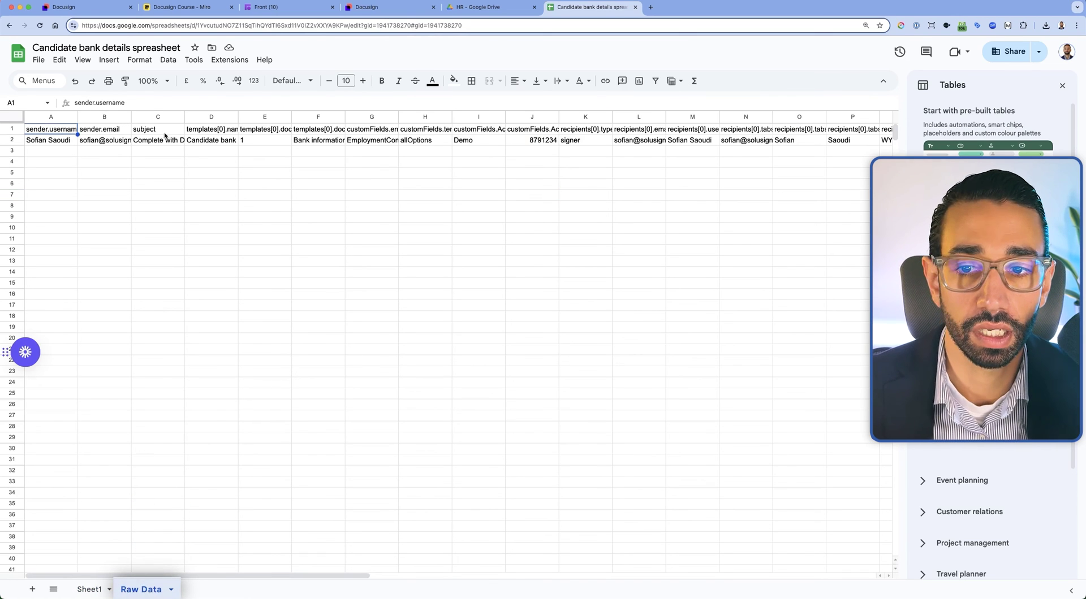
left_click_drag(78, 117, 120, 118)
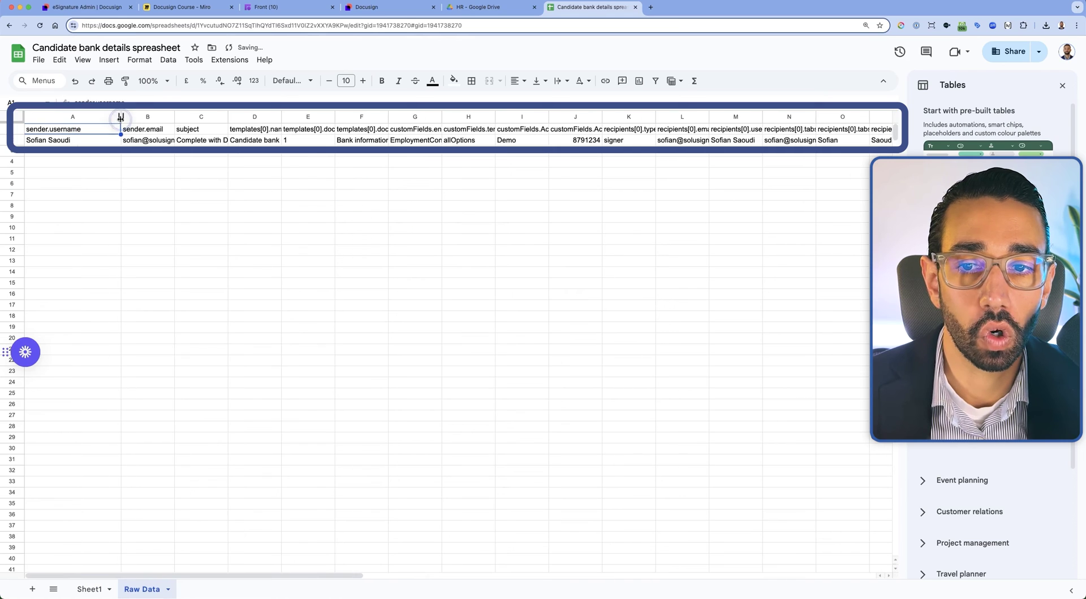
scroll(237, 130, "right", 4)
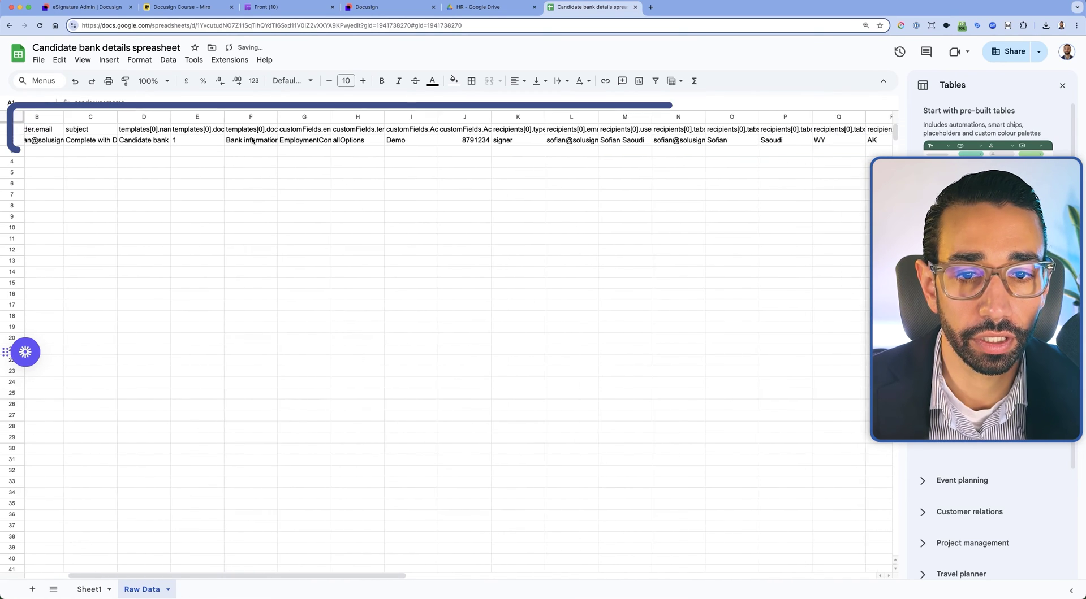
left_click(21, 117)
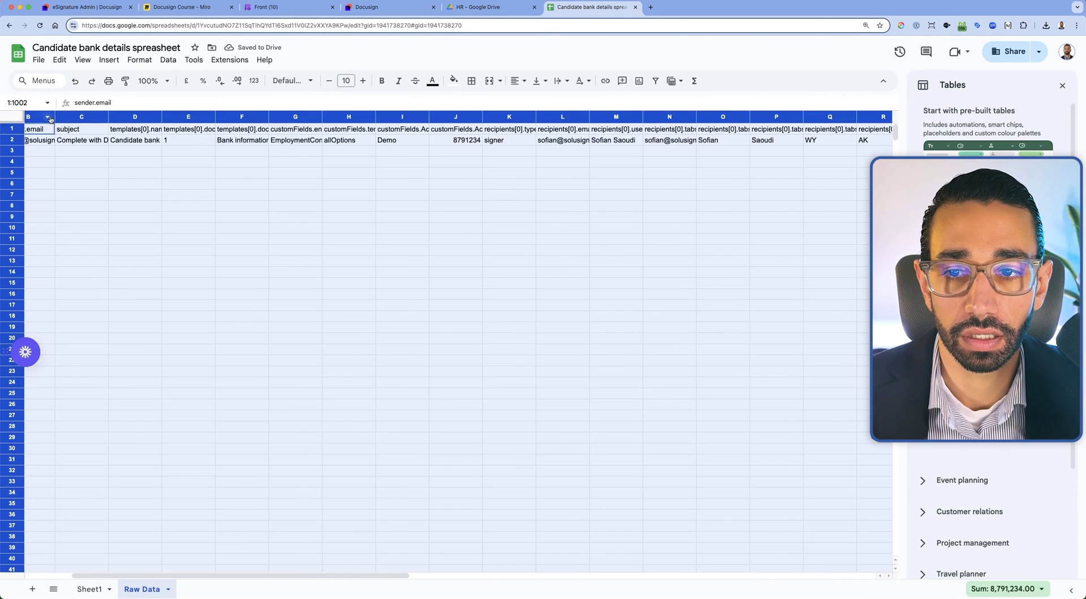
double_click(54, 117)
left_click(316, 166)
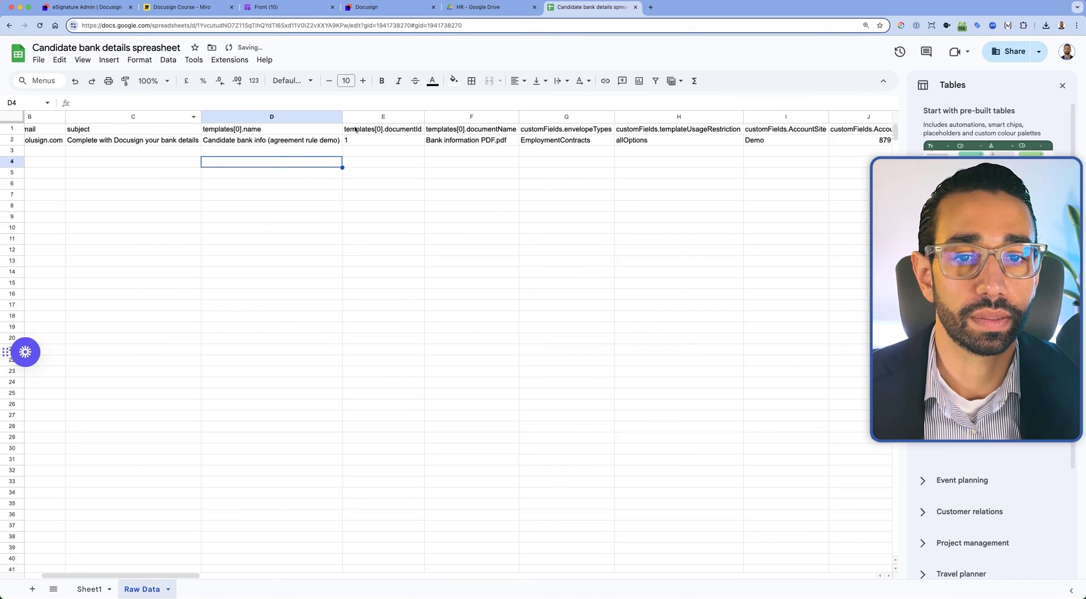
scroll(355, 130, "right", 7)
scroll(436, 131, "right", 15)
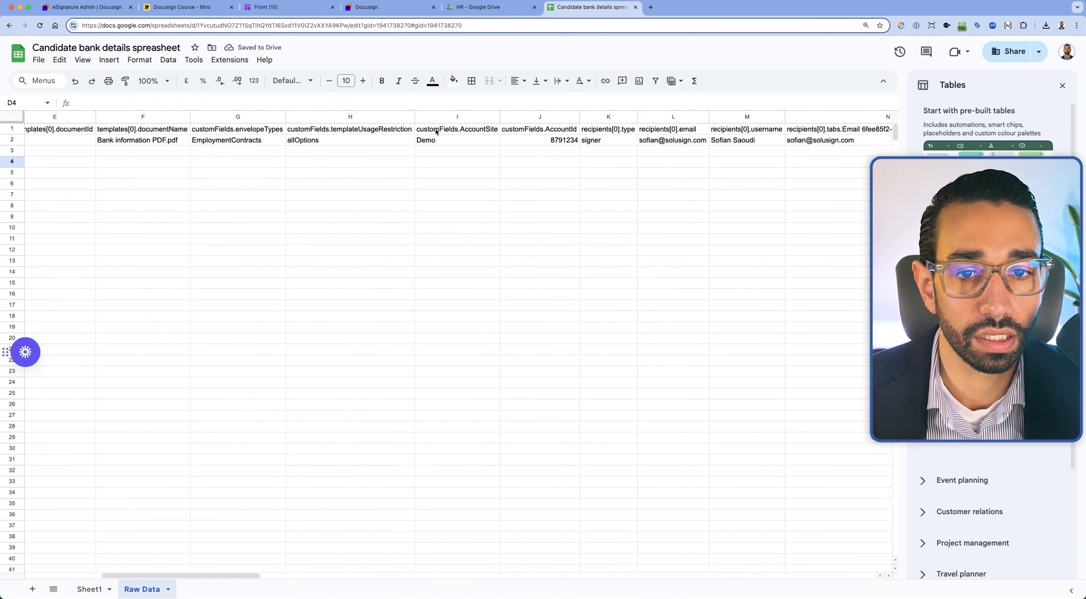
scroll(316, 135, "right", 20)
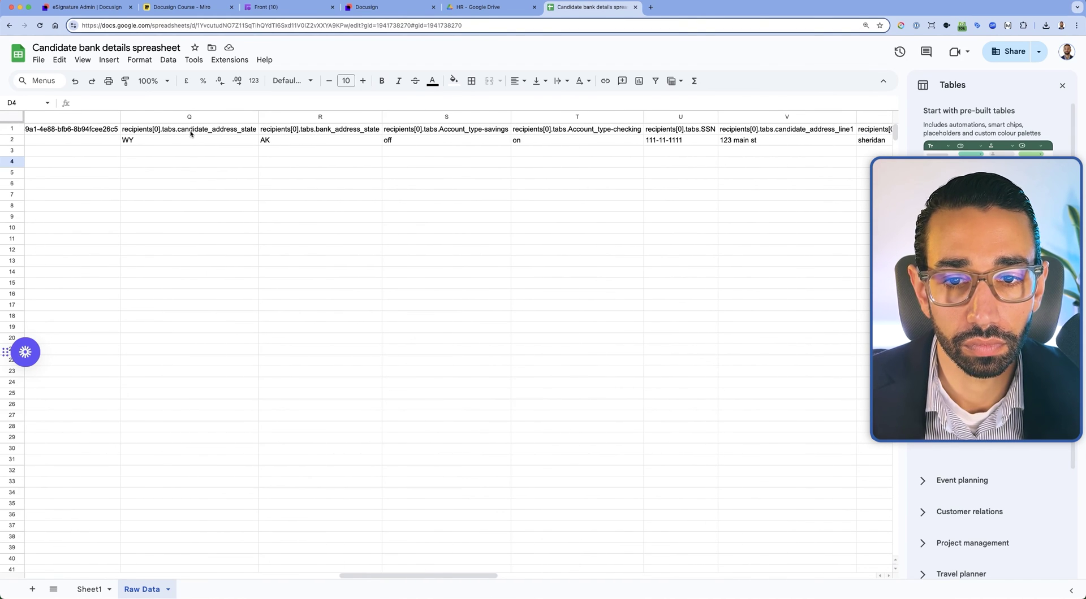
scroll(289, 140, "left", 20)
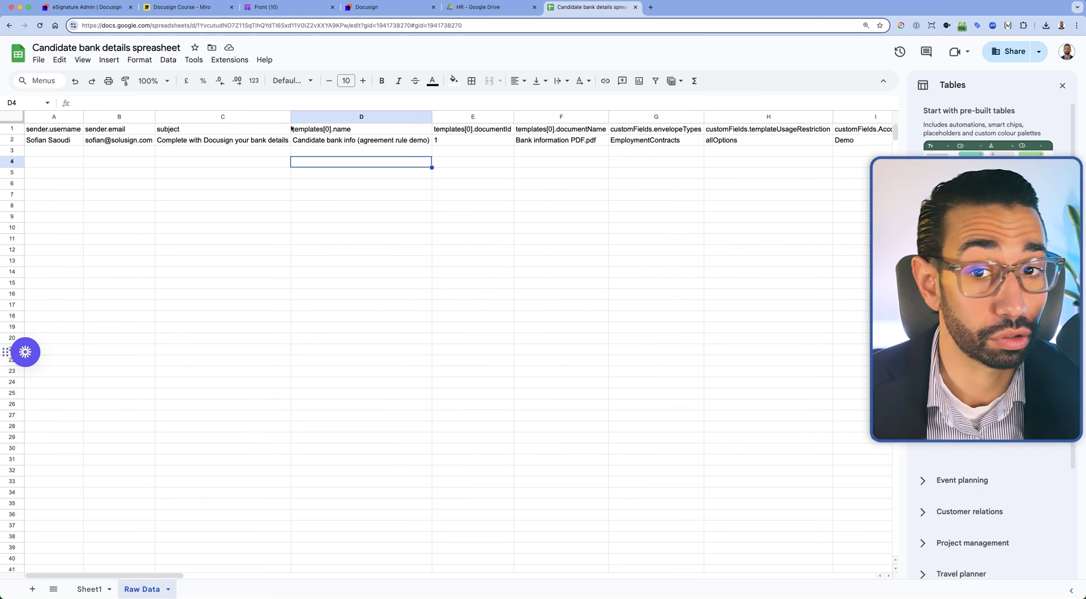
Enter the header 'Candidate address line 1' in cell A1 of Sheet1
left_click(89, 589)
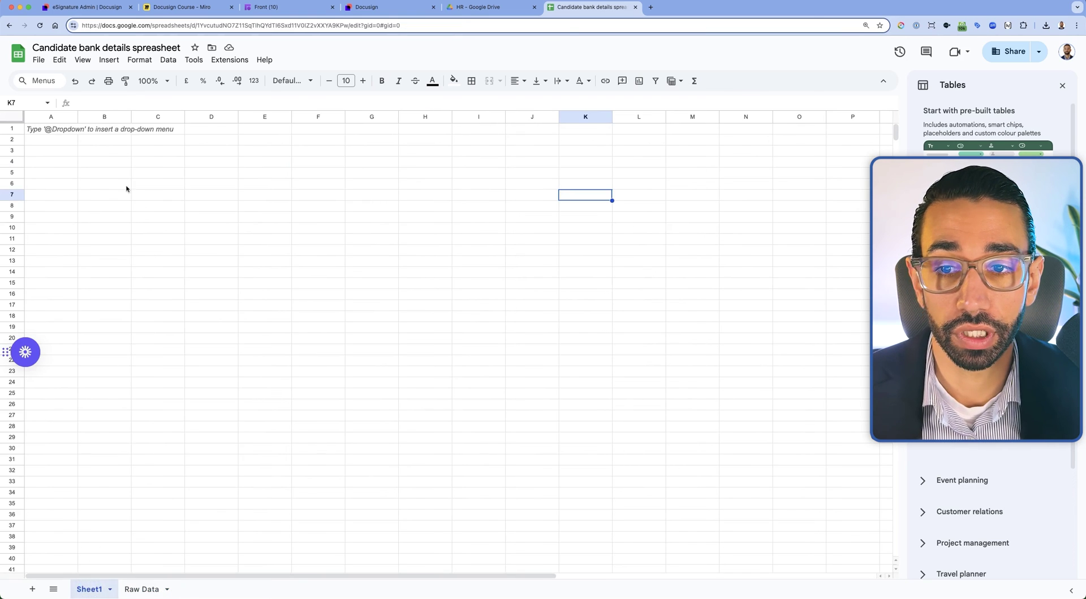
left_click(58, 131)
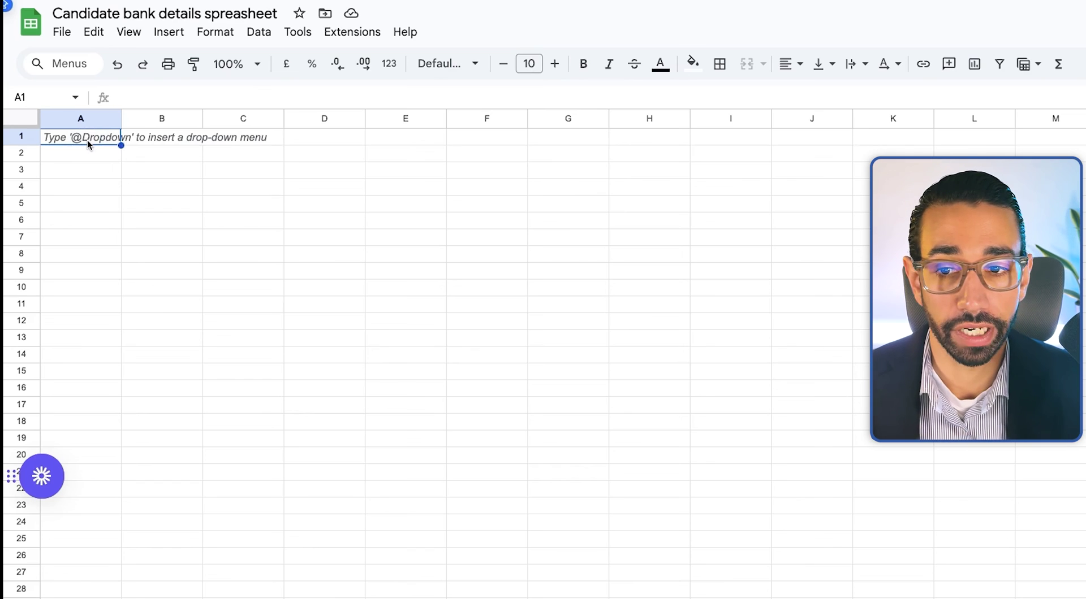
type("Candidate address line 1")
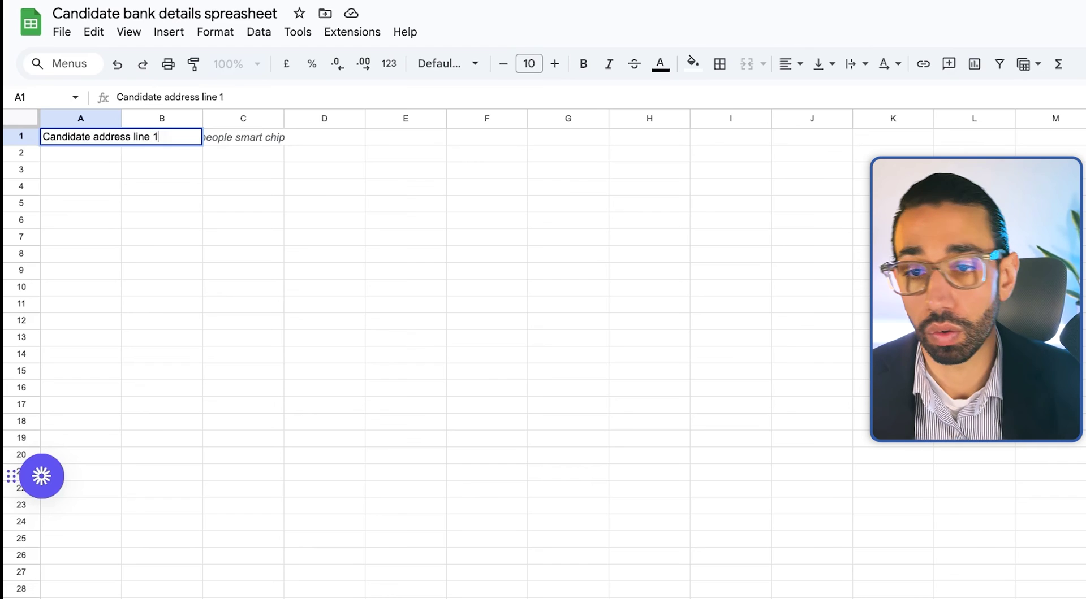
left_click(103, 180)
Enter ='Raw Data'!V2 in A2 and fill the formula down column A
left_click(88, 156)
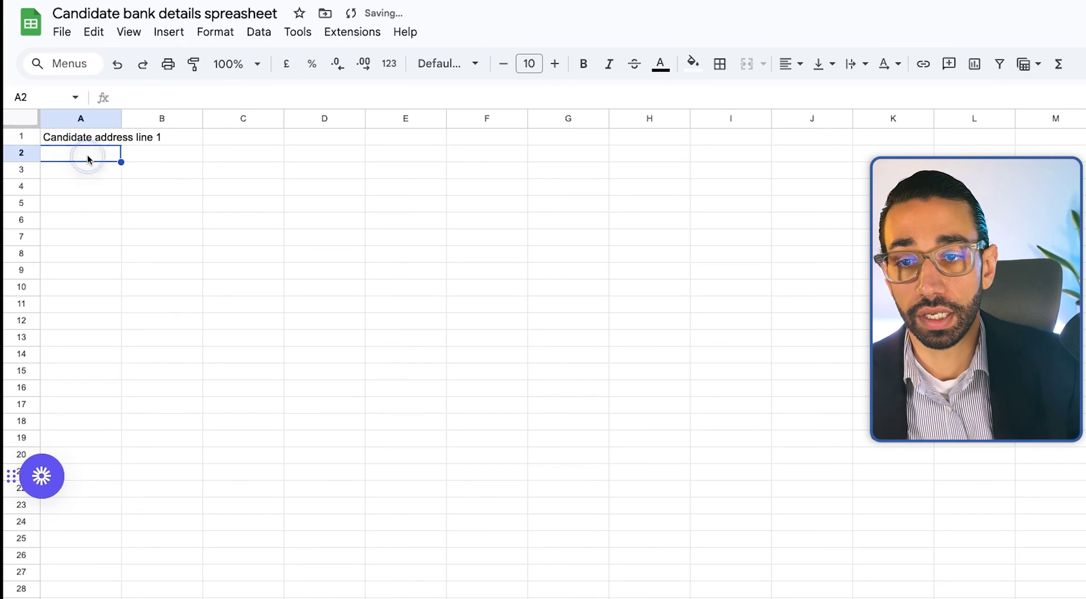
type("=-")
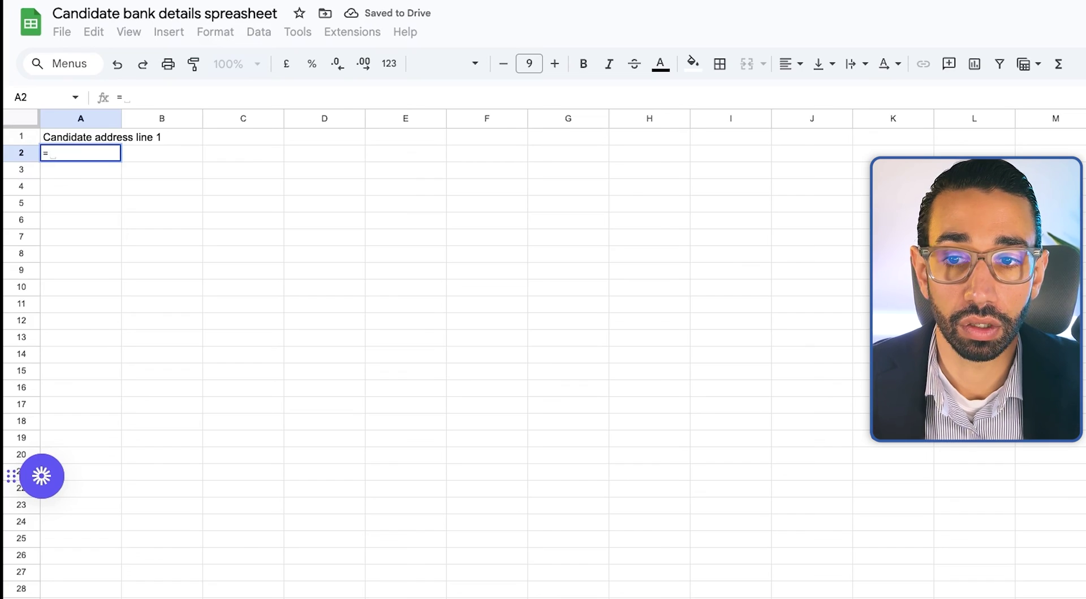
key("alt+Down")
scroll(792, 181, "right", 5)
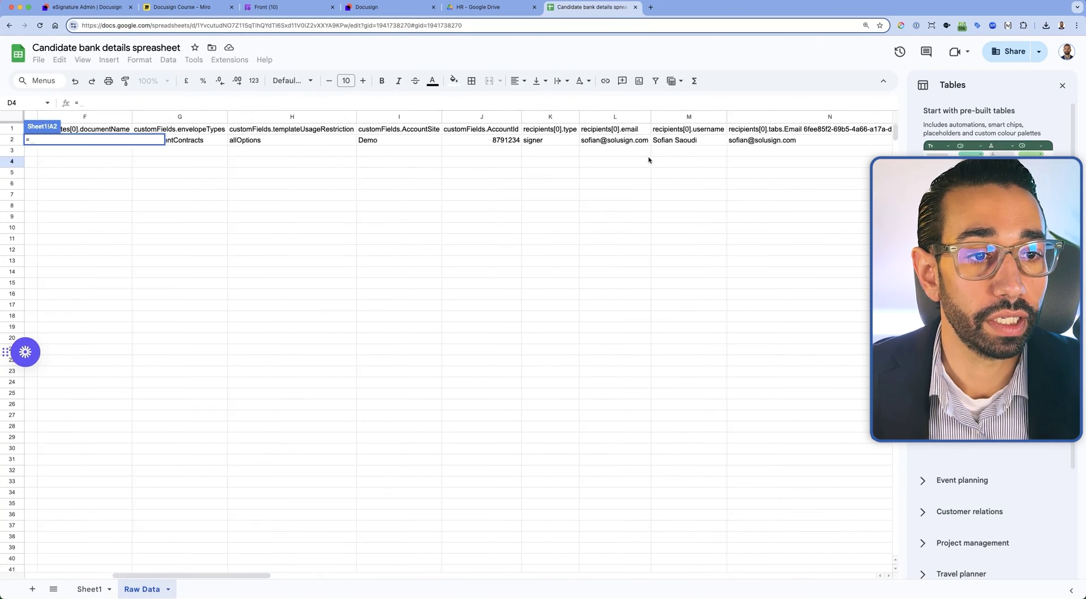
scroll(648, 160, "right", 10)
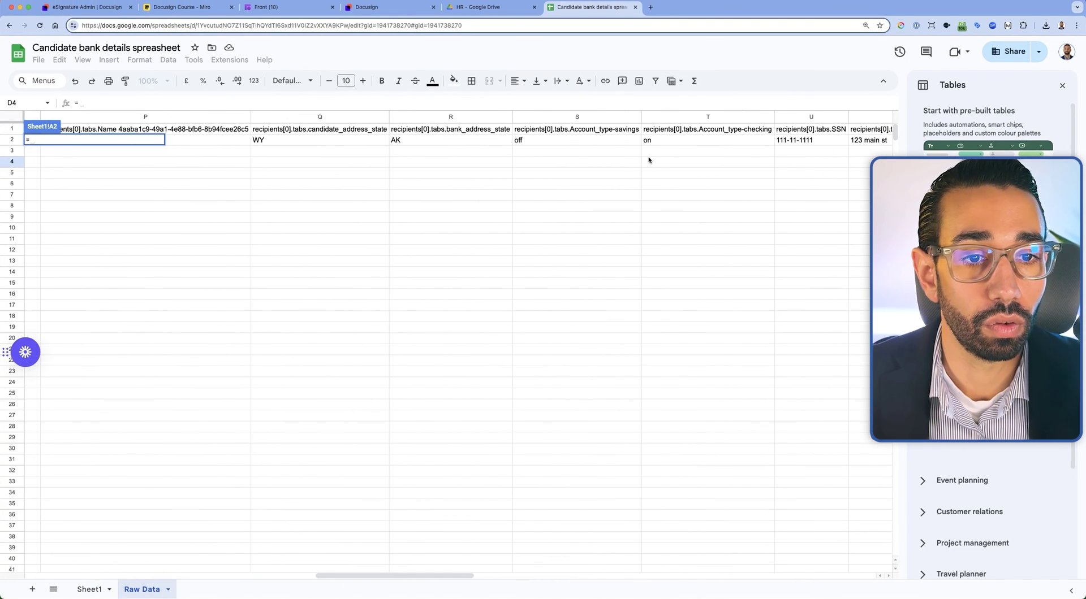
scroll(638, 160, "right", 5)
left_click(615, 142)
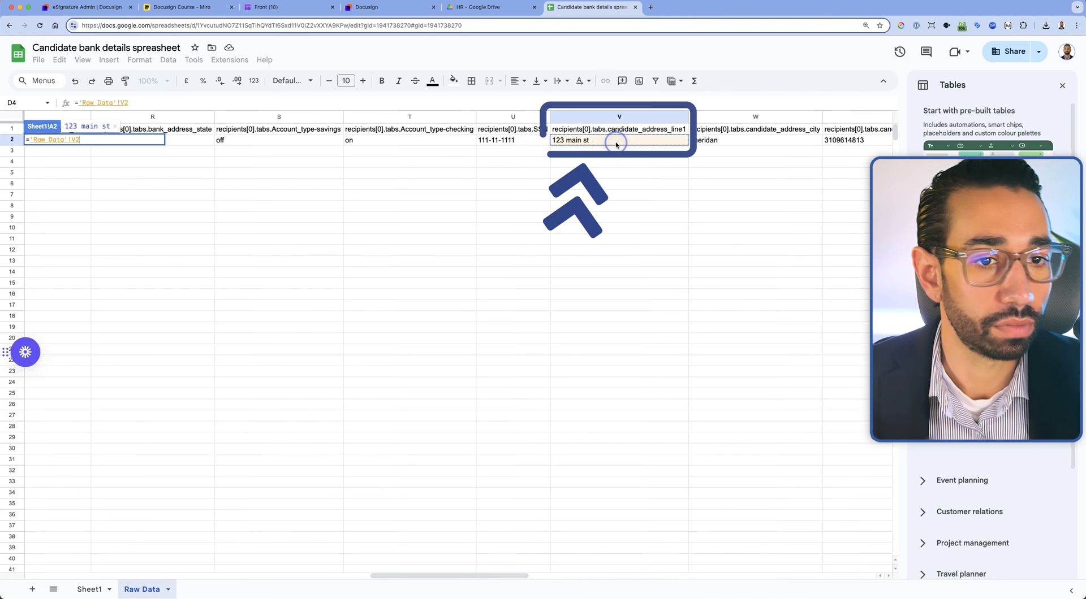
key("Return")
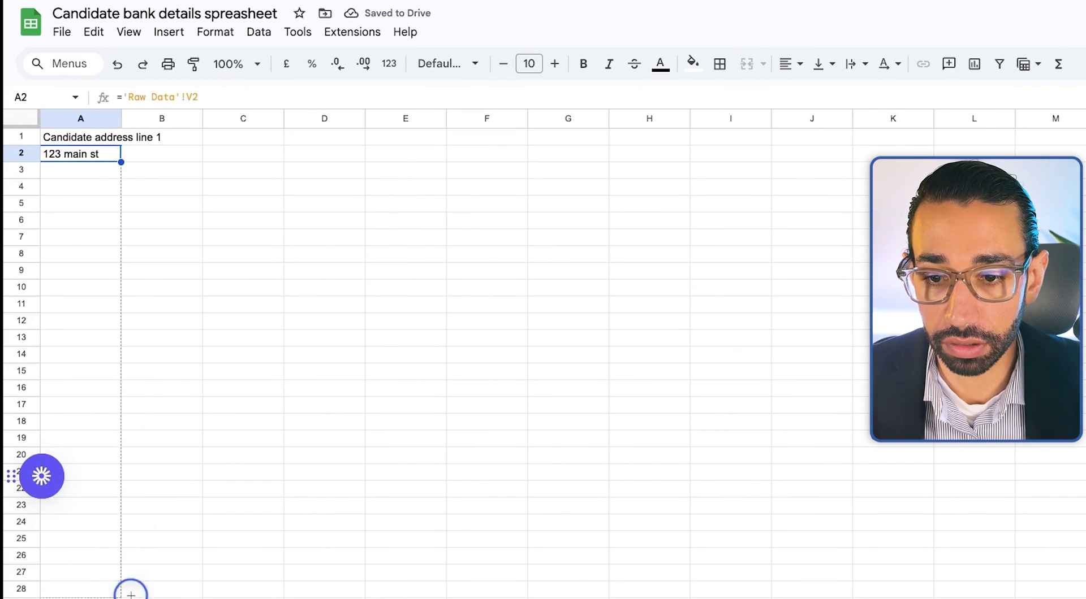
left_click_drag(131, 590, 121, 594)
left_click(259, 593)
left_click(138, 588)
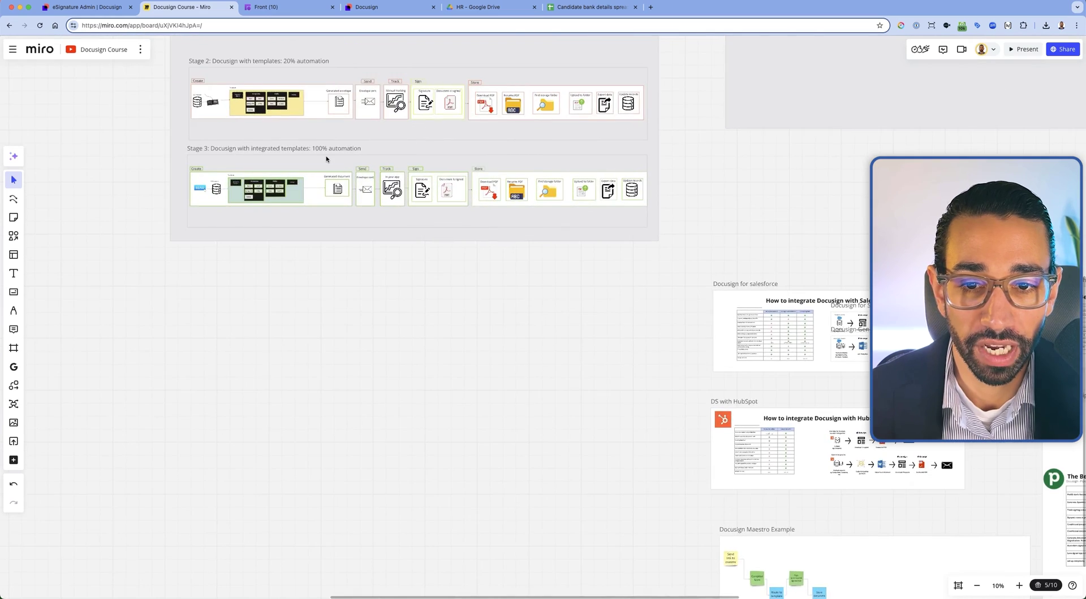
scroll(325, 155, "up", 5)
Scroll the Miro board to the Stage 3: Docusign with integrated templates workflow
scroll(326, 159, "down", 1)
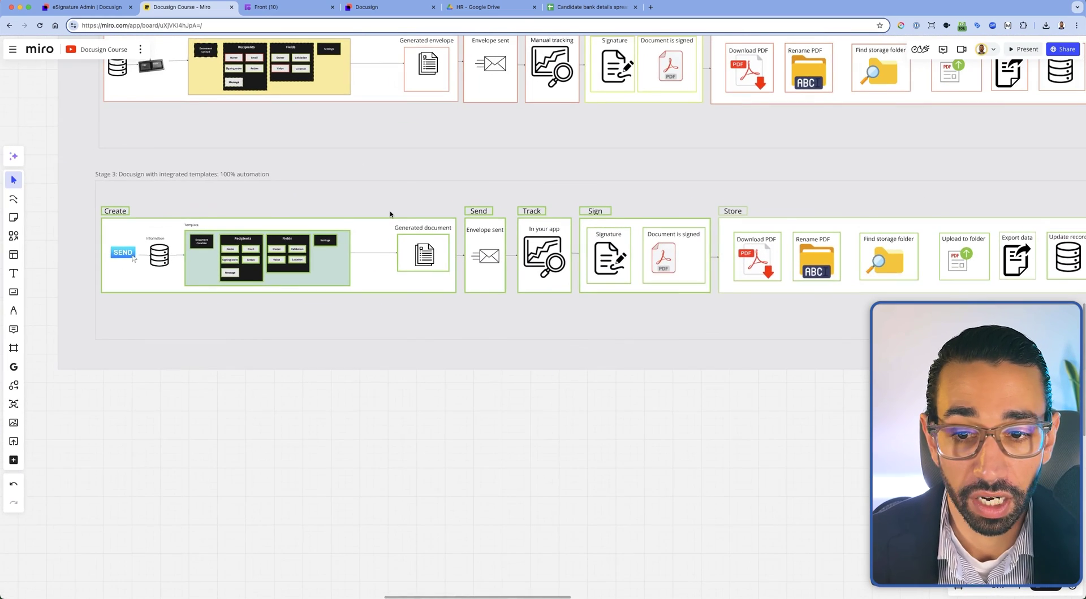
scroll(390, 214, "right", 2)
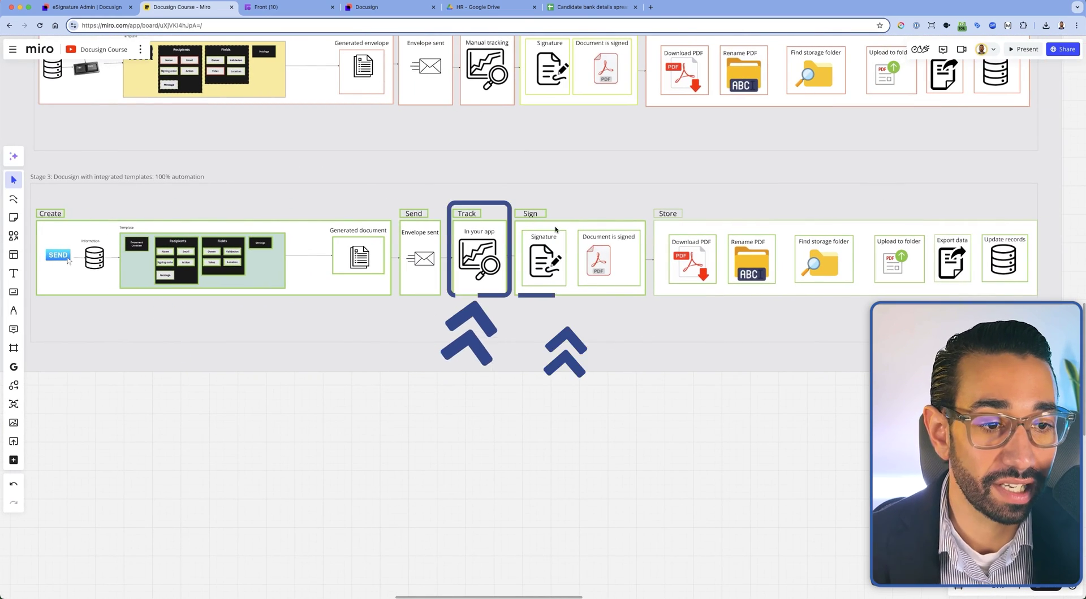
scroll(749, 240, "down", 1)
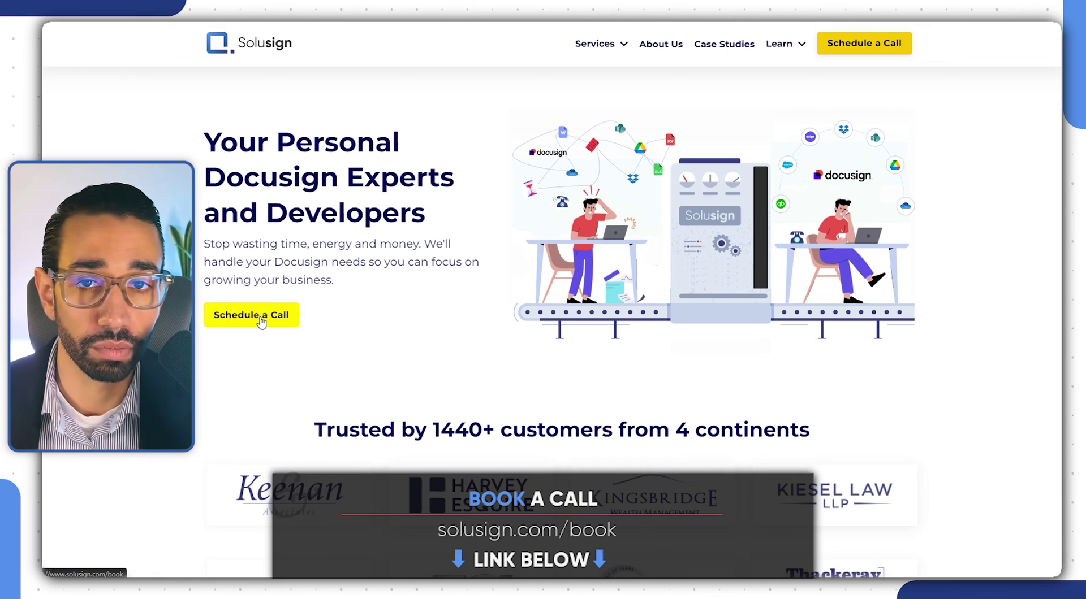
On Solusign's Schedule a Call page, choose Docusign Development over Support and Bulk Send, and start booking
left_click(260, 315)
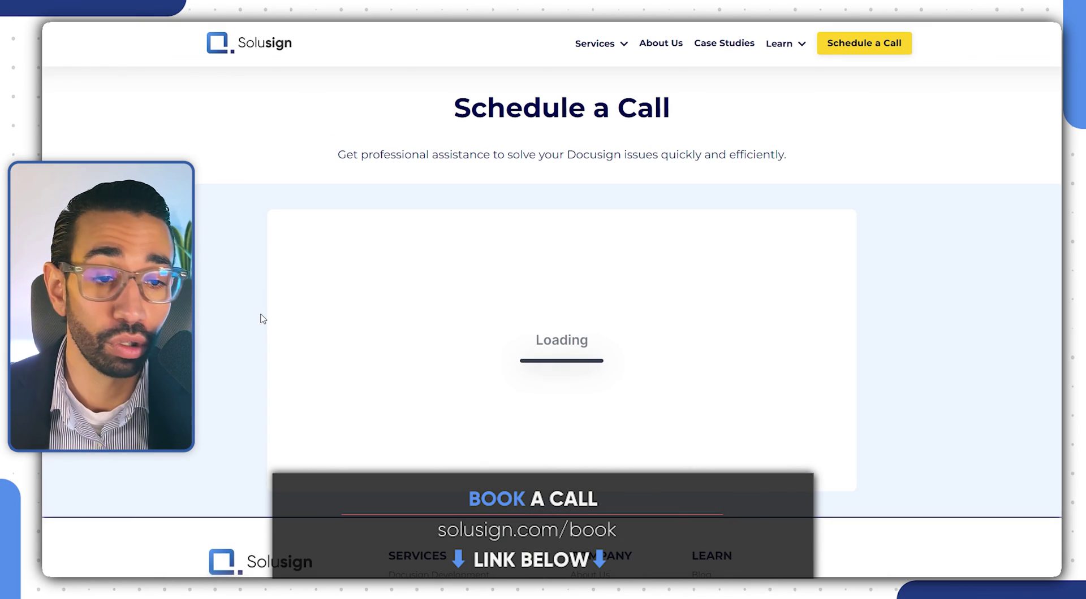
left_click(445, 383)
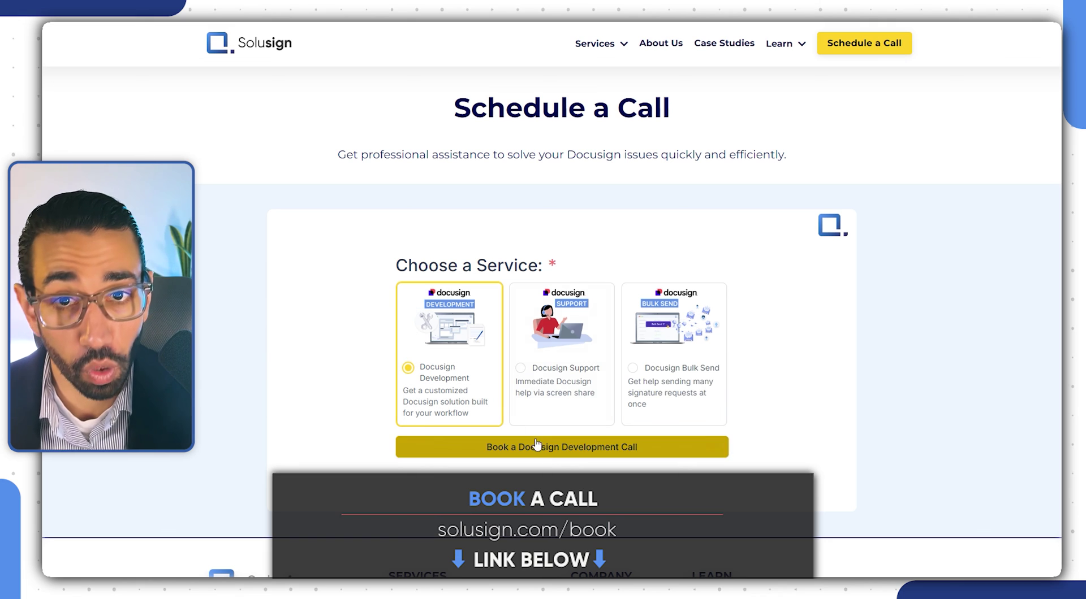
left_click(551, 451)
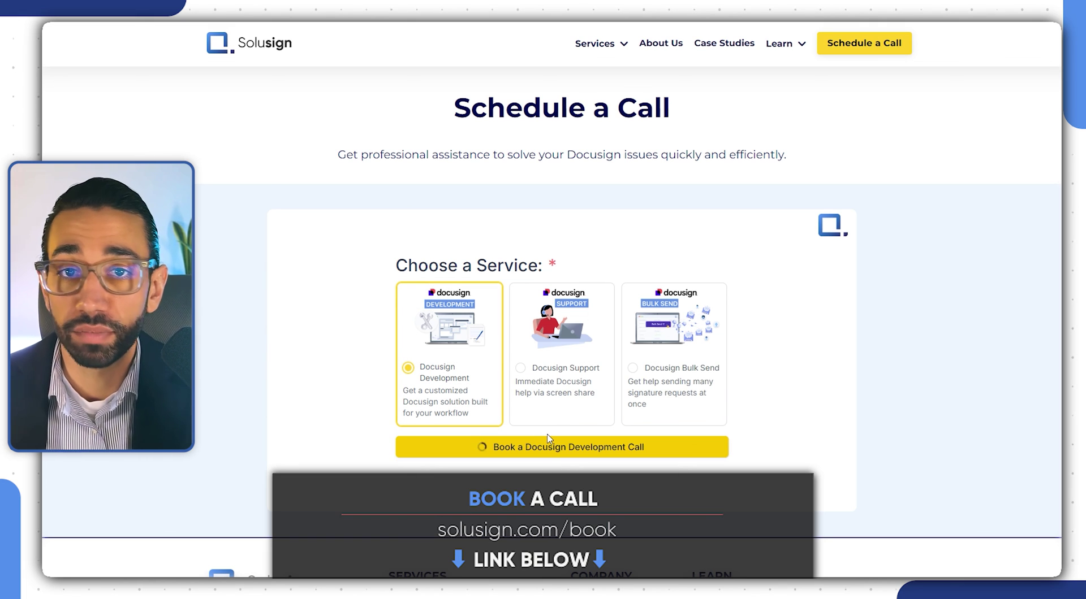